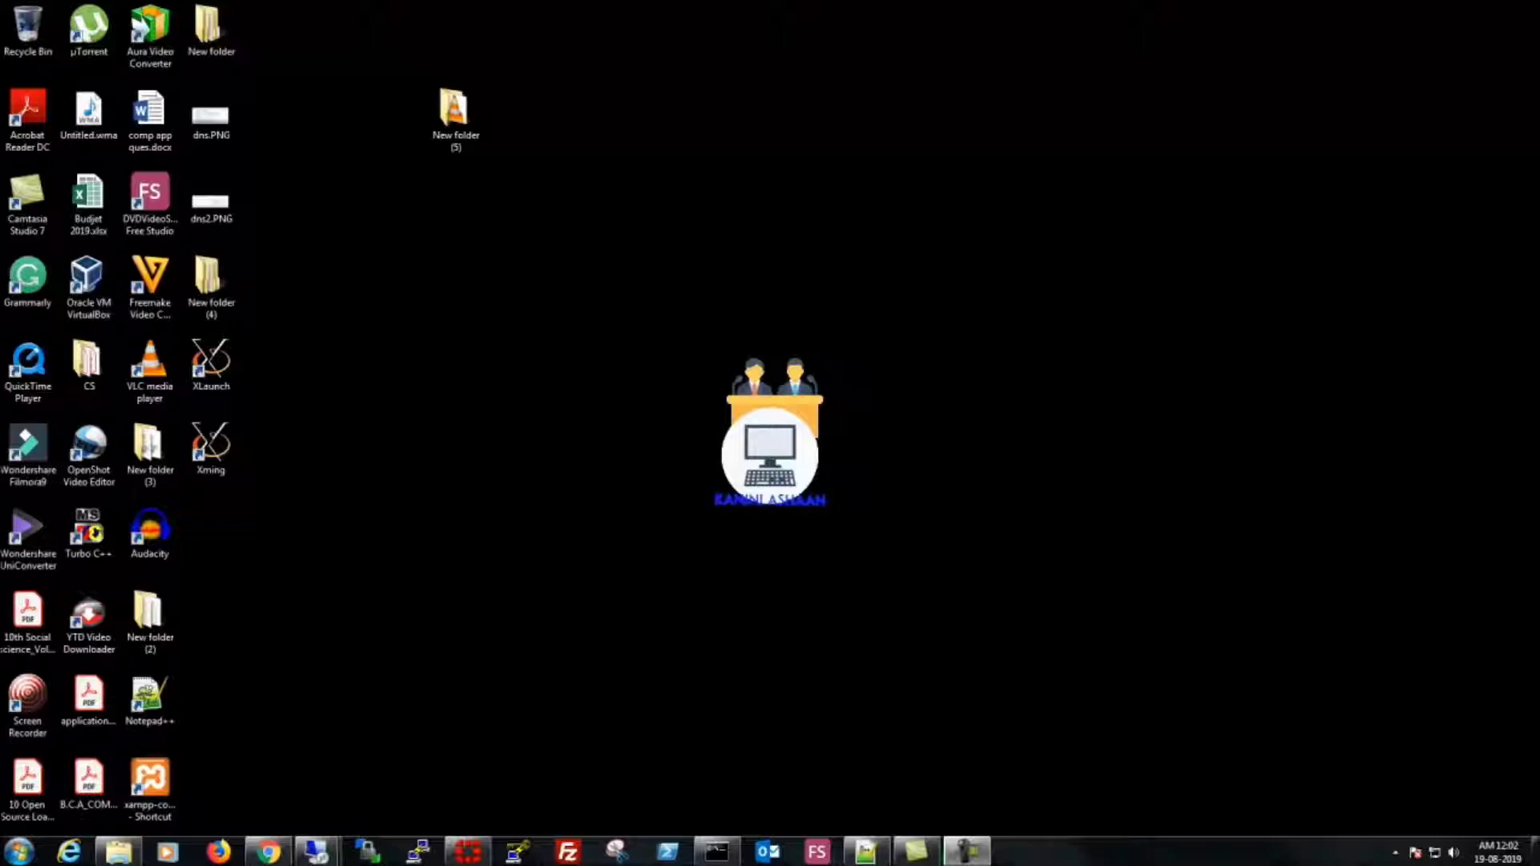
Switch to the 10.2.1.220 remote desktop session and minimize Chrome to show its desktop.
mouse_move(317, 852)
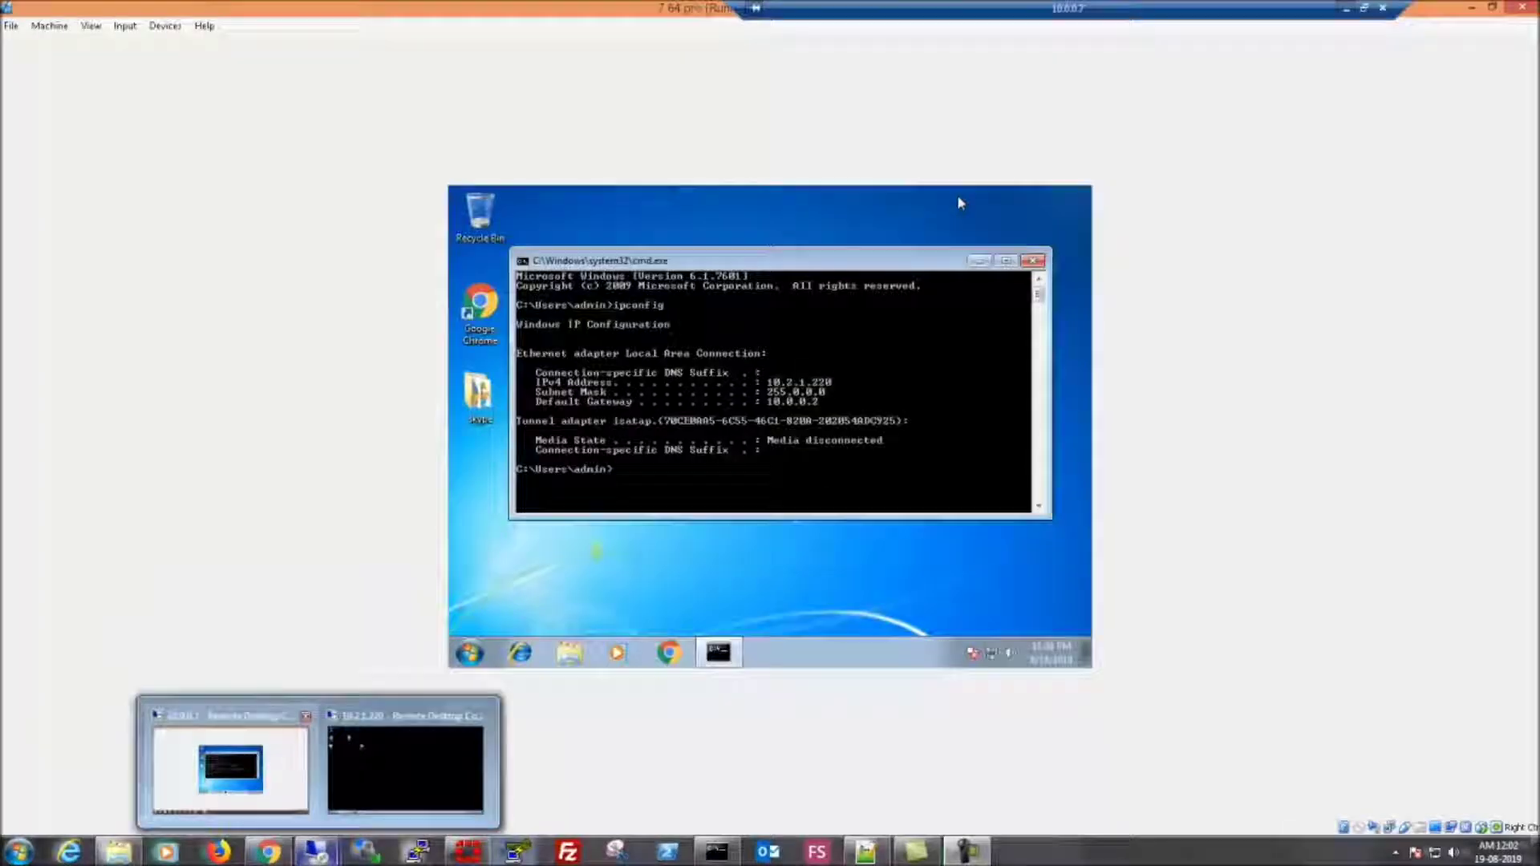
left_click(405, 770)
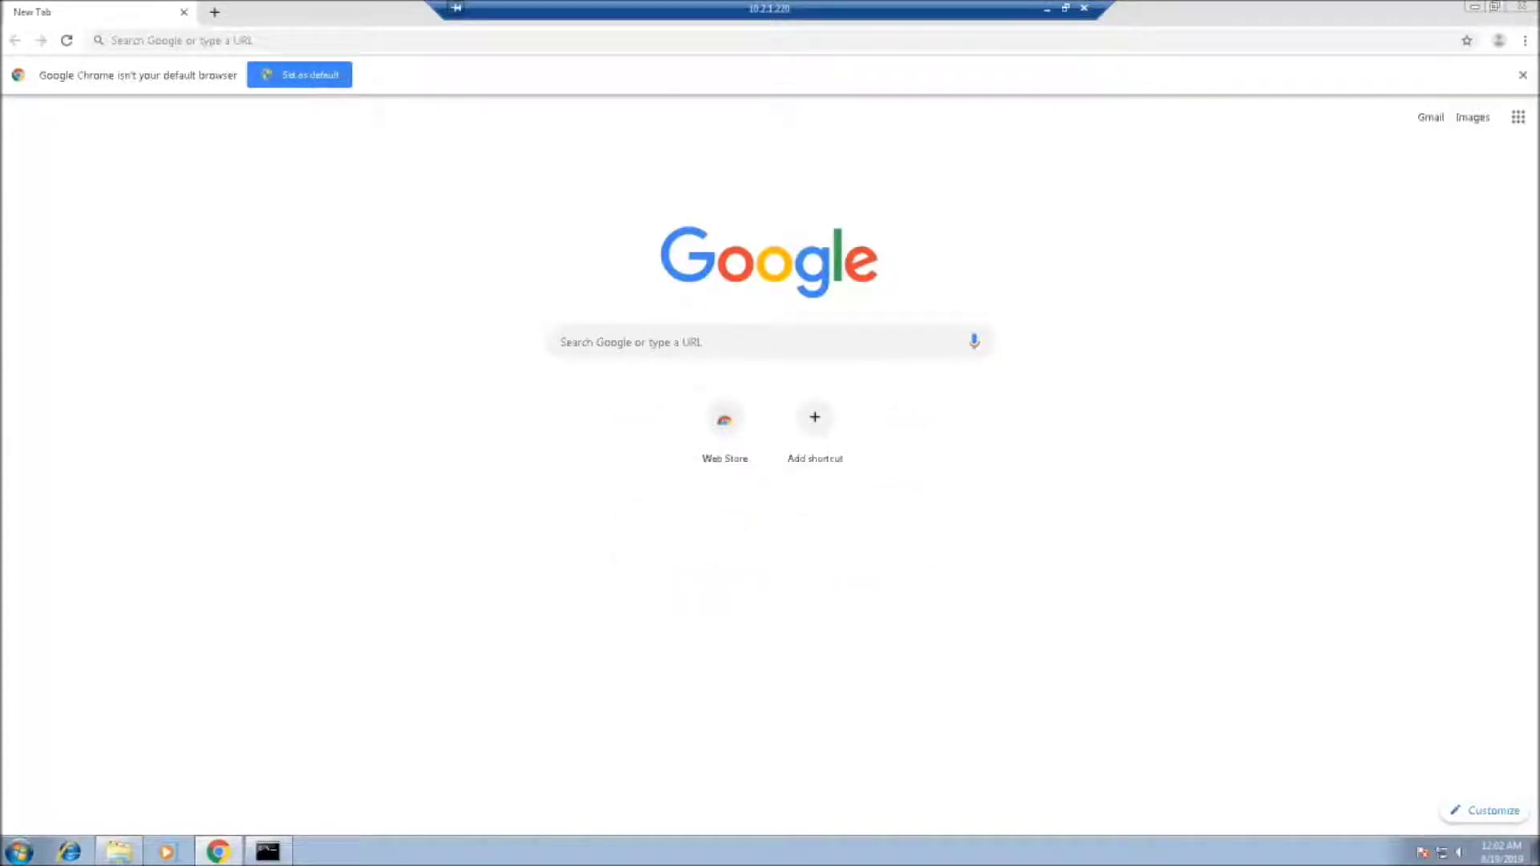
left_click(1475, 6)
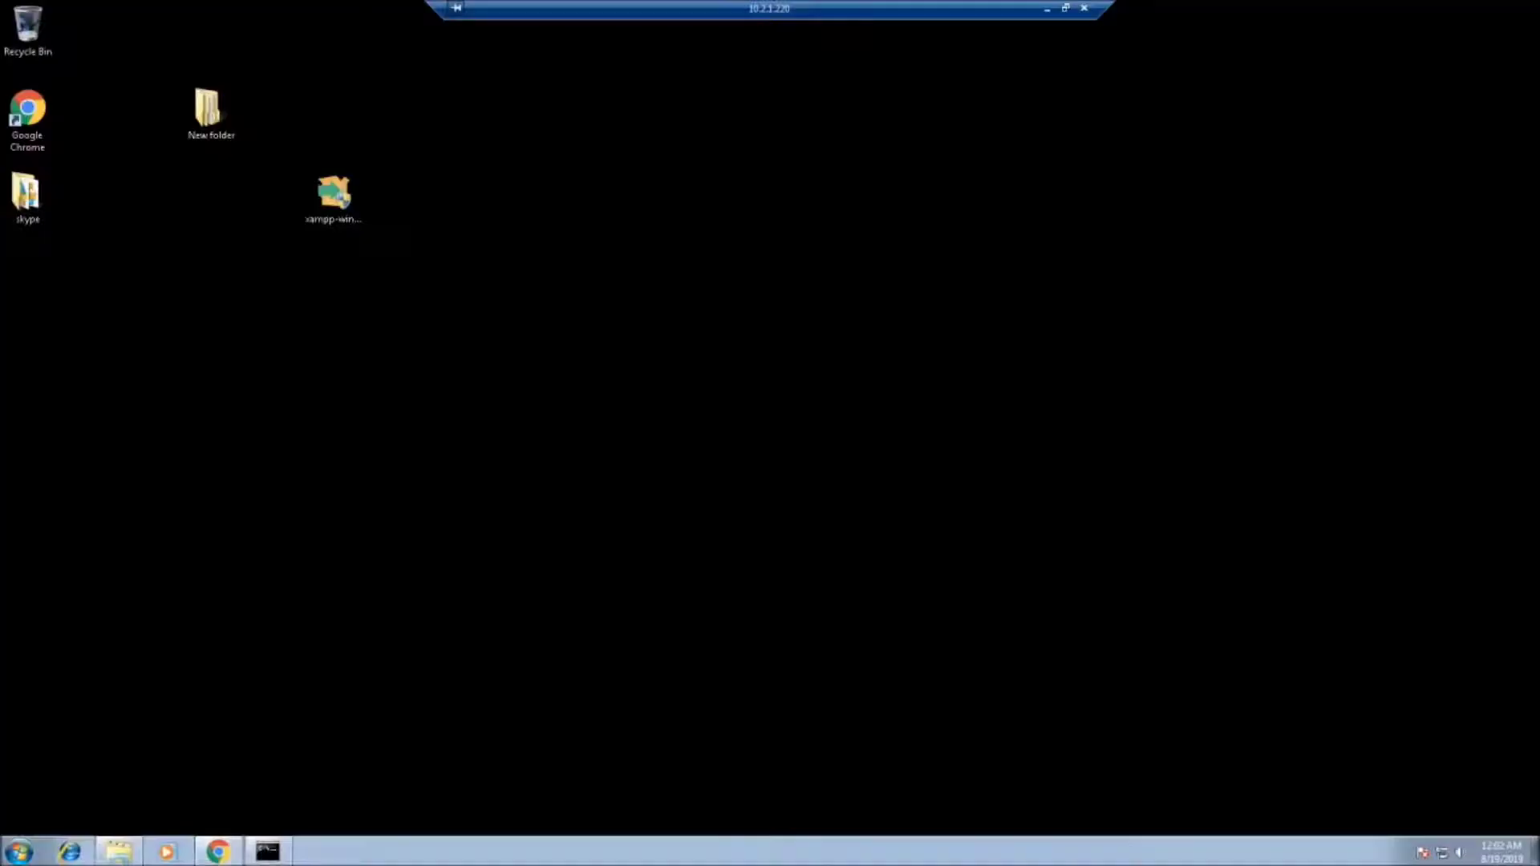
Copy the full file name of the XAMPP installer on the desktop.
left_click(334, 196)
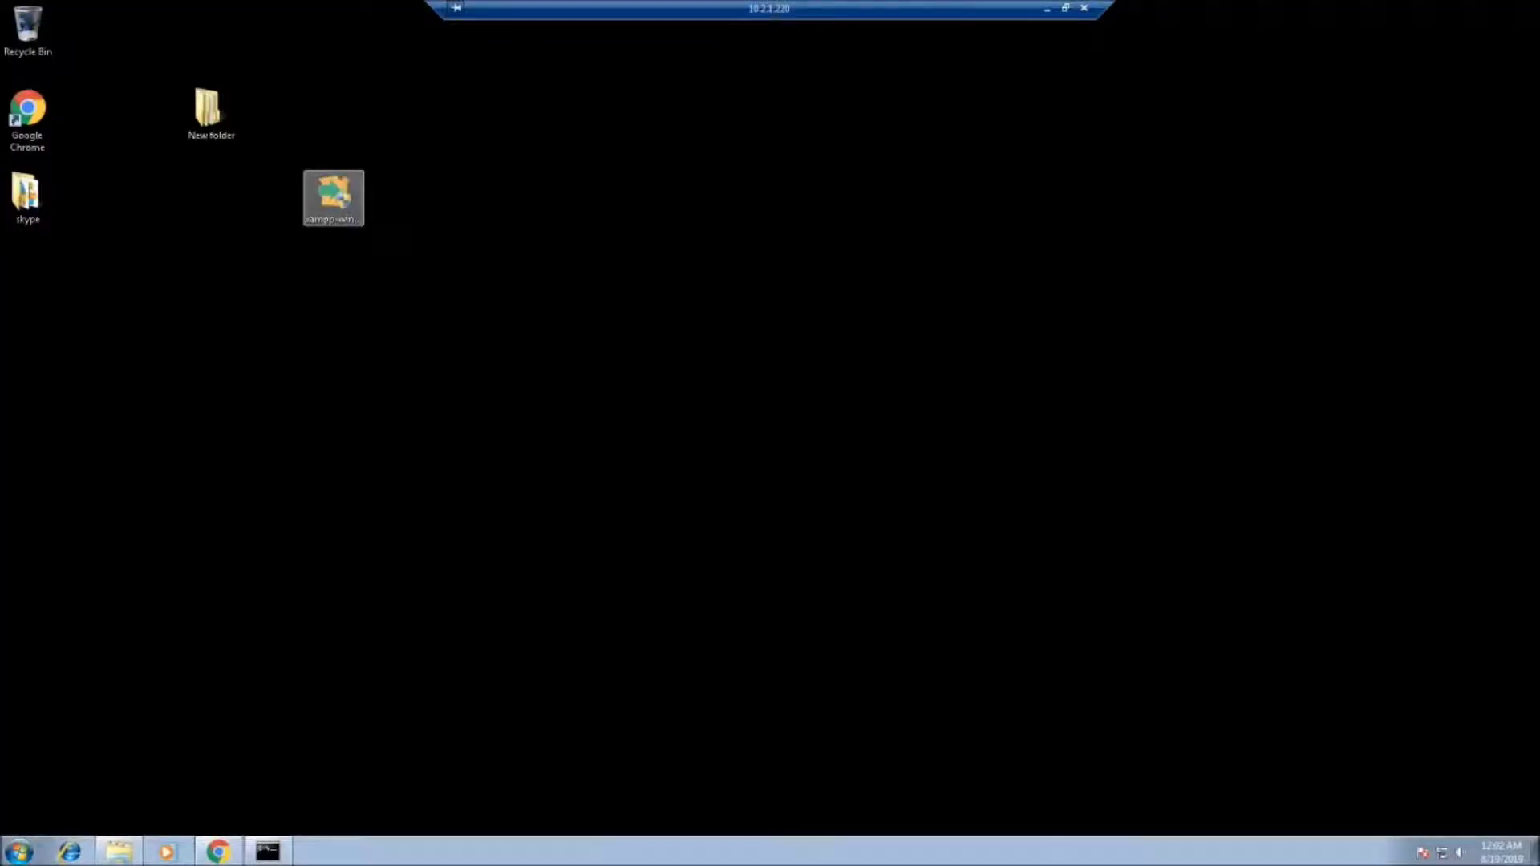
right_click(330, 191)
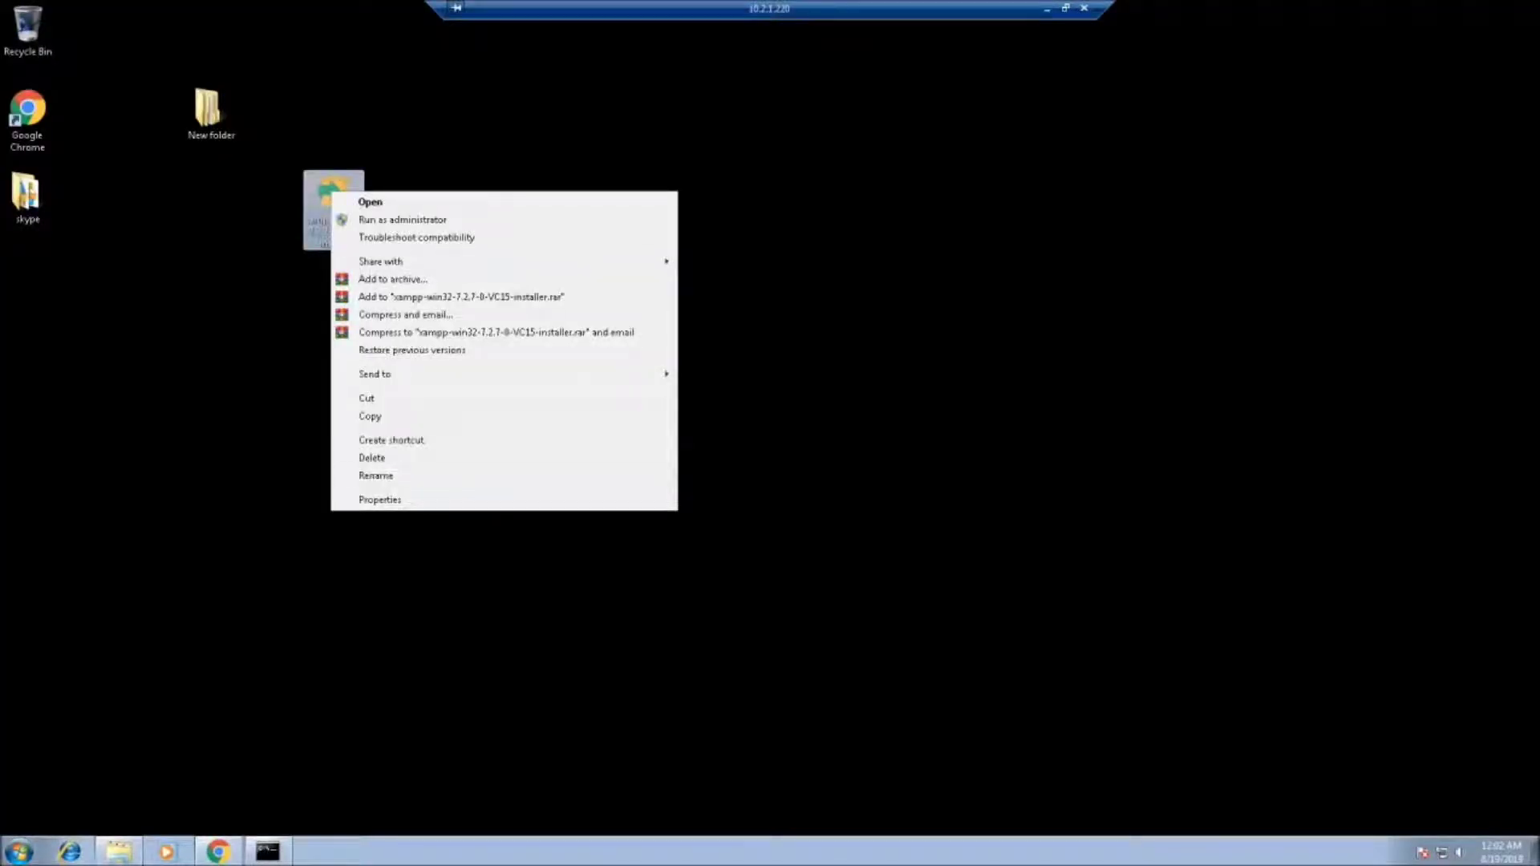
left_click(375, 476)
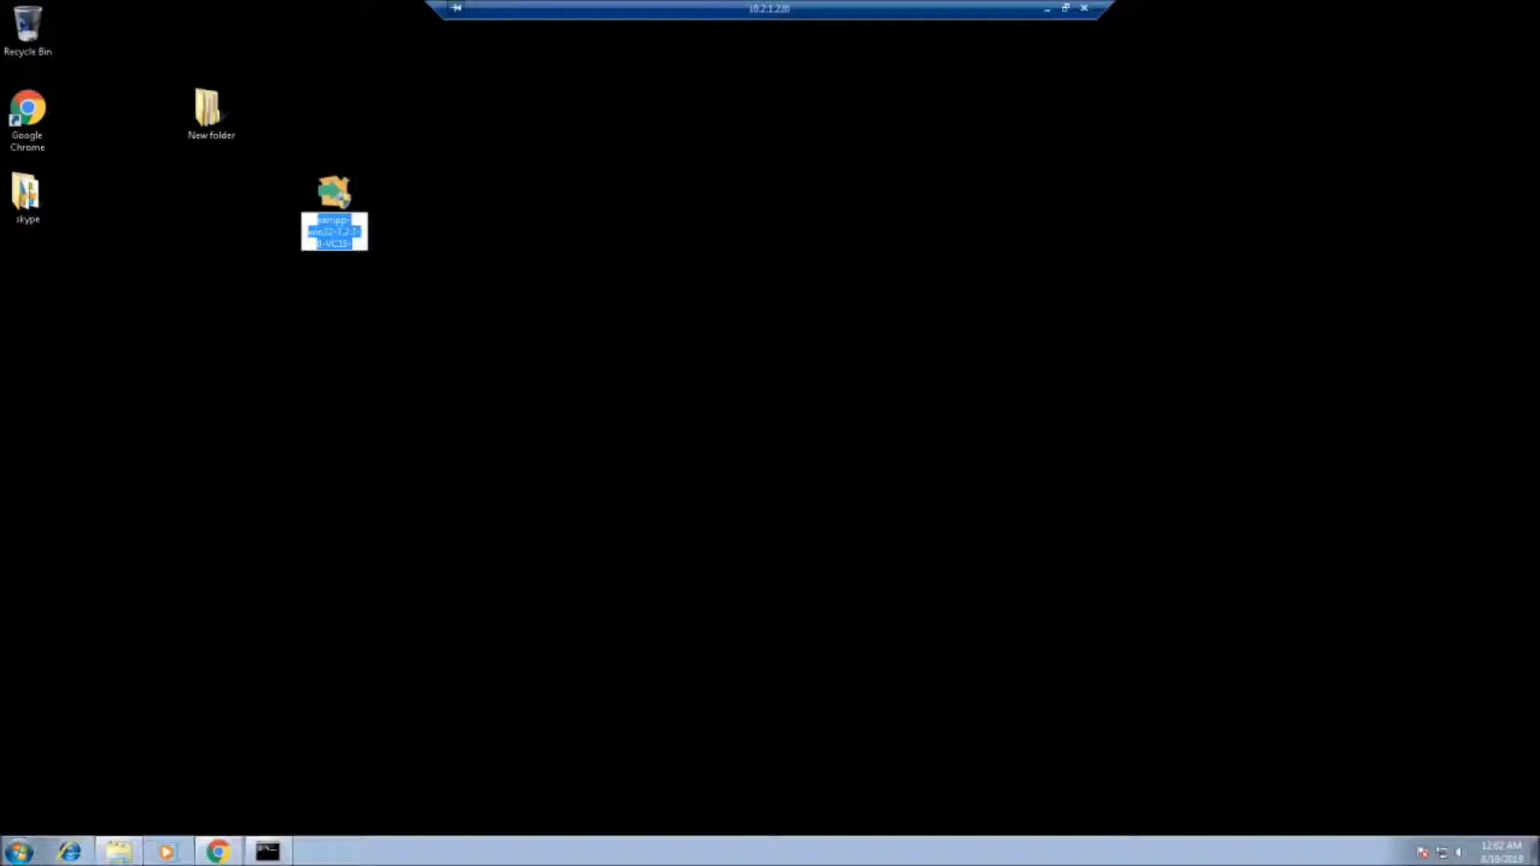
right_click(338, 226)
left_click(376, 279)
Switch to Chrome and search Google for the copied name xampp-win32-7.2.7-0-VC15-installer.
left_click(217, 851)
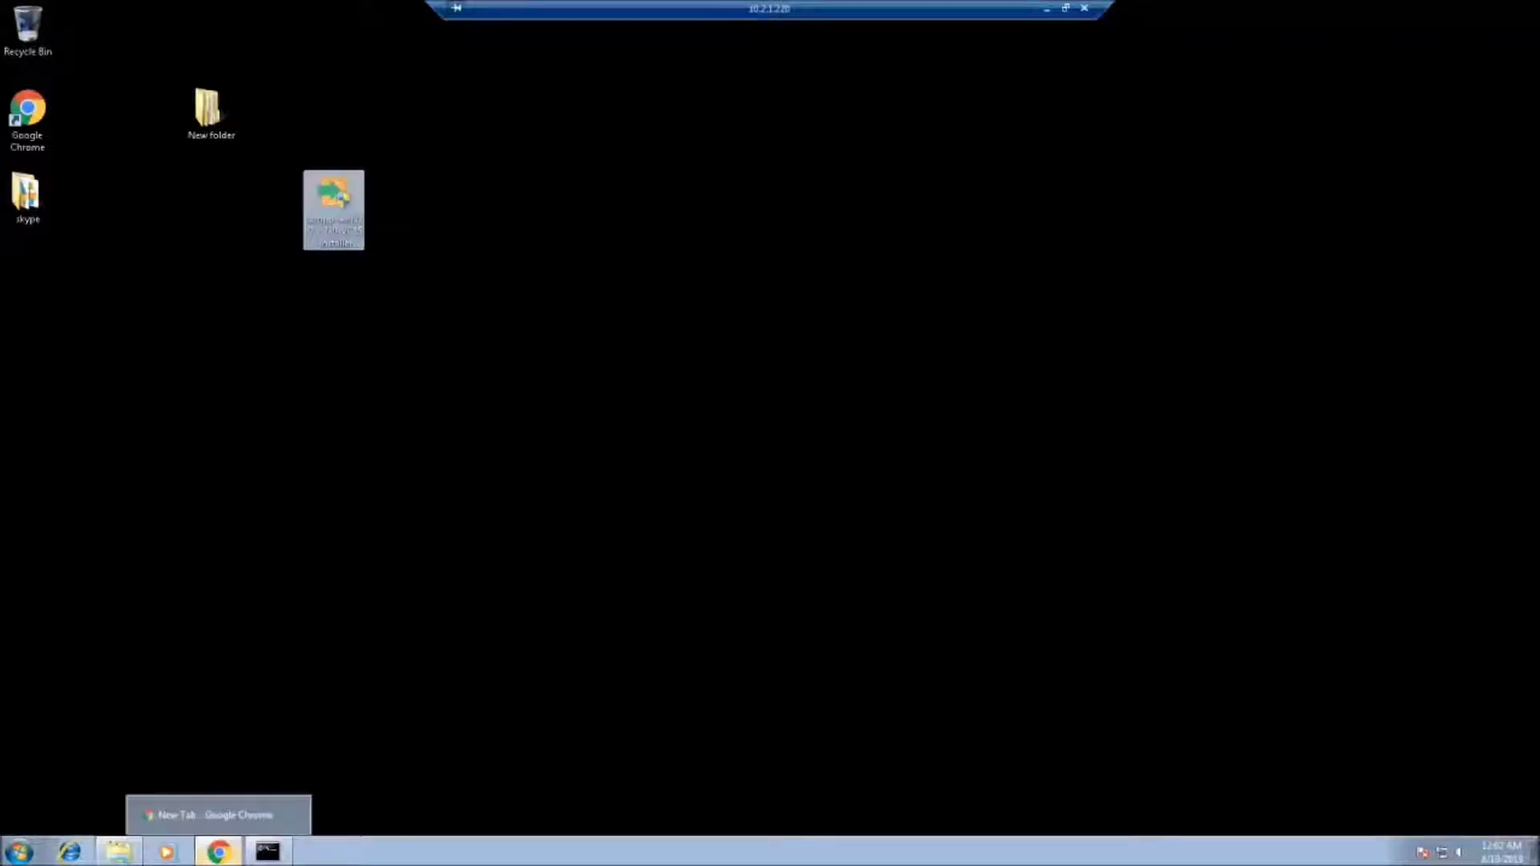
left_click(194, 40)
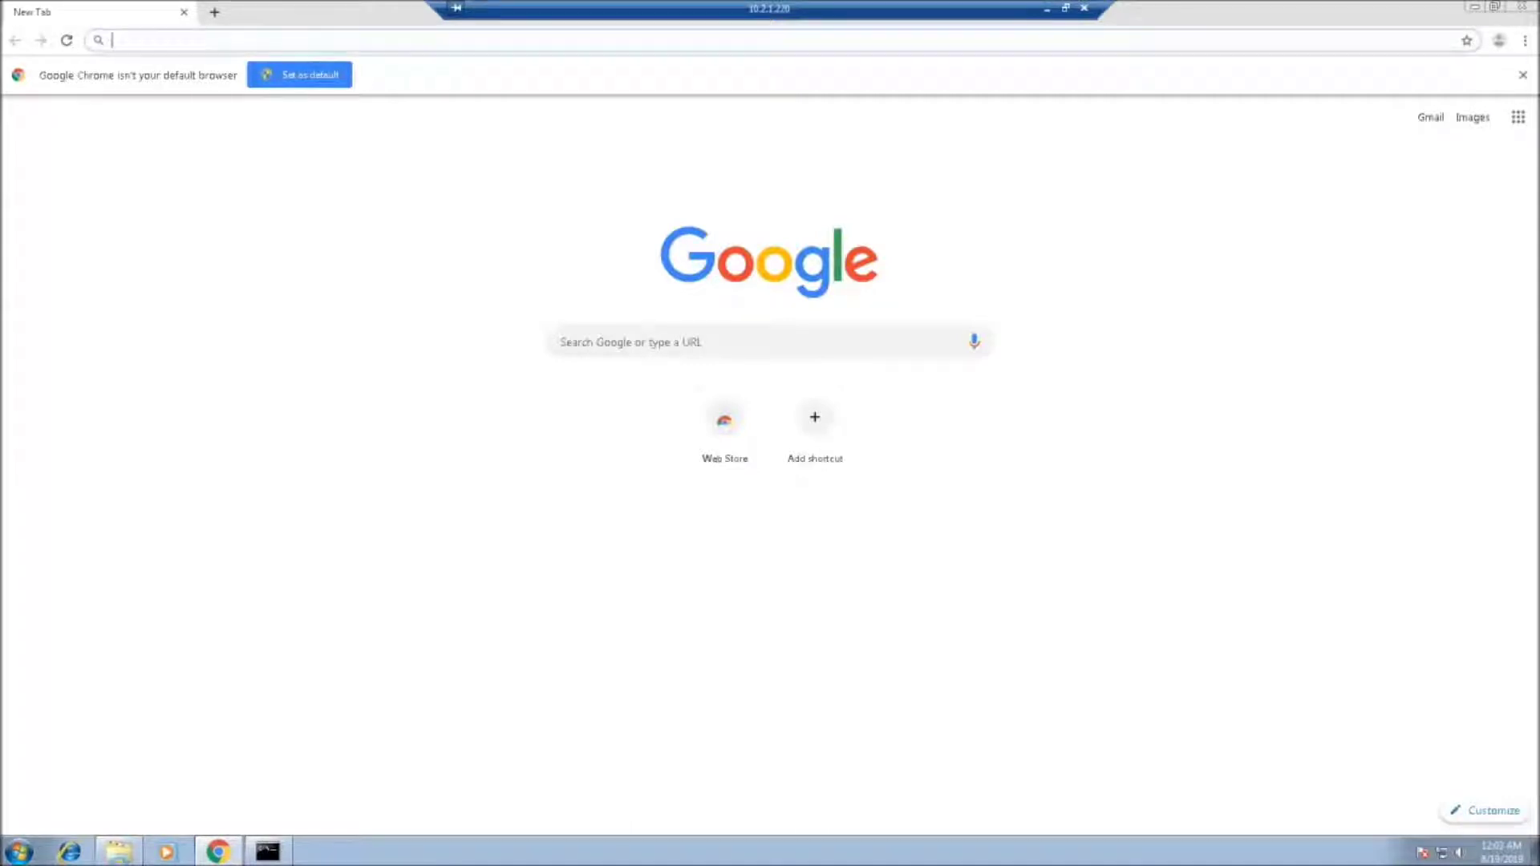
right_click(193, 38)
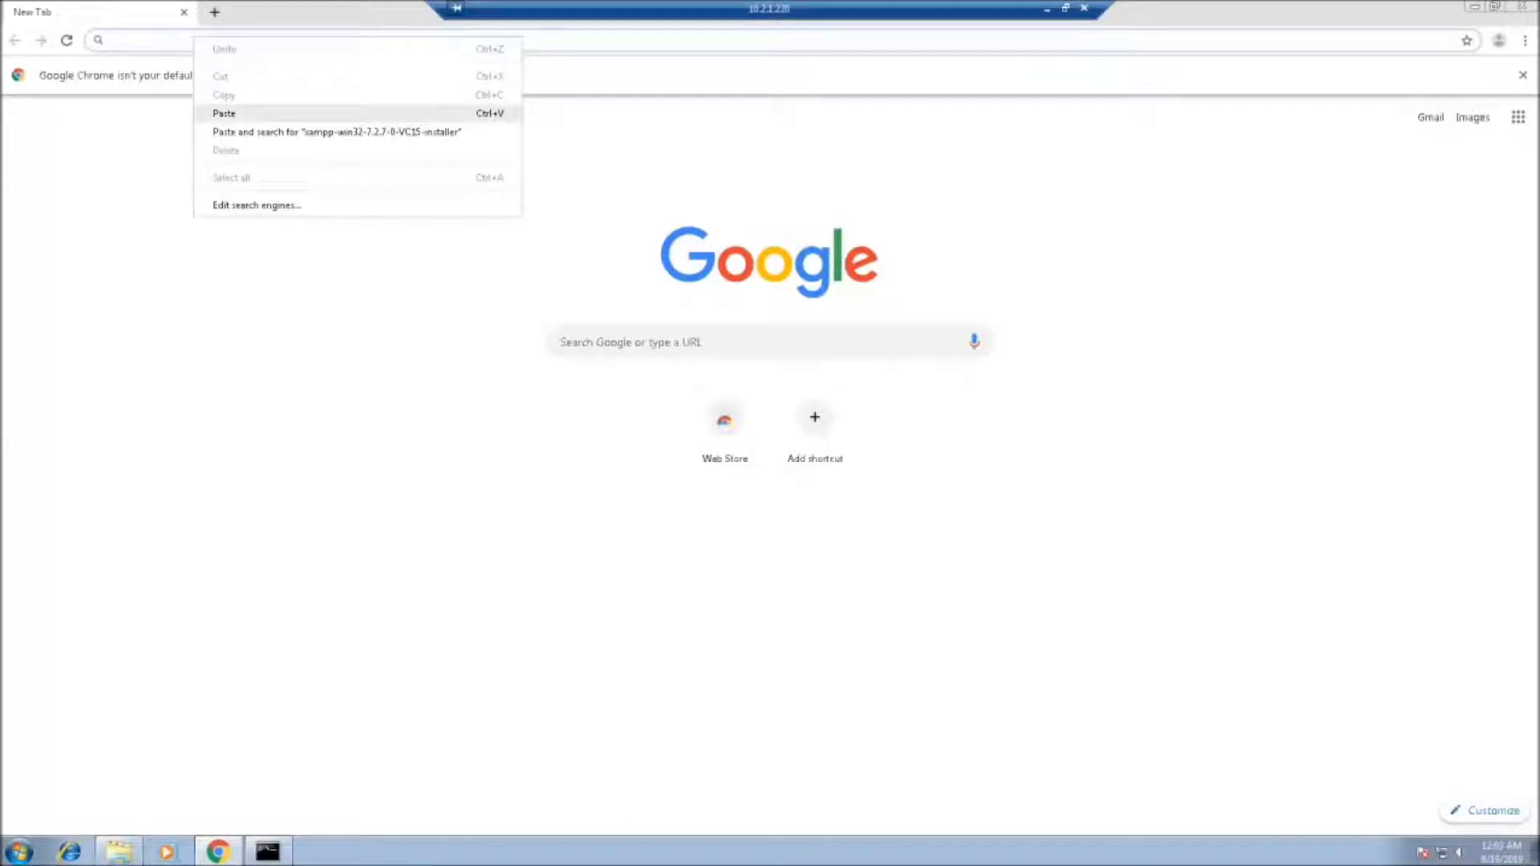
left_click(224, 113)
key("Return")
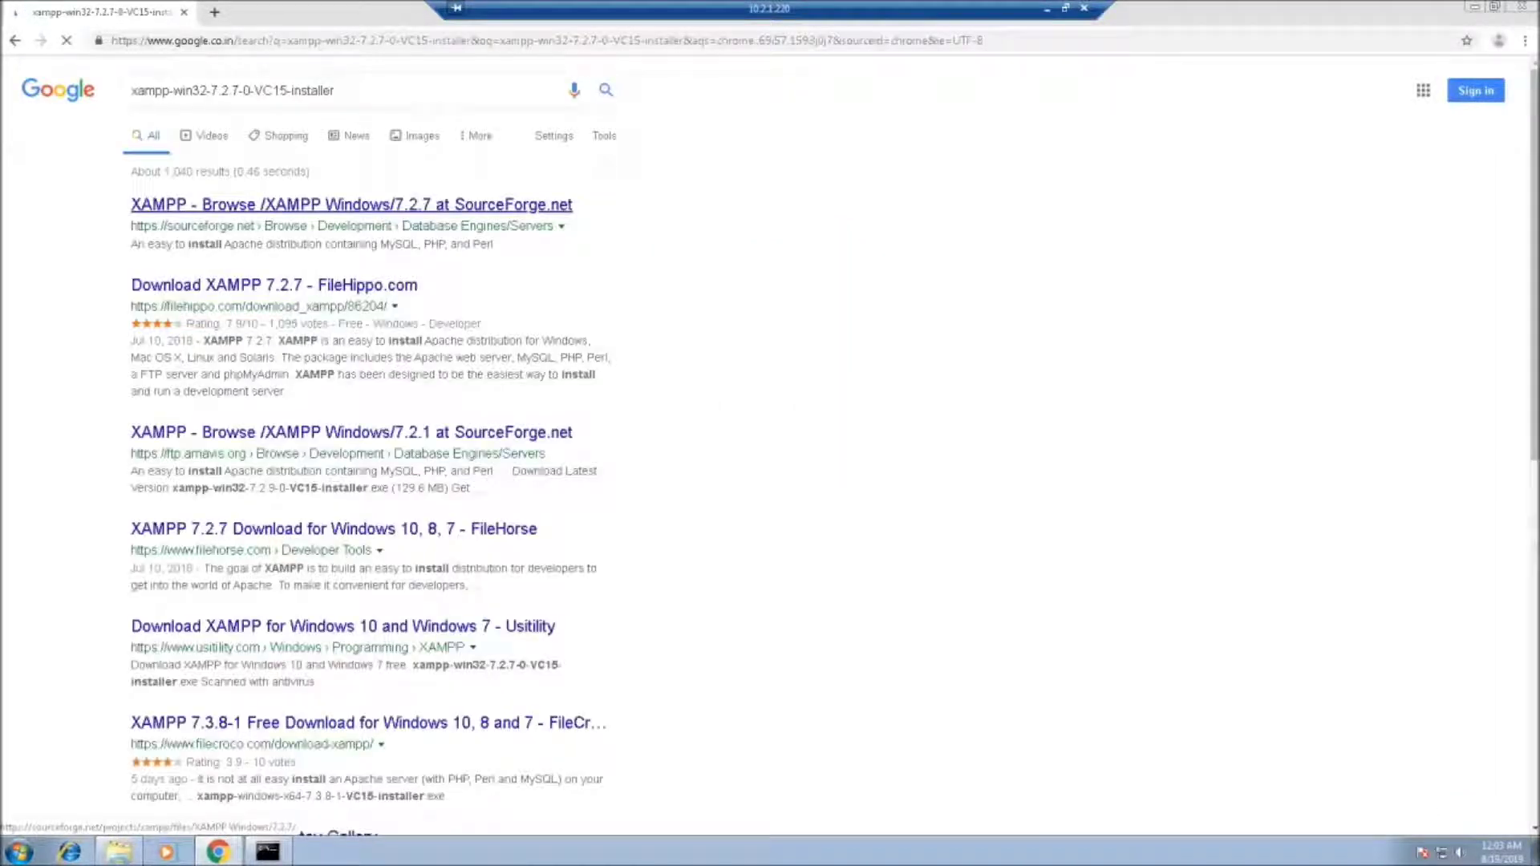
Open the SourceForge XAMPP Windows/7.2.7 search result in a new tab and view its file list.
right_click(419, 205)
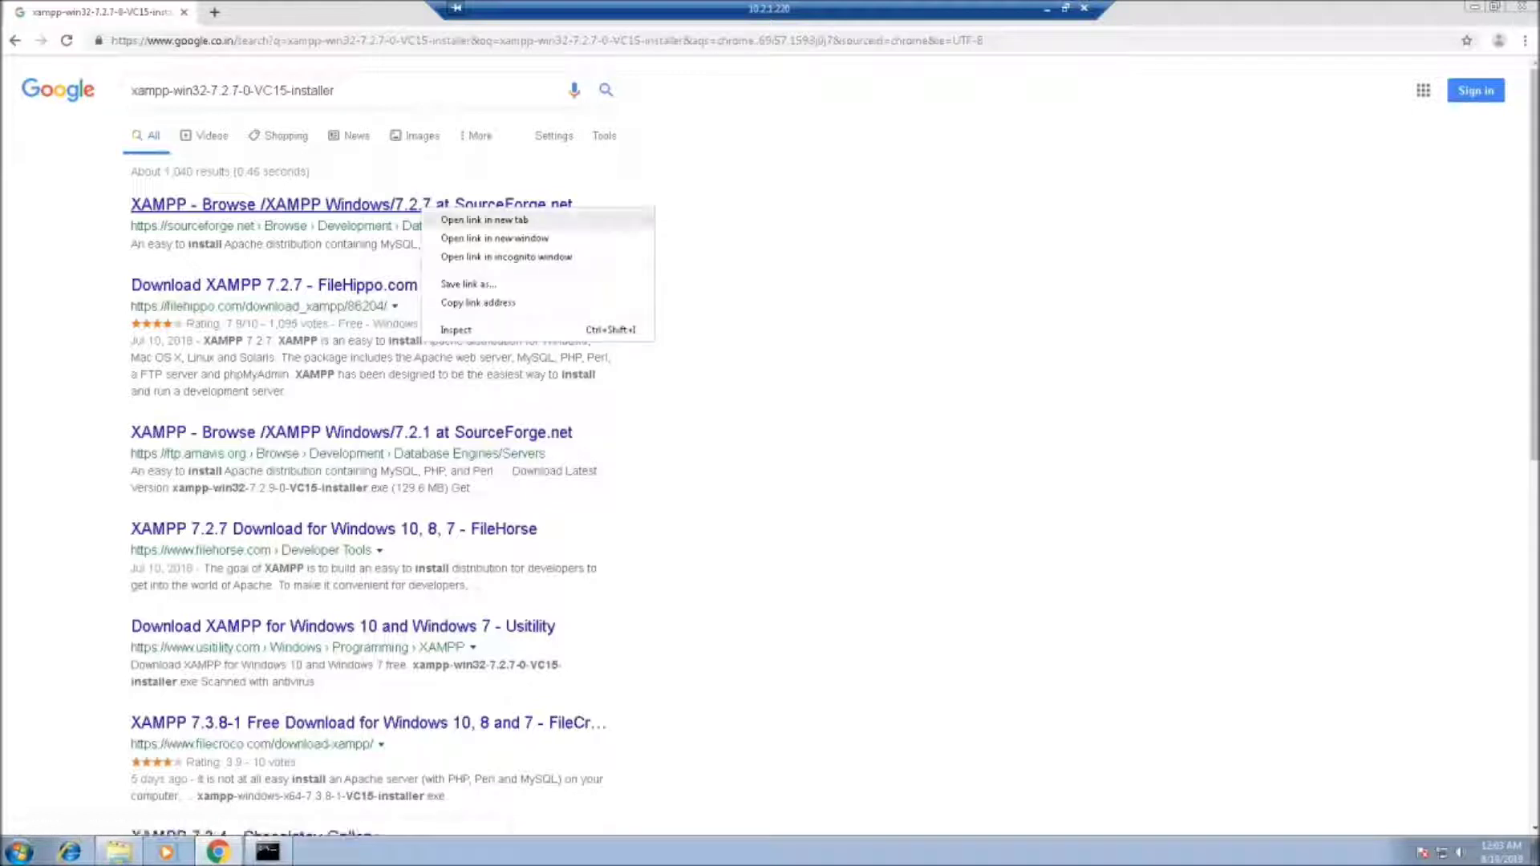
left_click(465, 220)
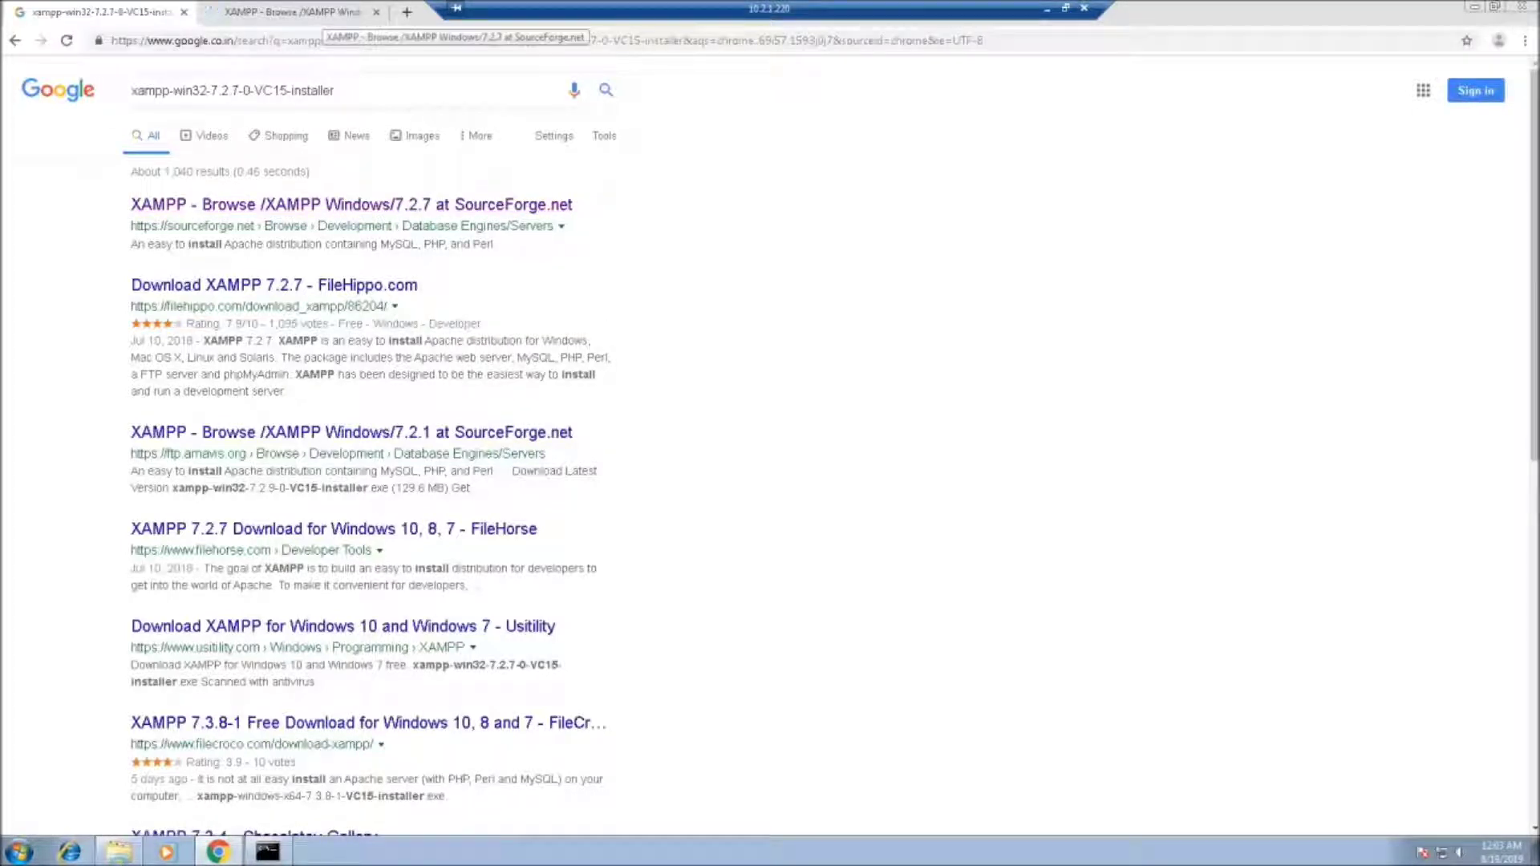
left_click(321, 12)
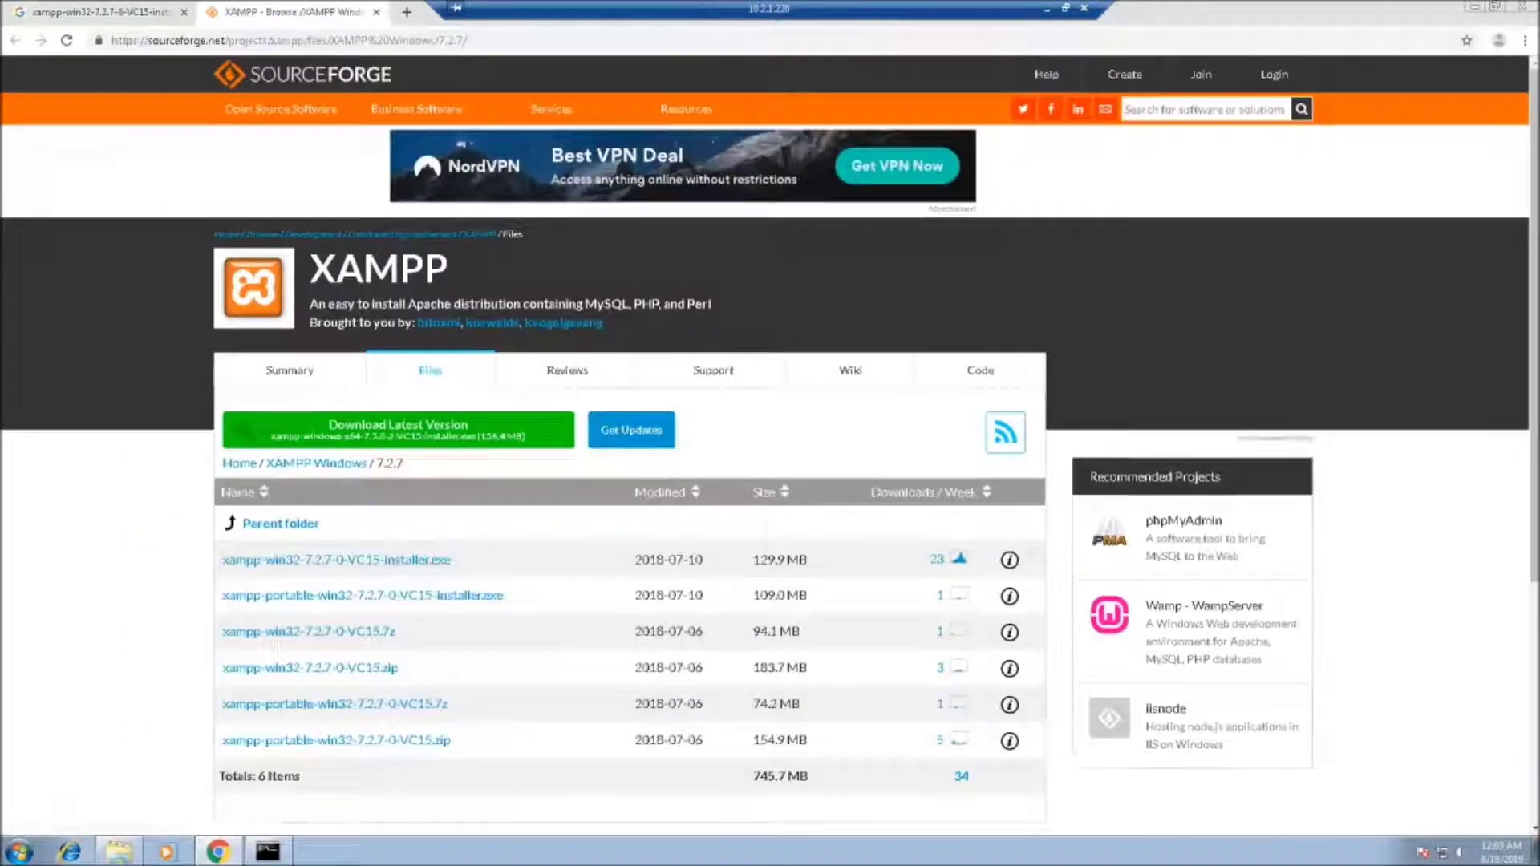
key("ctrl+shift+Tab")
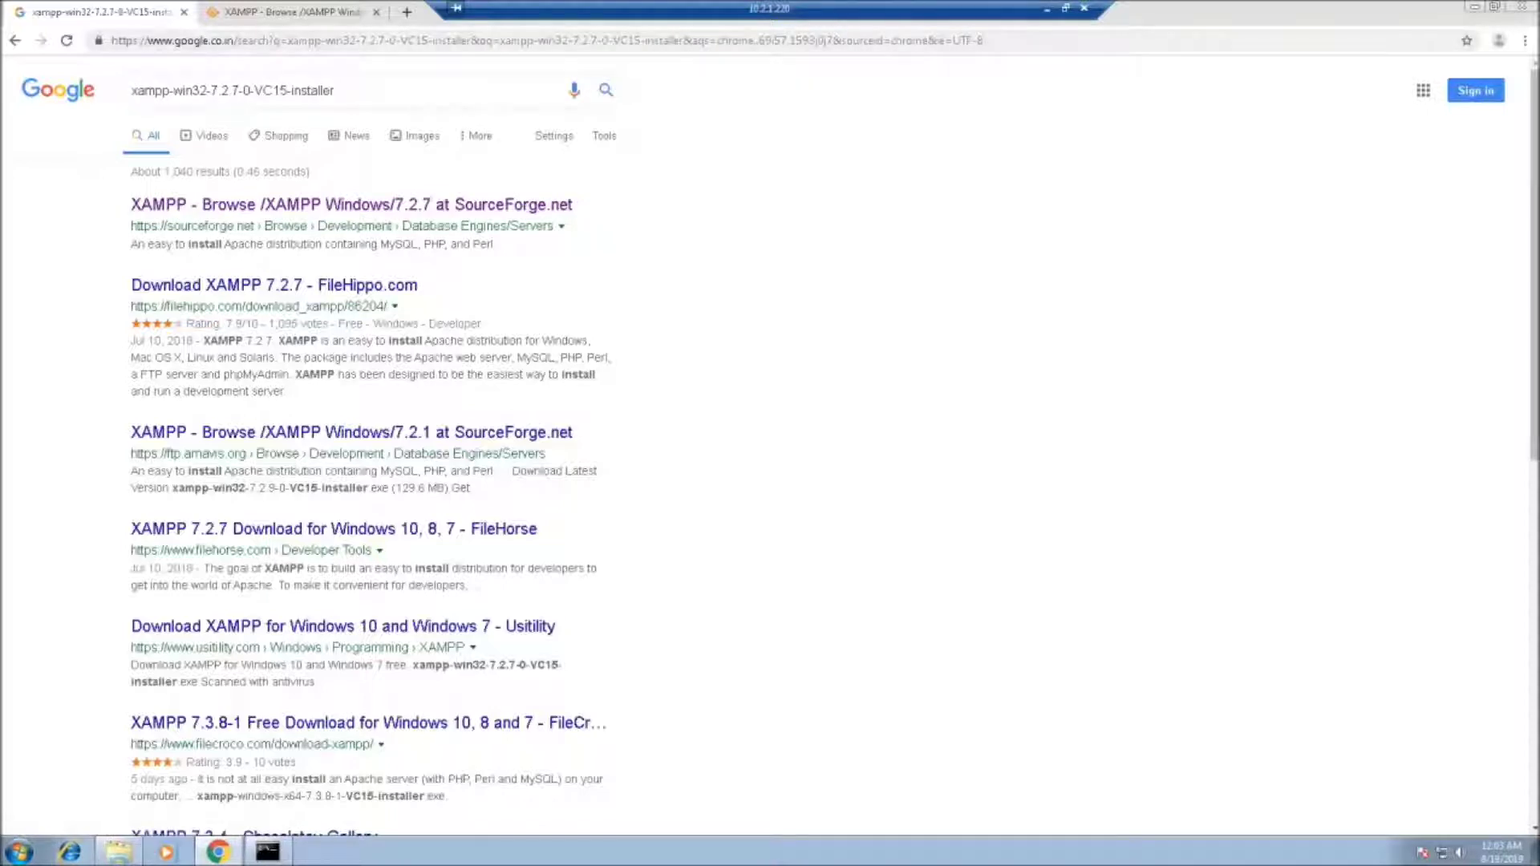
key("ctrl+Tab")
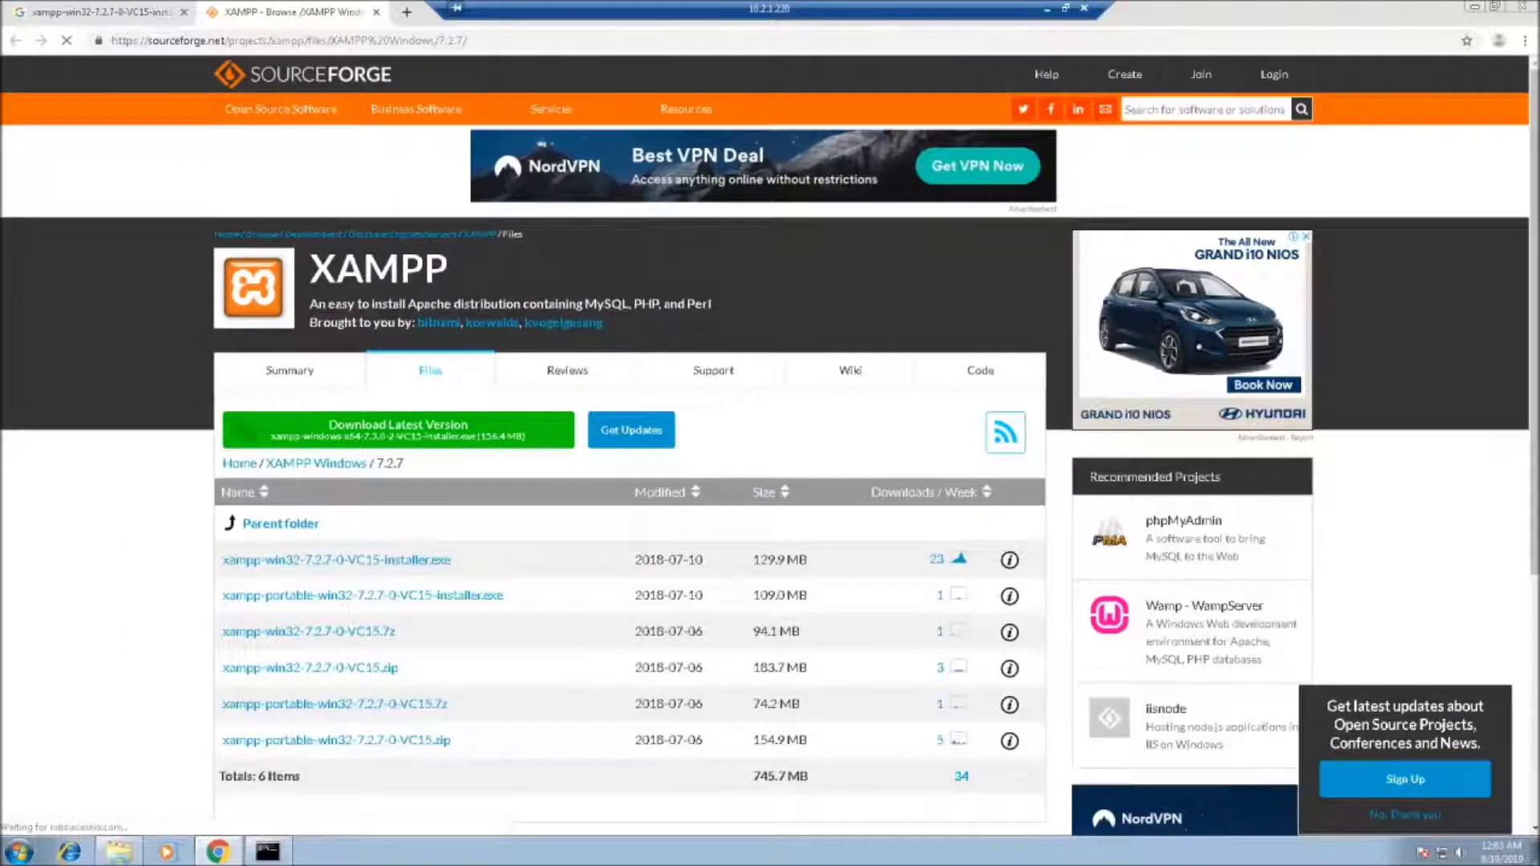
Run the XAMPP installer from the desktop, allow it to make changes, and advance past the UAC warning and welcome page.
key("super+d")
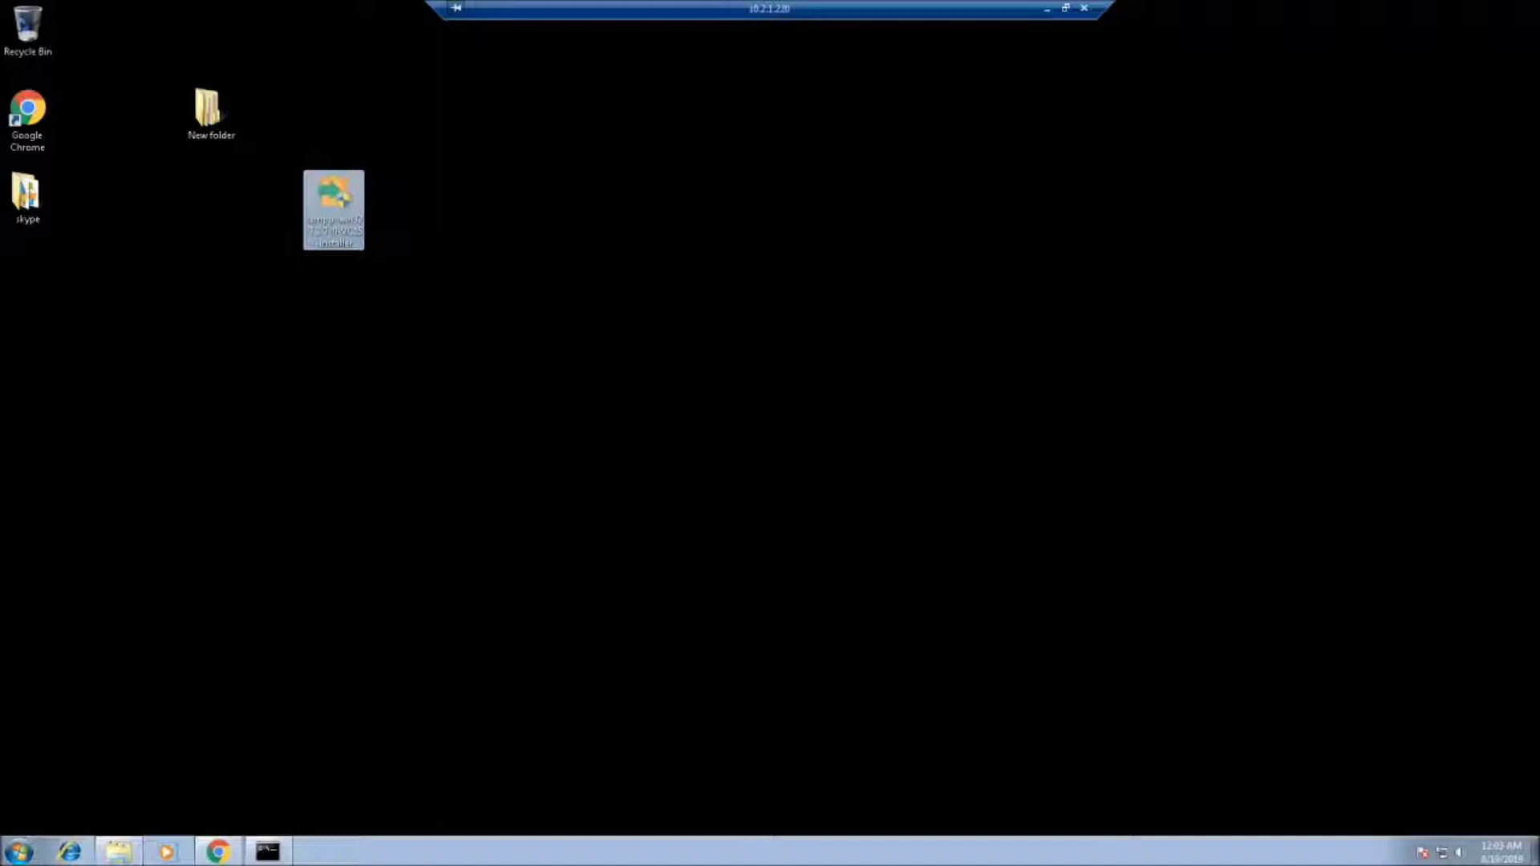
key("Return")
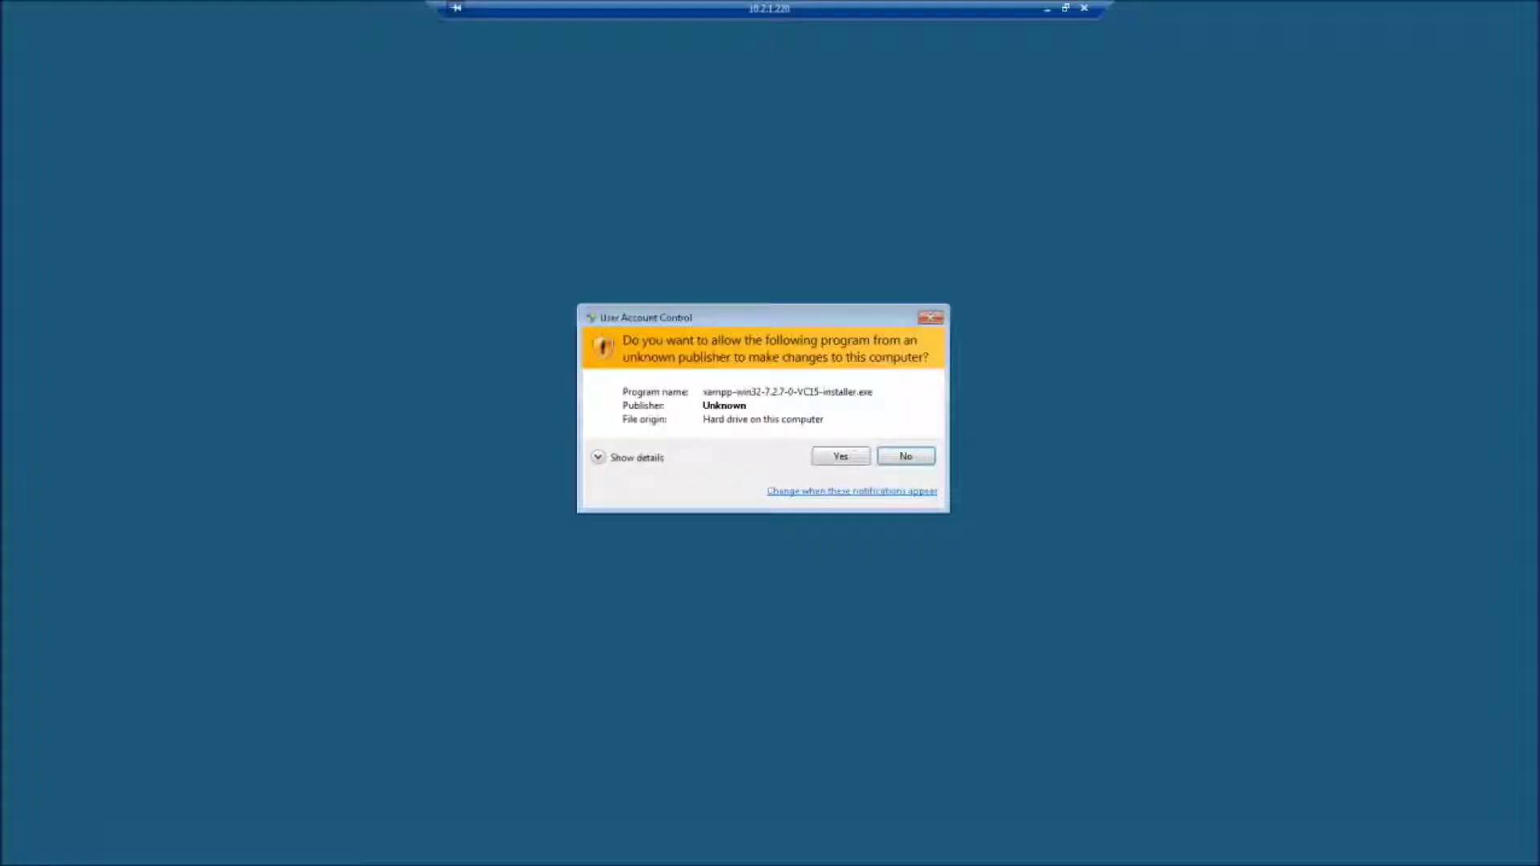
key("Left")
key("Return")
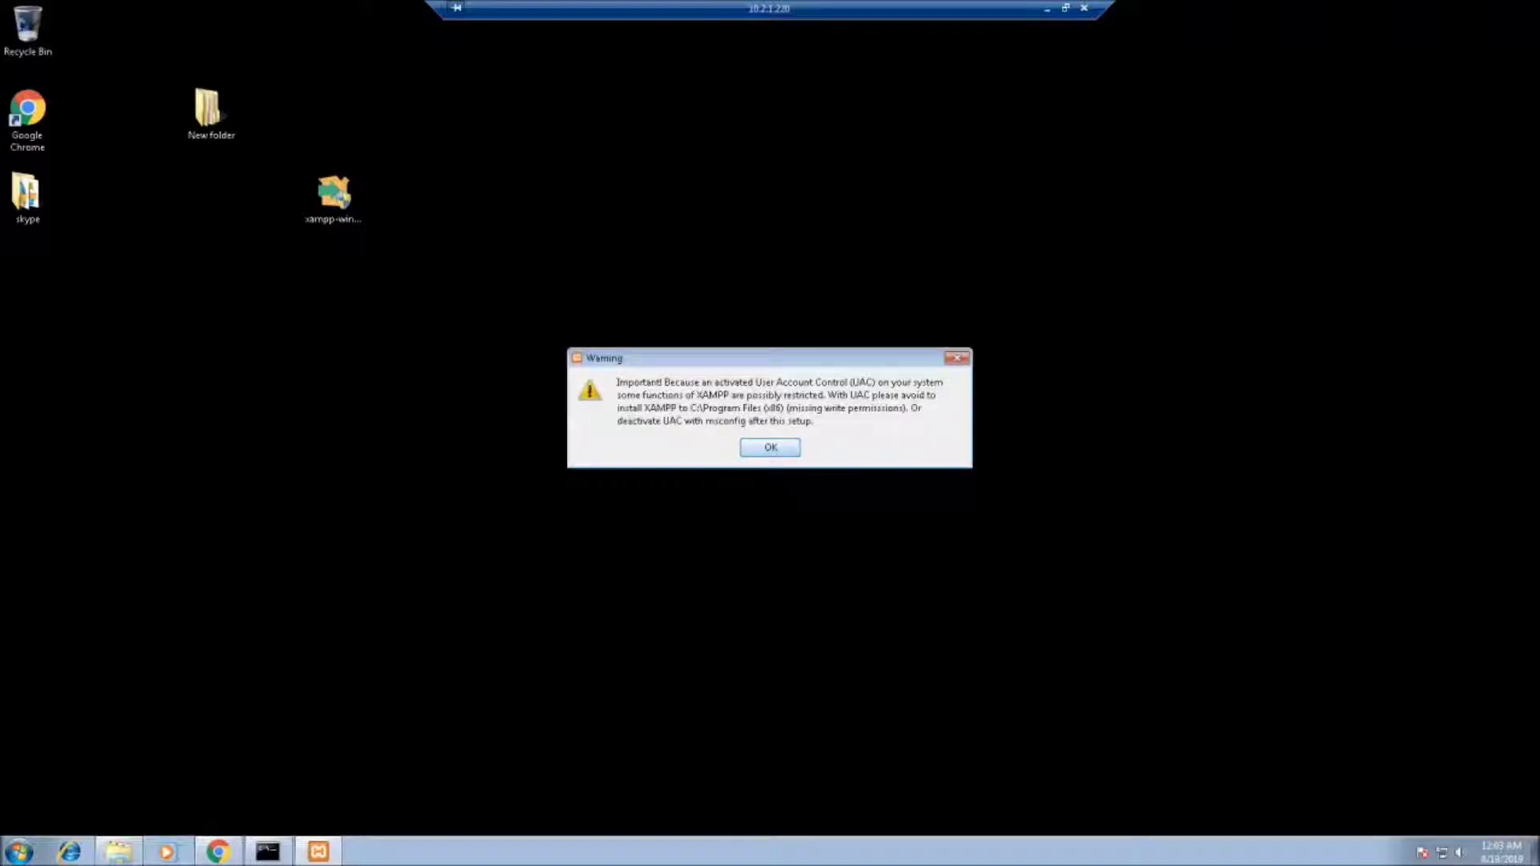
key("Return")
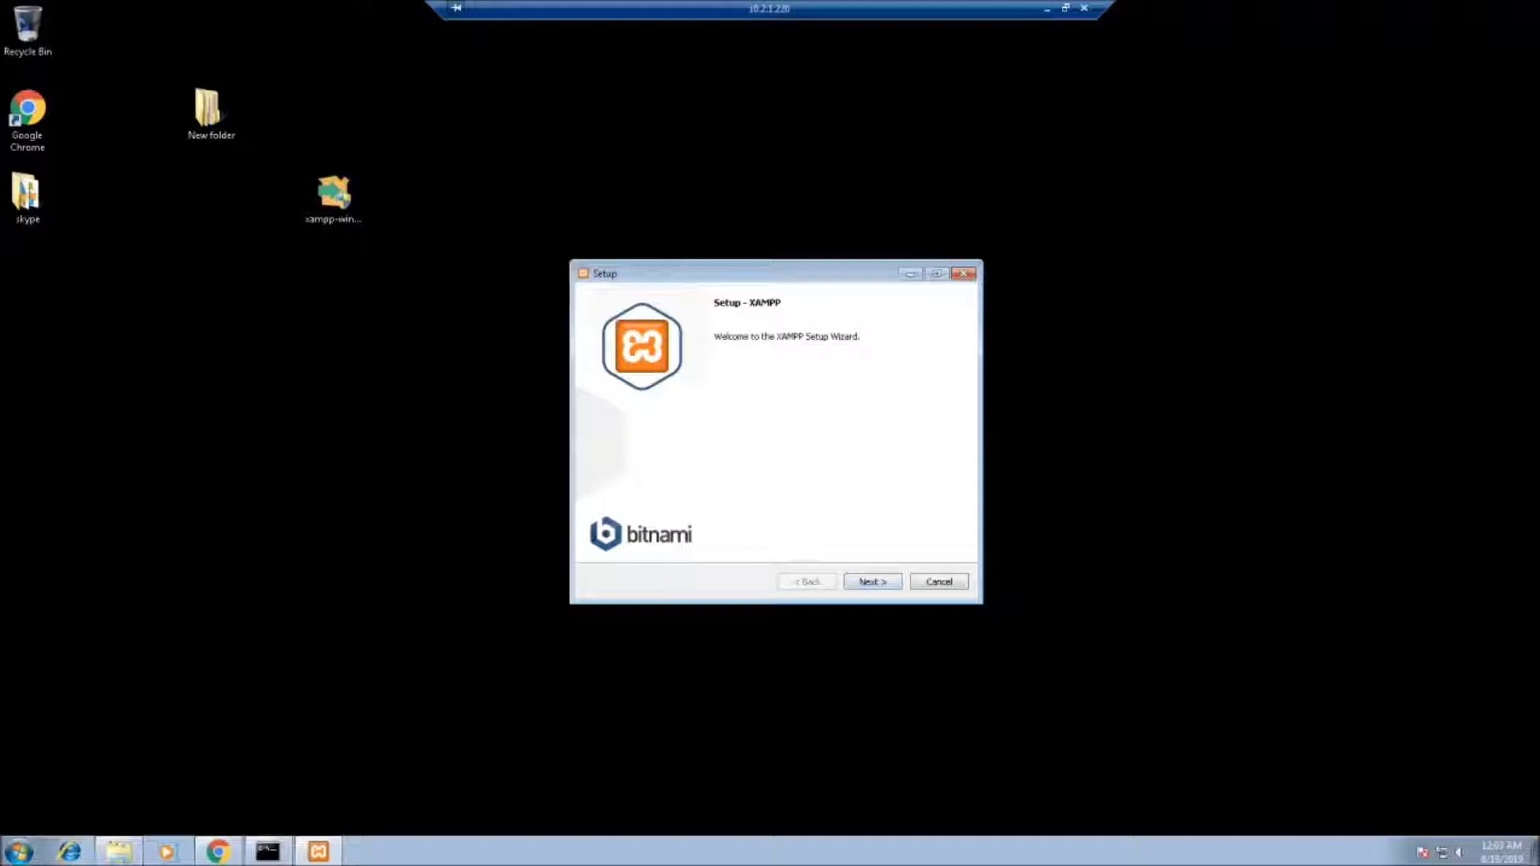
key("Return")
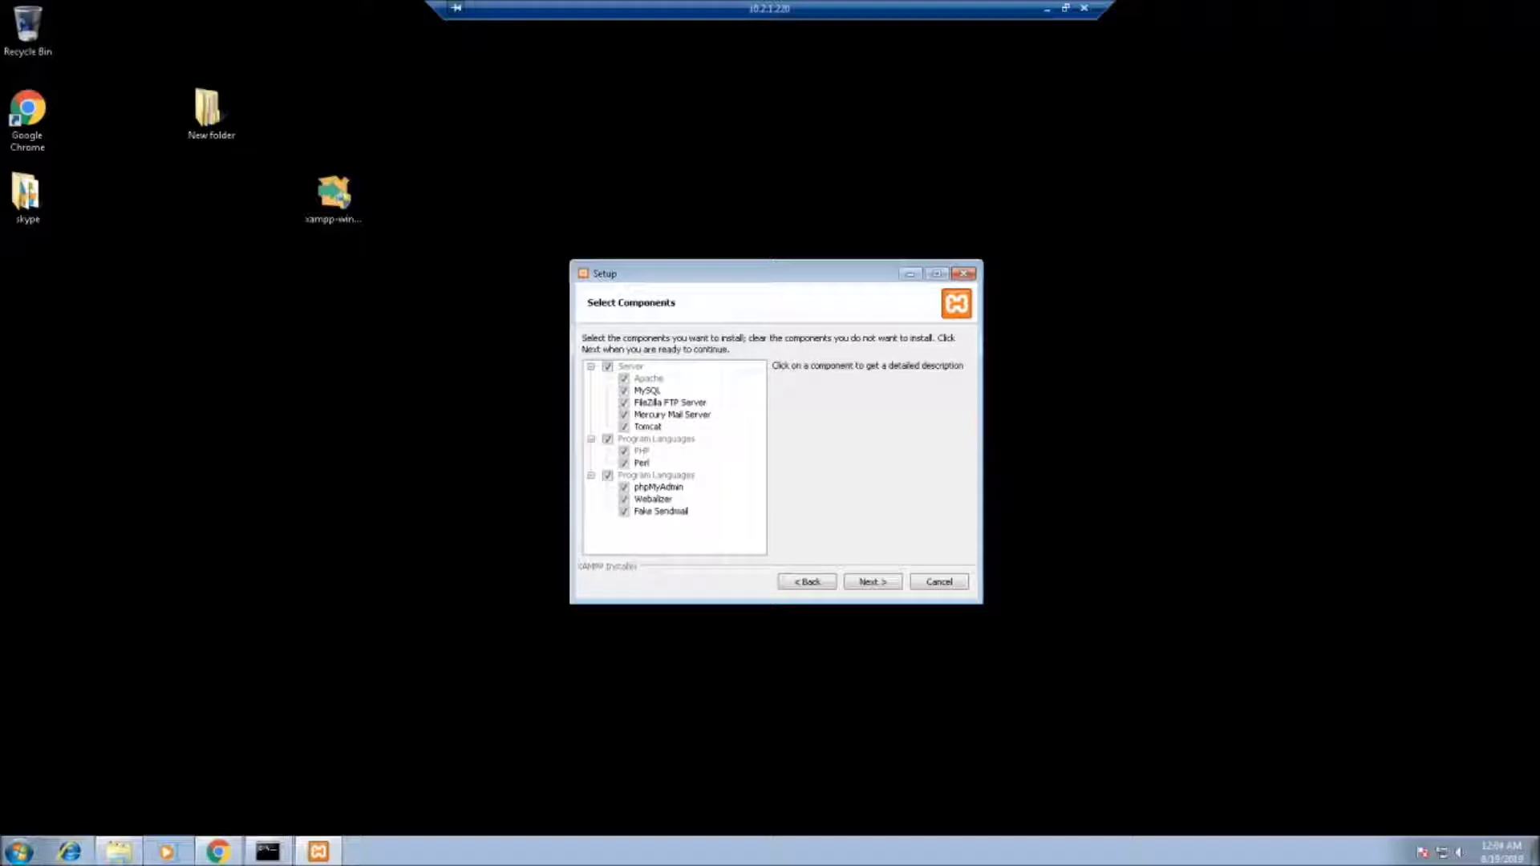
Exclude Fake Sendmail, Webalizer, Perl, Tomcat, Mercury Mail Server and FileZilla FTP Server from the components and continue to the installation folder page.
left_click(624, 511)
left_click(624, 498)
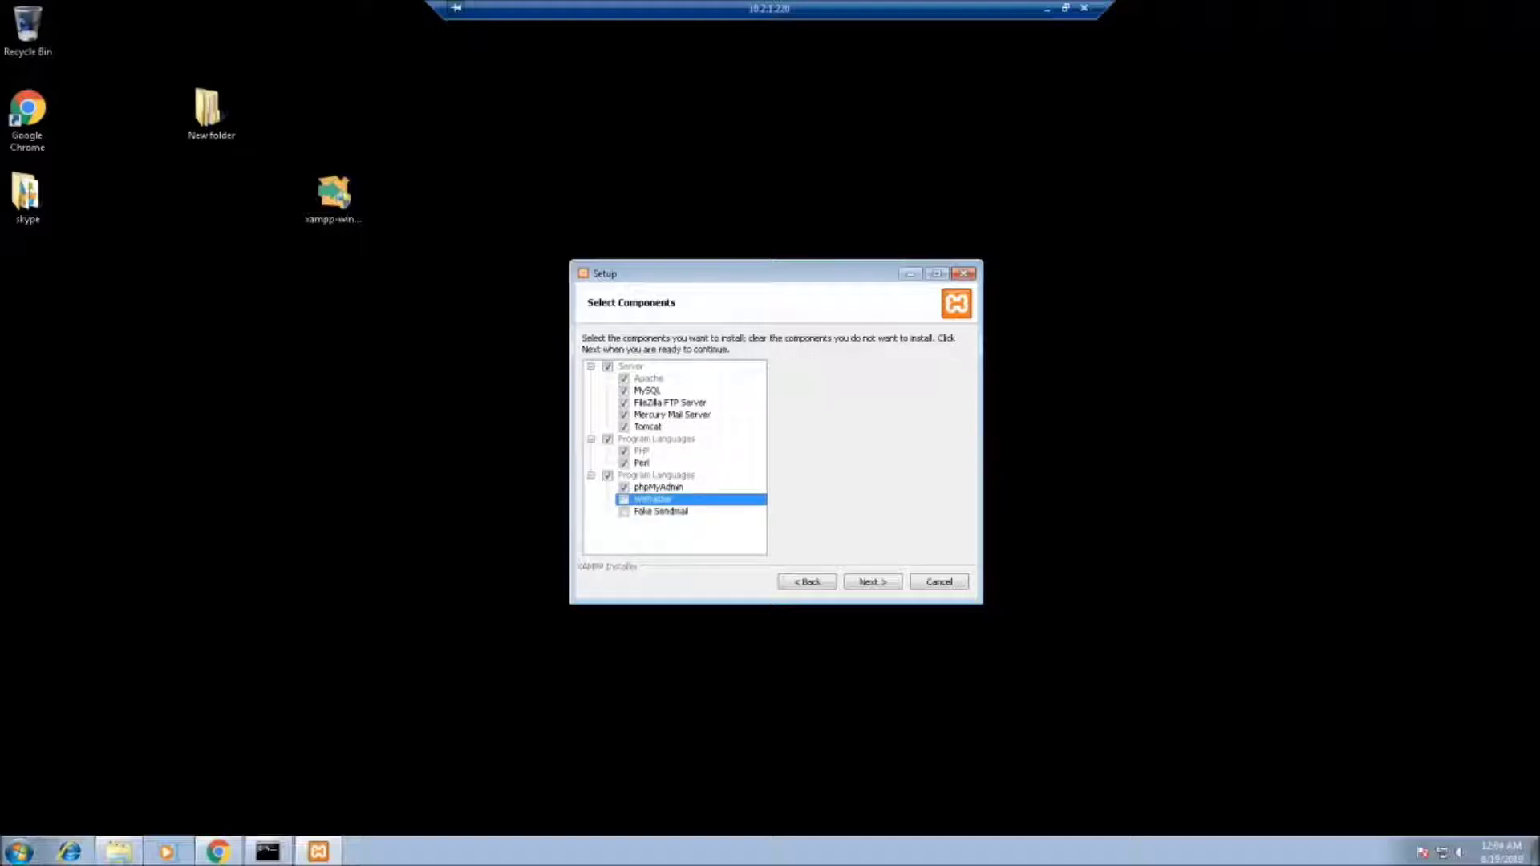
left_click(624, 463)
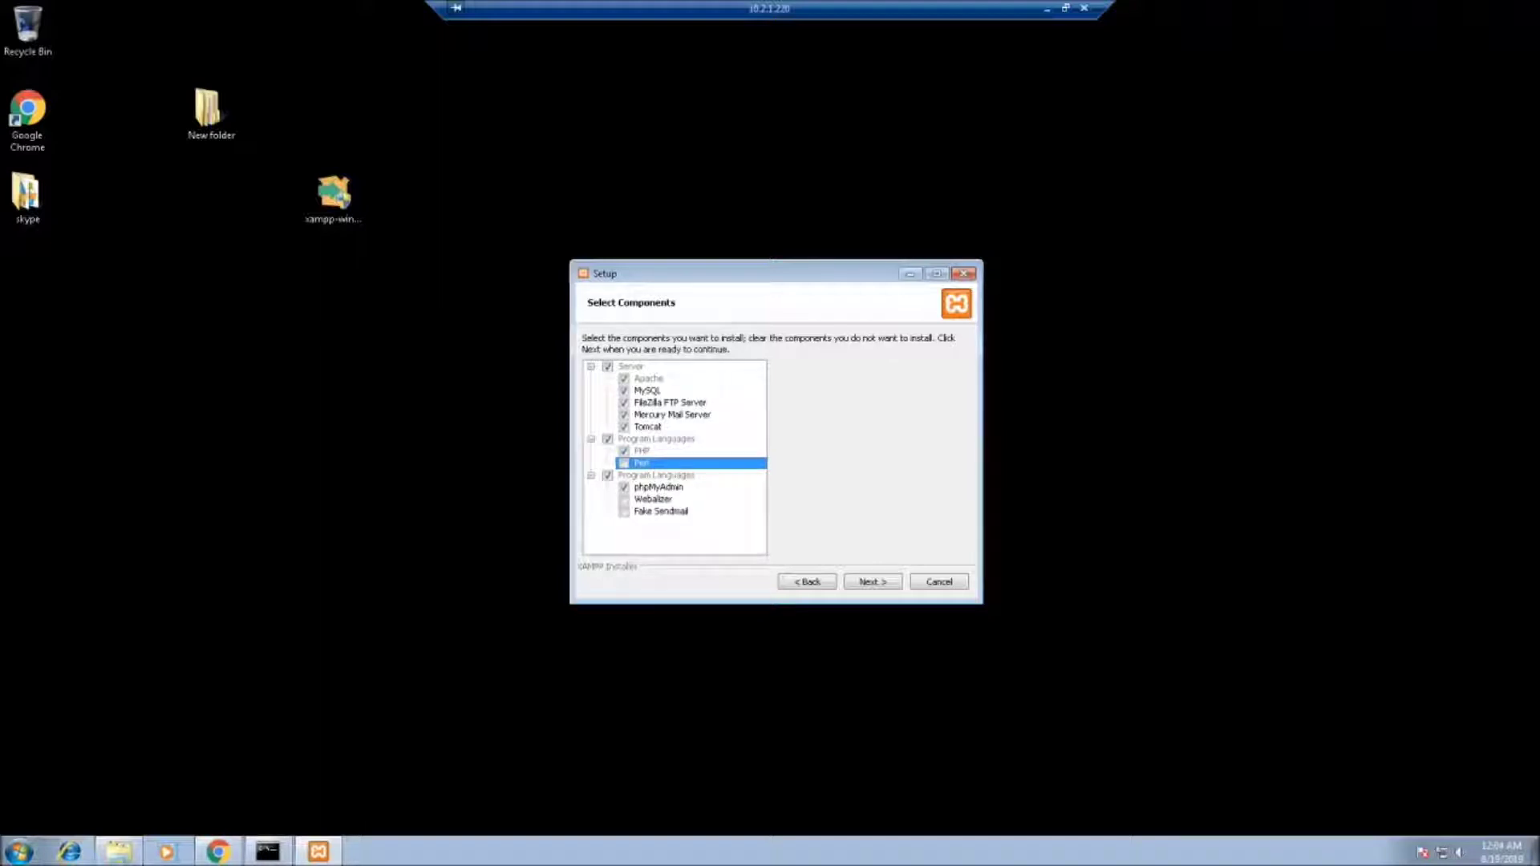
left_click(624, 426)
left_click(624, 414)
left_click(624, 403)
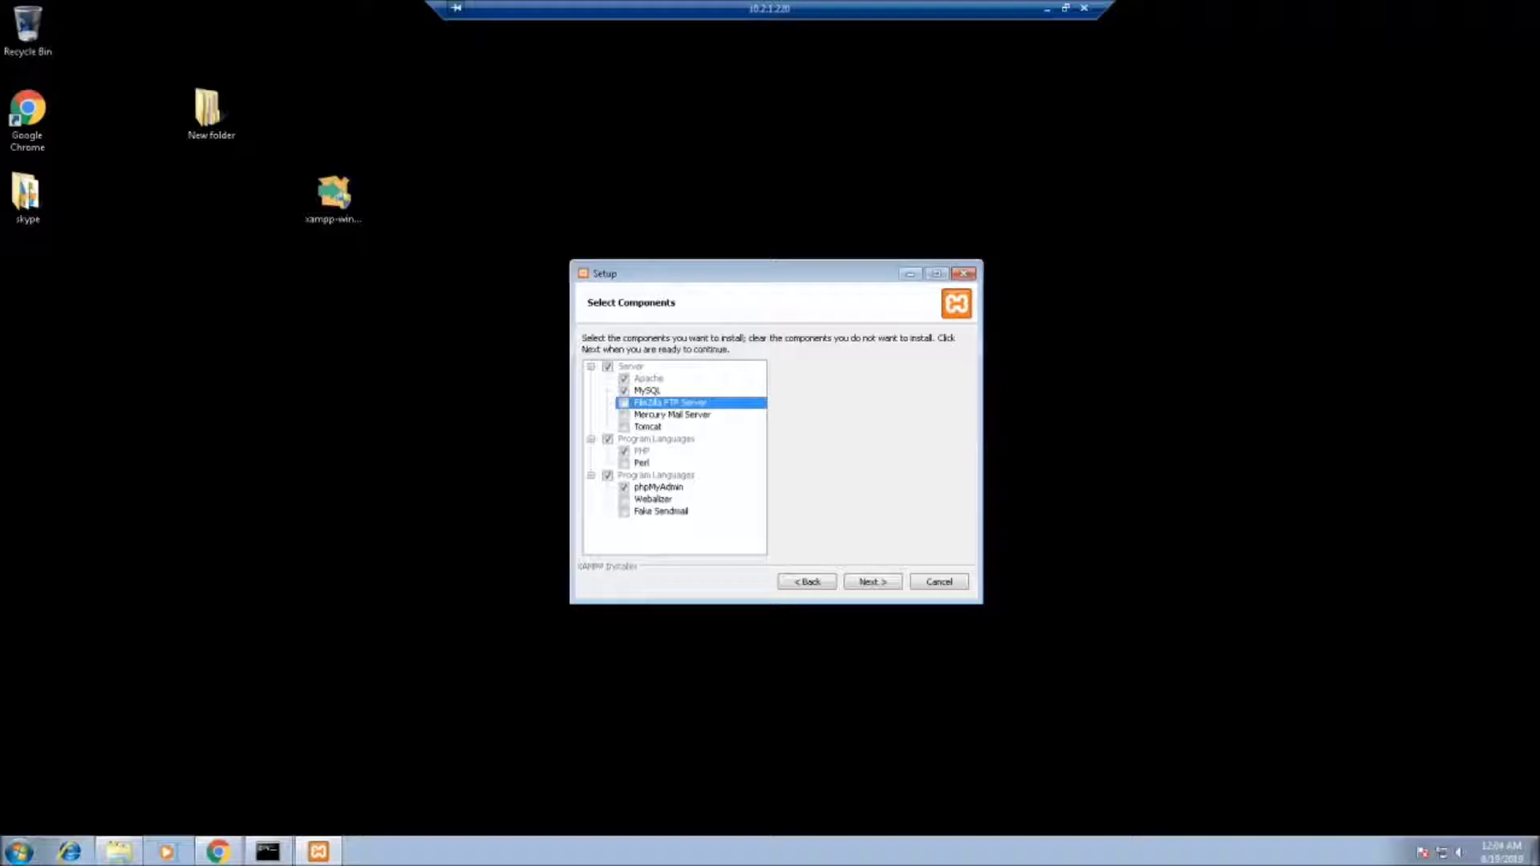
key("Return")
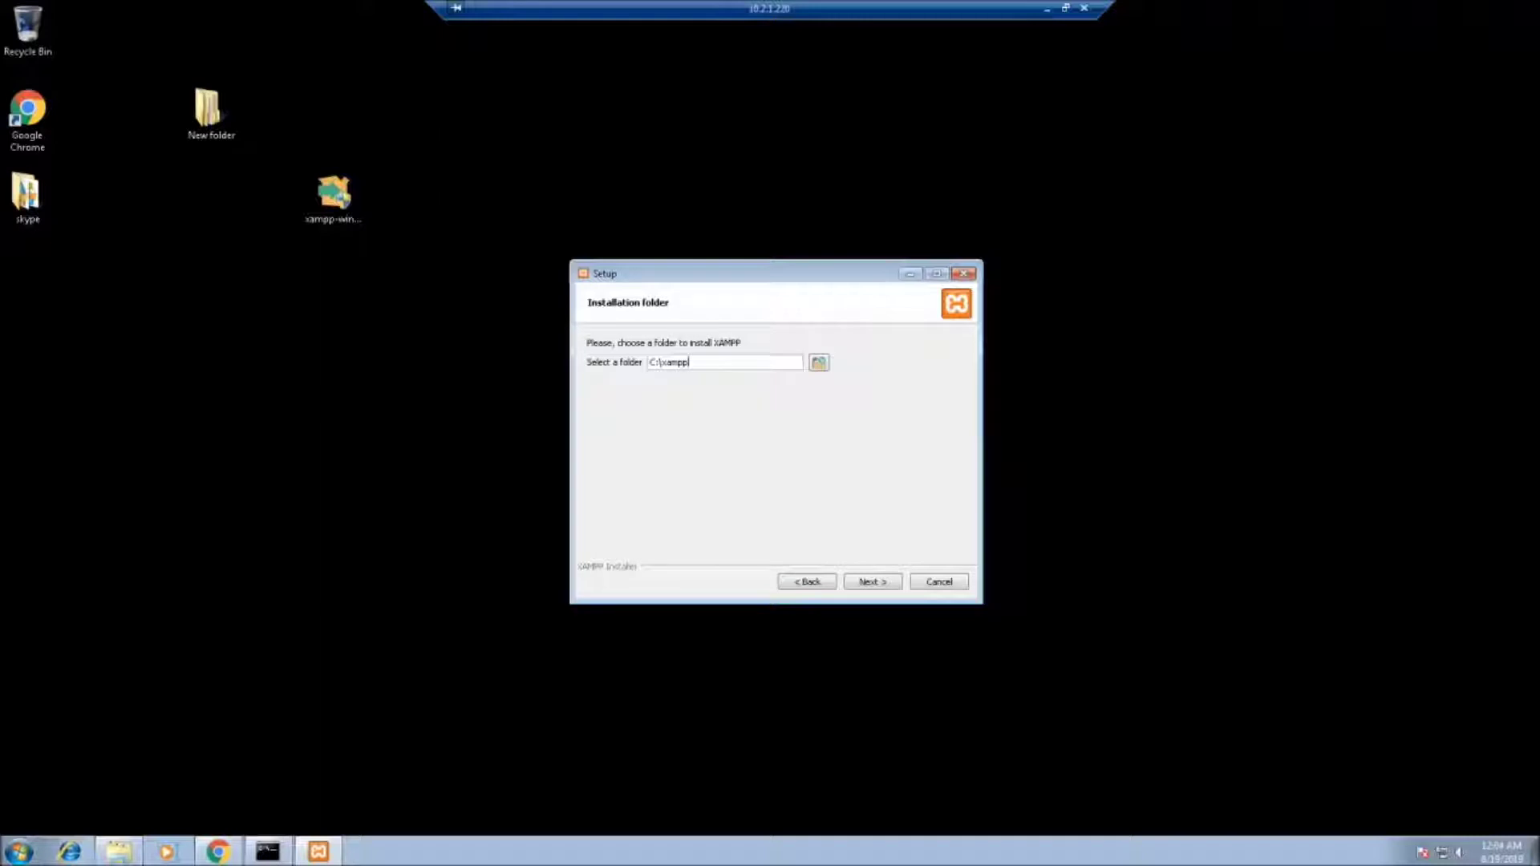
Check the contents of New Volume (E:) and Local Disk (C:) in Windows Explorer, then minimize it.
left_click(118, 851)
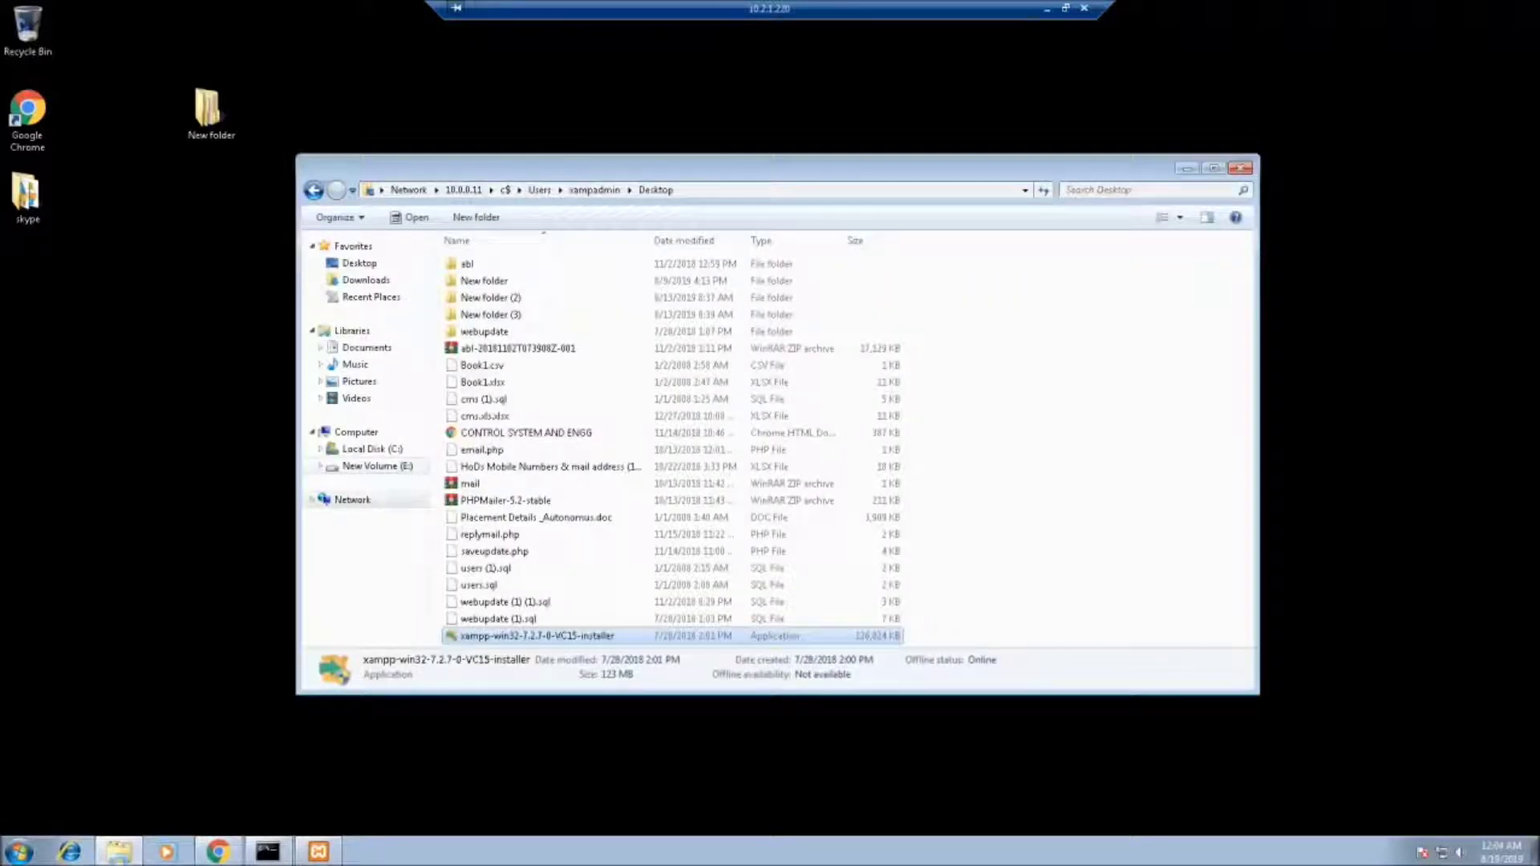
left_click(377, 466)
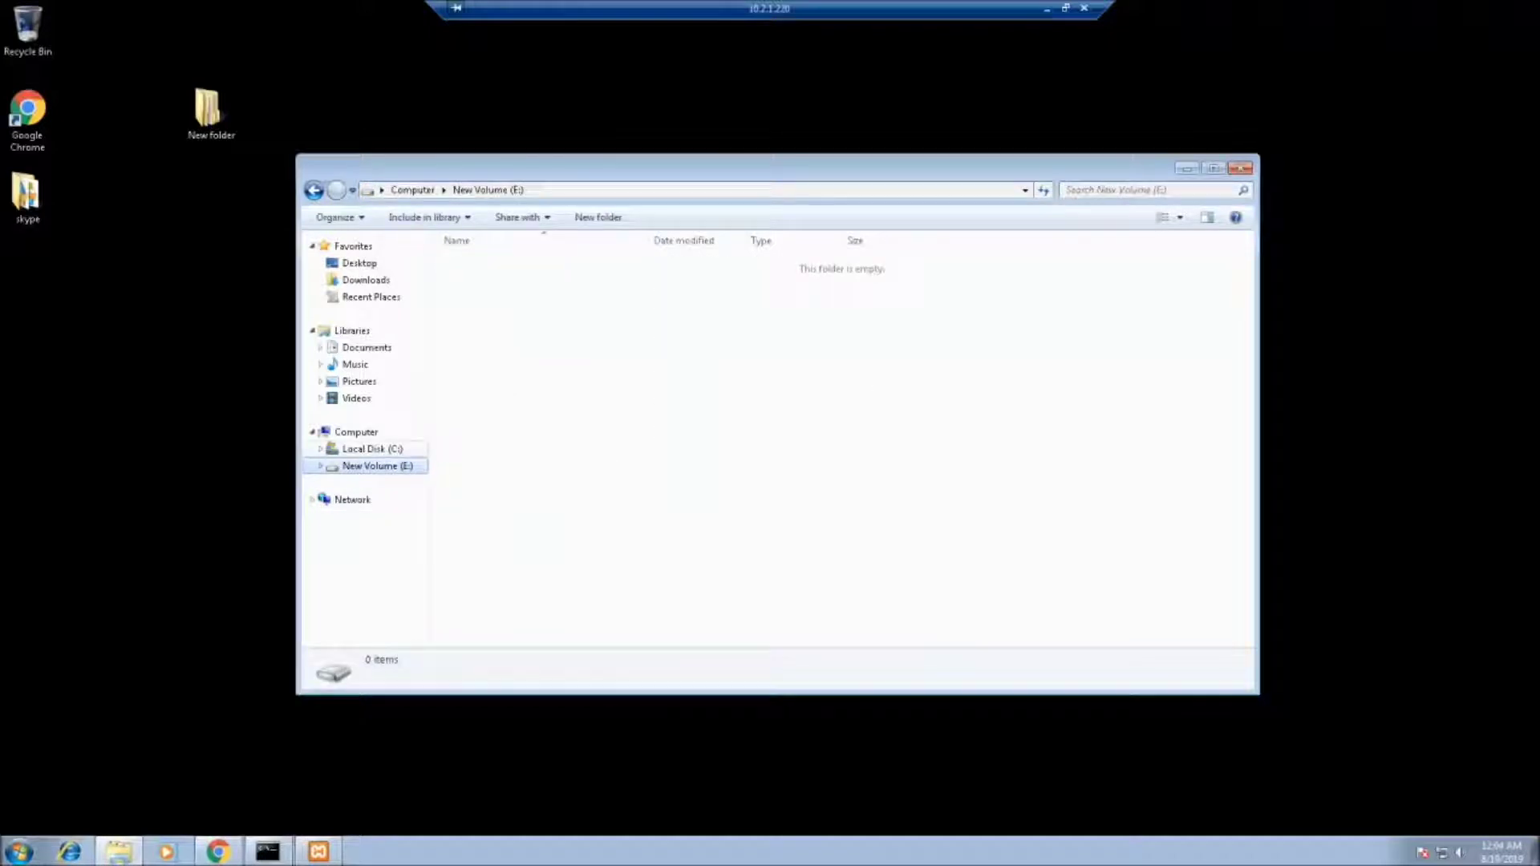
left_click(371, 449)
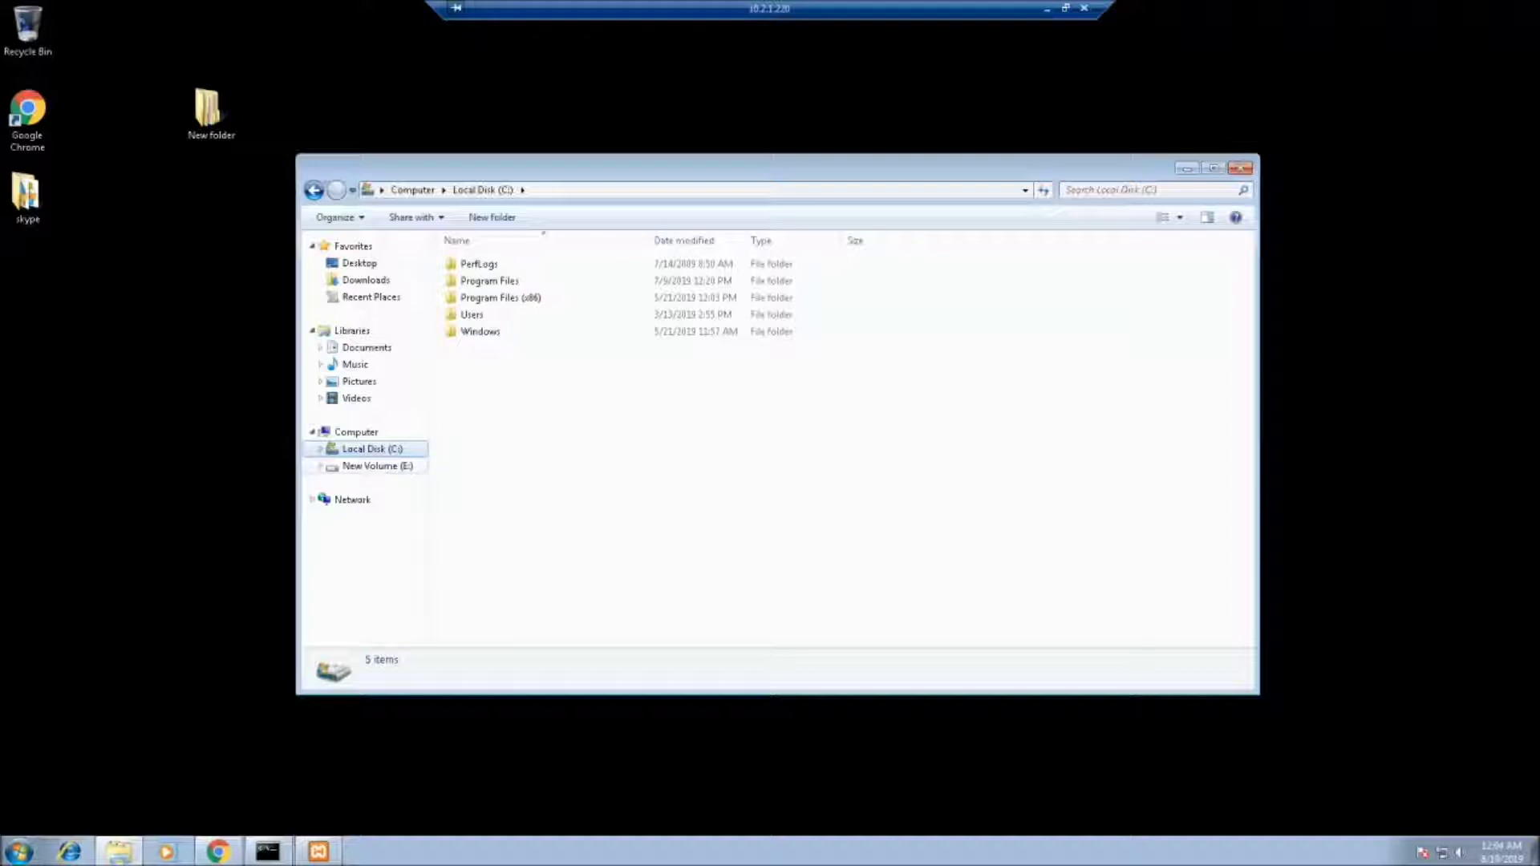
left_click(377, 466)
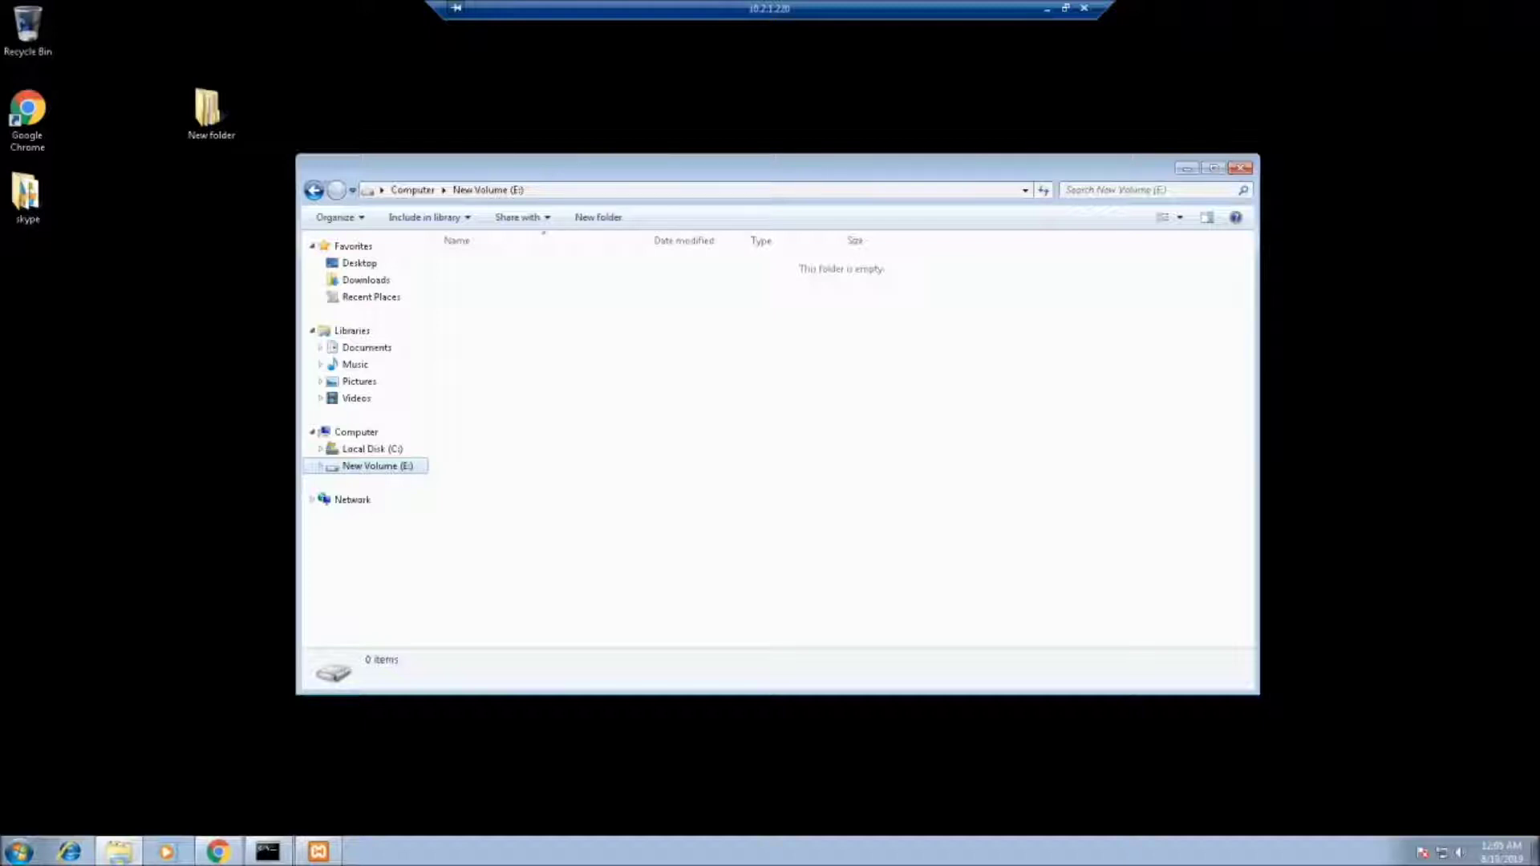
left_click(1187, 168)
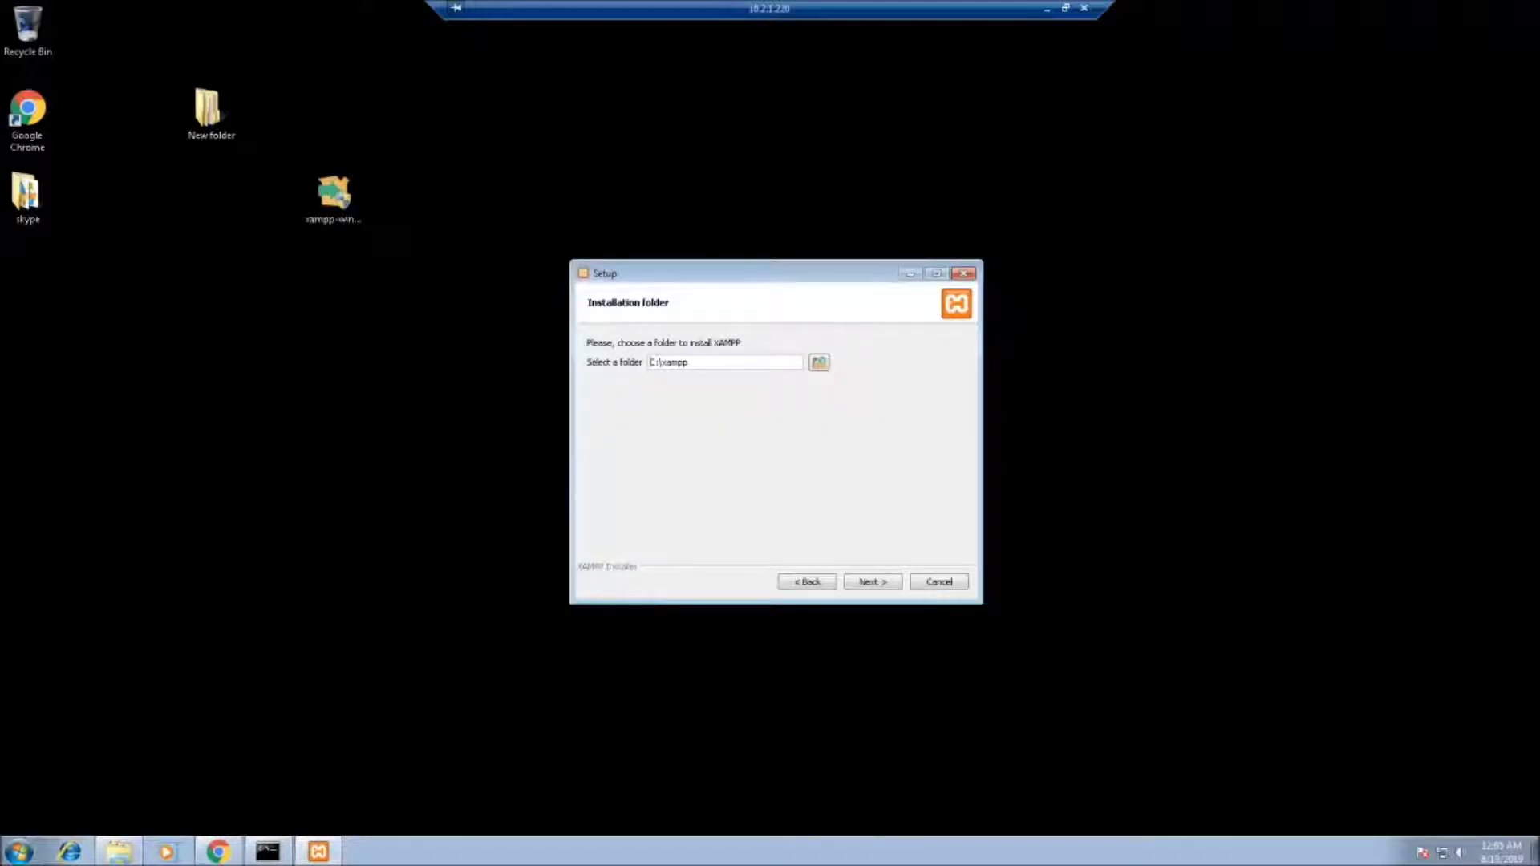
Set the installation folder to E:\xampp and start the XAMPP installation, keeping the Bitnami option enabled.
key("BackSpace")
type("E")
key("Return")
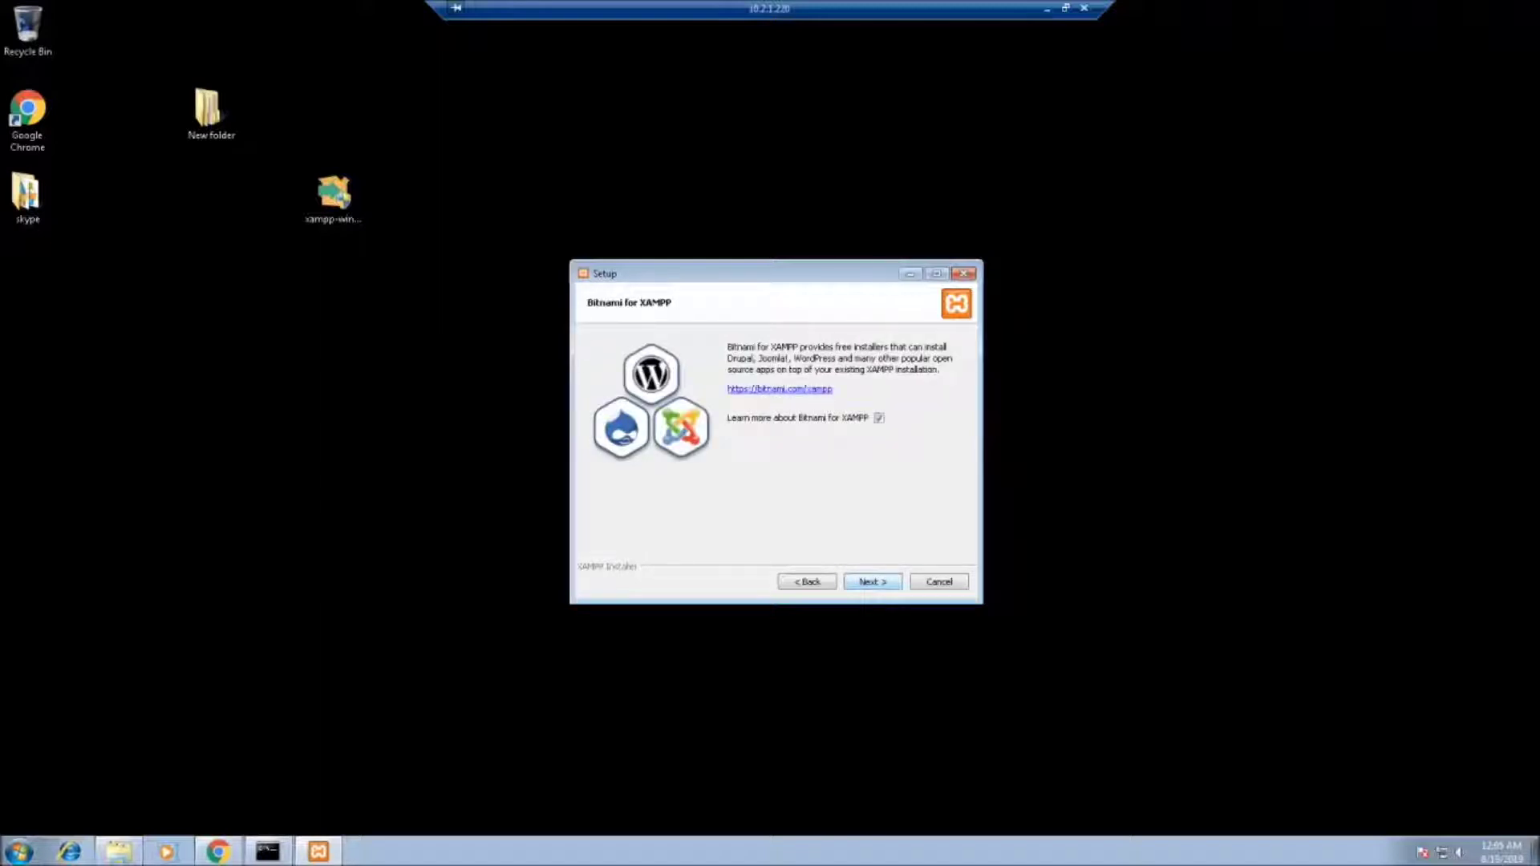
key("Return")
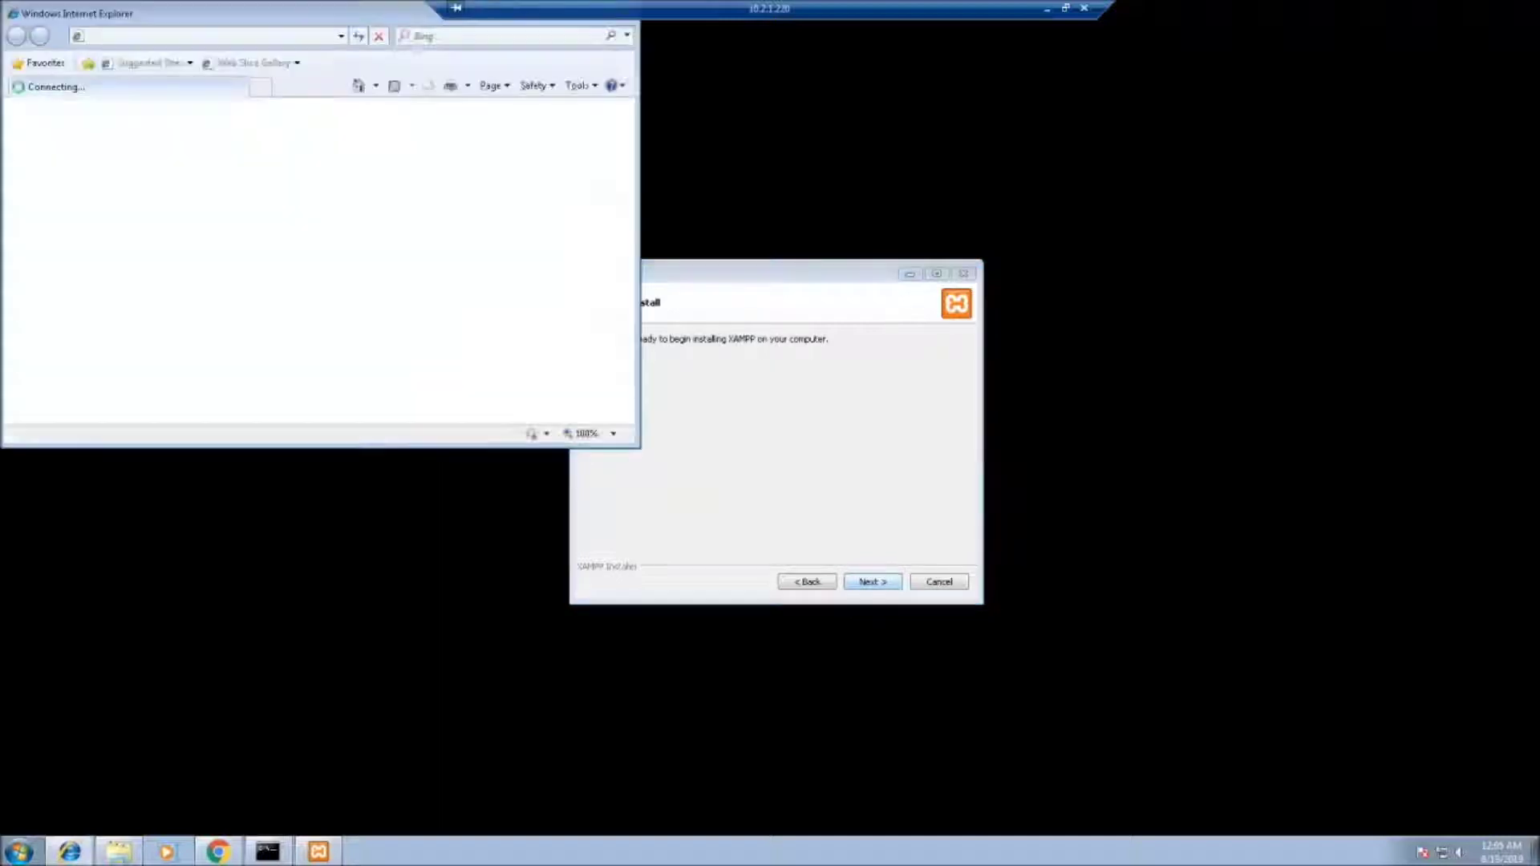
key("Return")
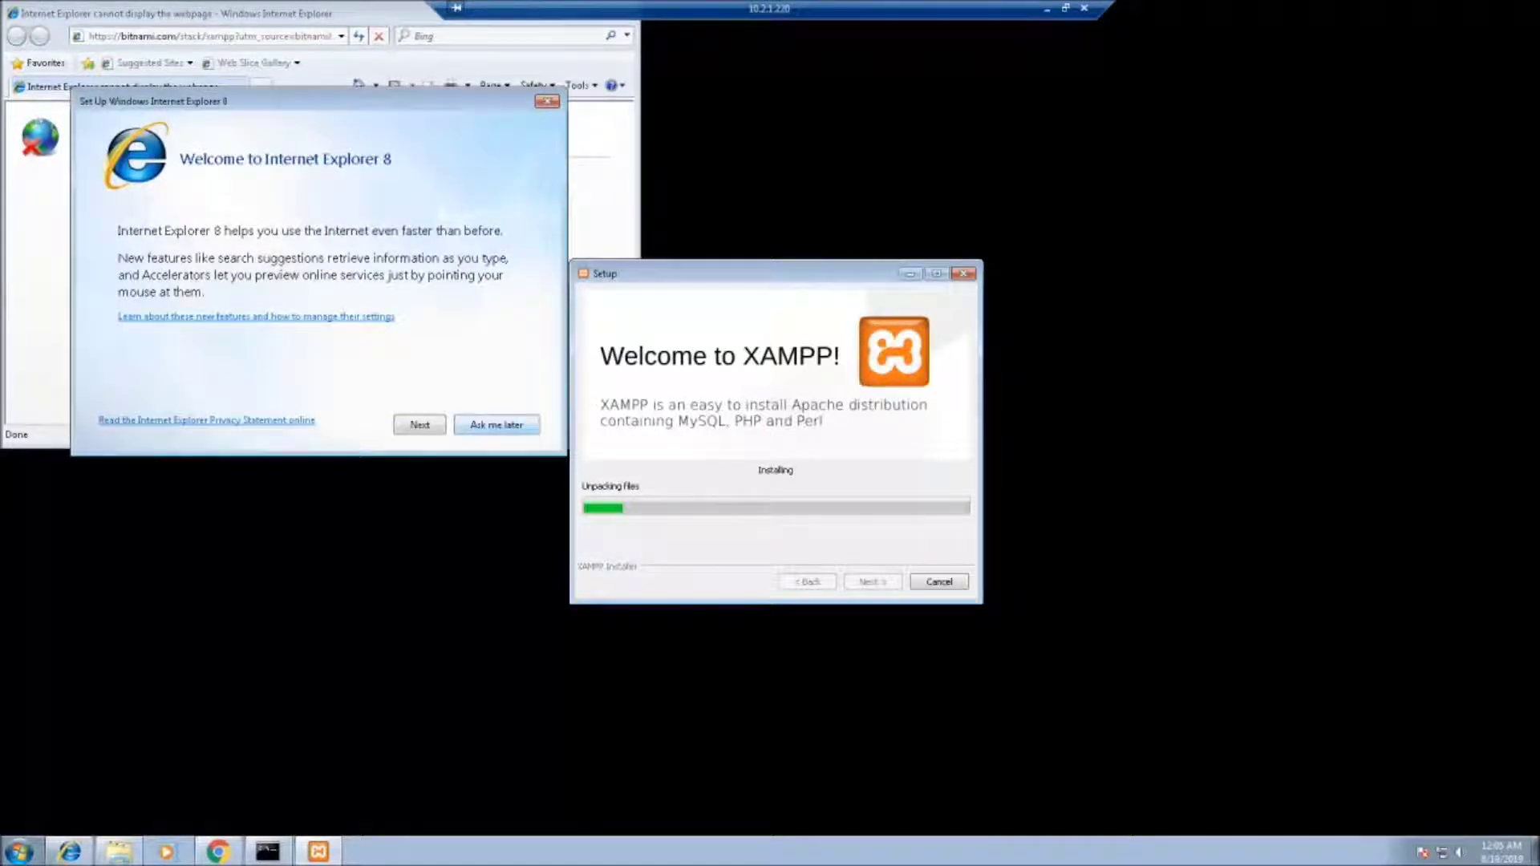
Dismiss the Internet Explorer setup dialog, close its browser window, and return to the 10.2.1.220 remote session.
key("Escape")
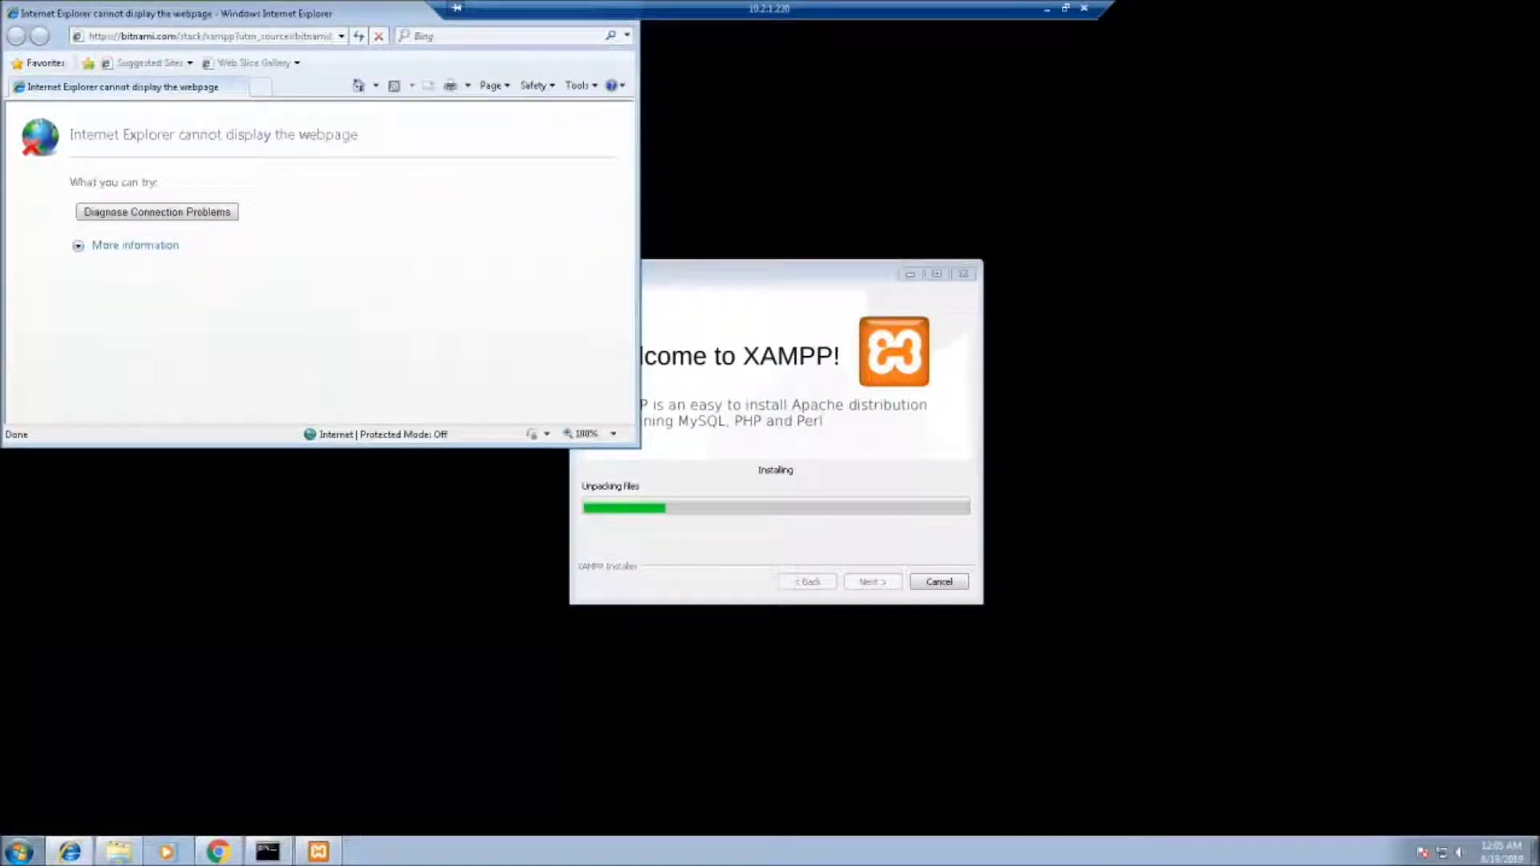
left_click_drag(377, 13, 368, 103)
left_click(612, 104)
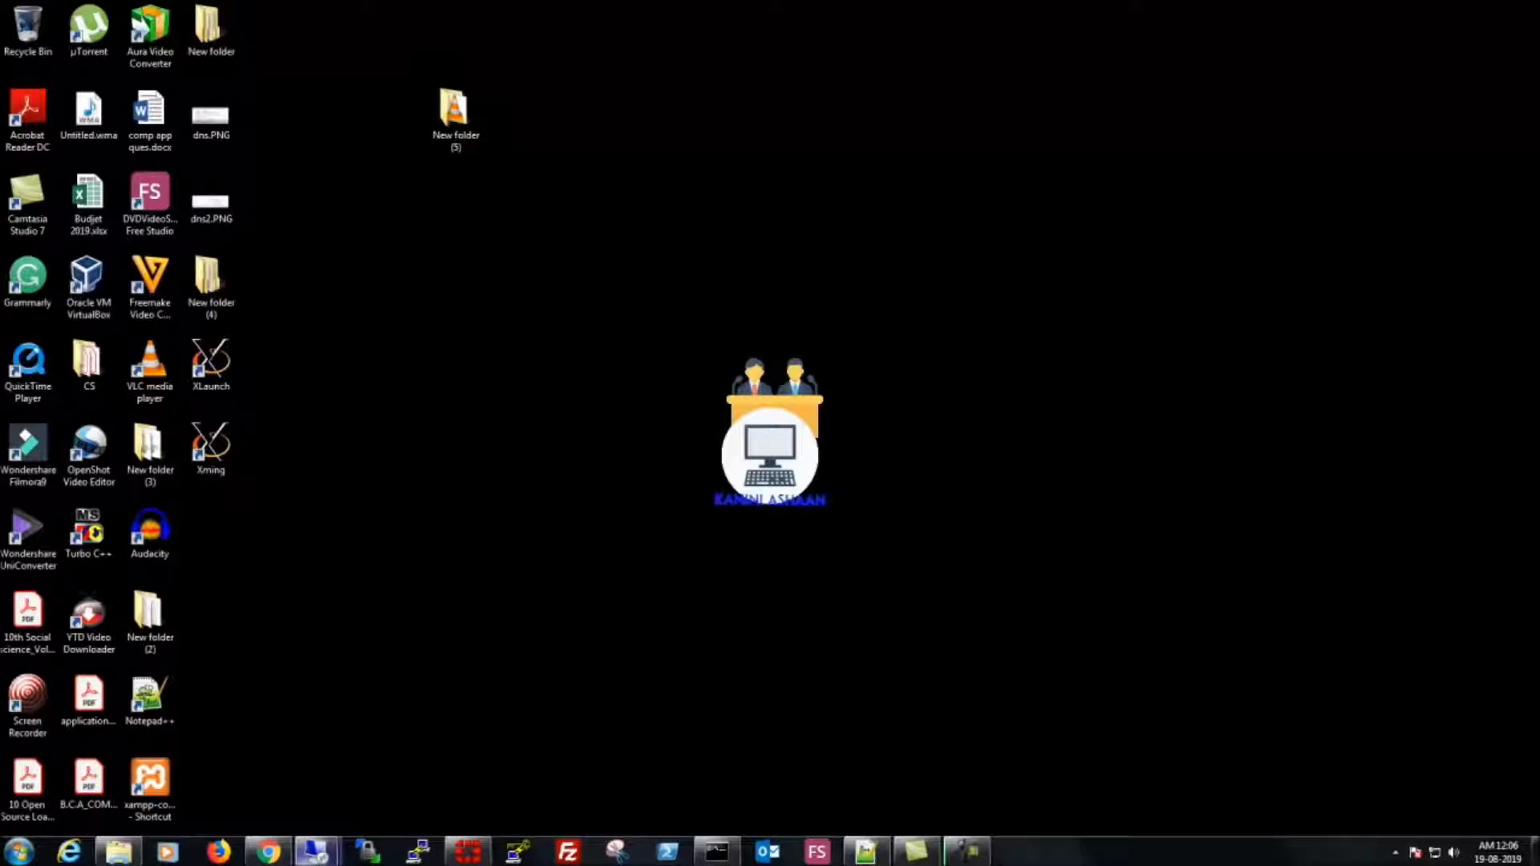
mouse_move(317, 852)
left_click(405, 766)
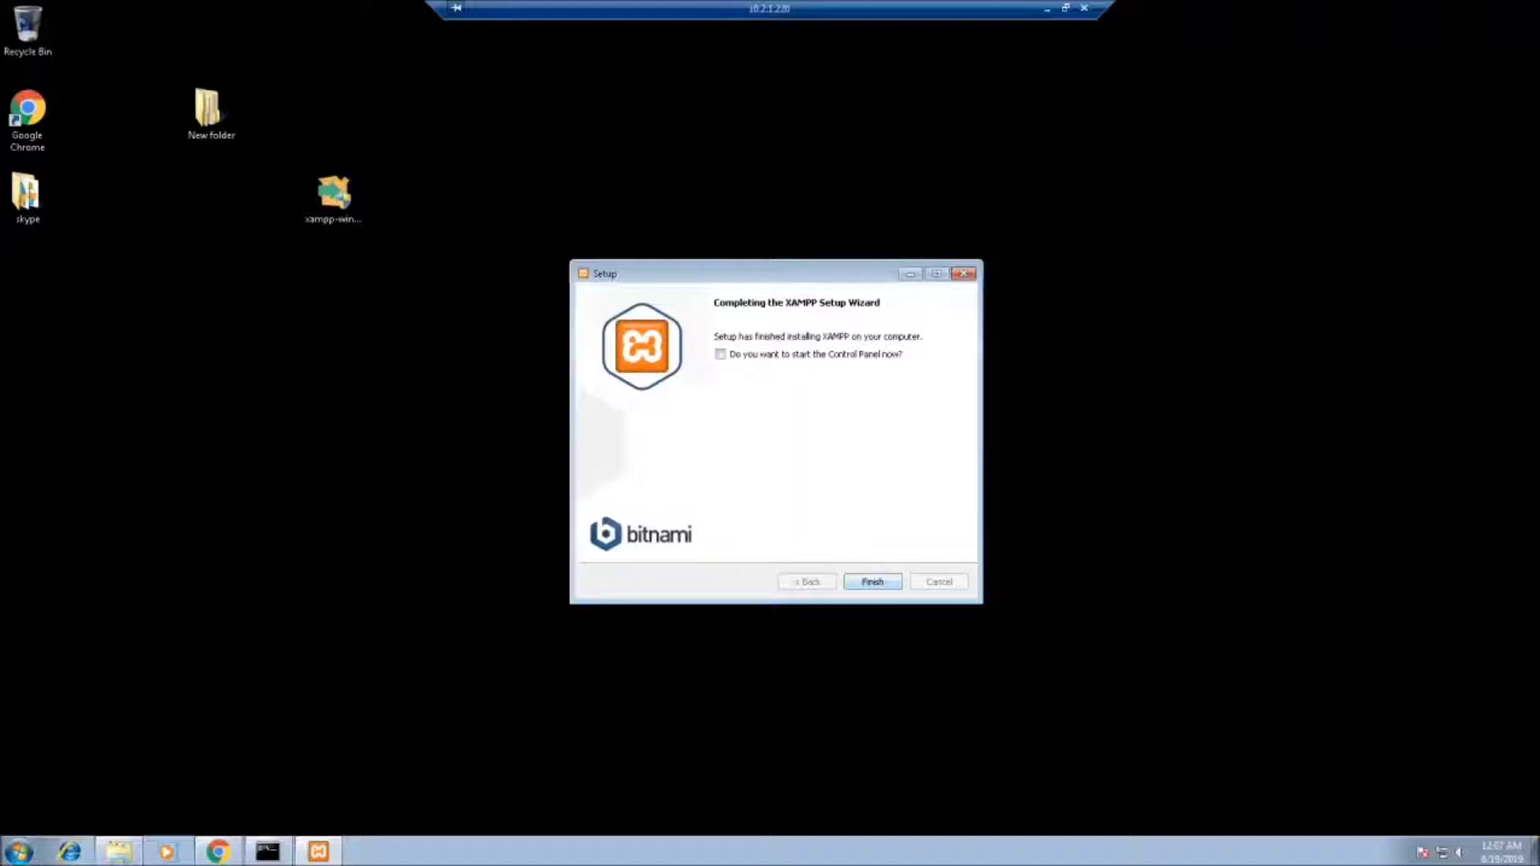
Finish the XAMPP setup wizard without starting the Control Panel, and open the xampp folder on New Volume (E:).
key("Return")
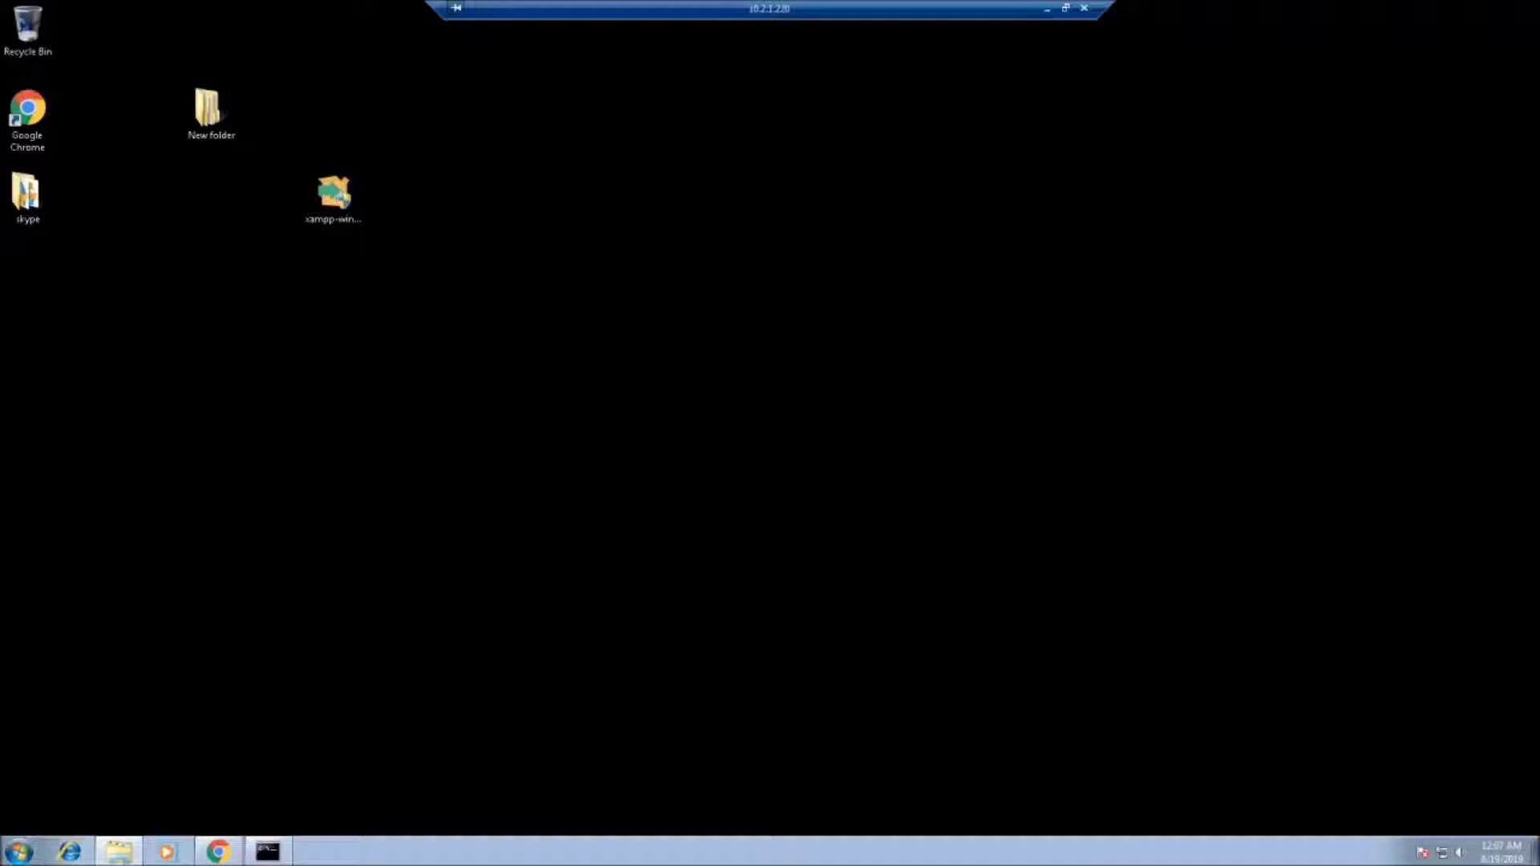
key("alt+Tab")
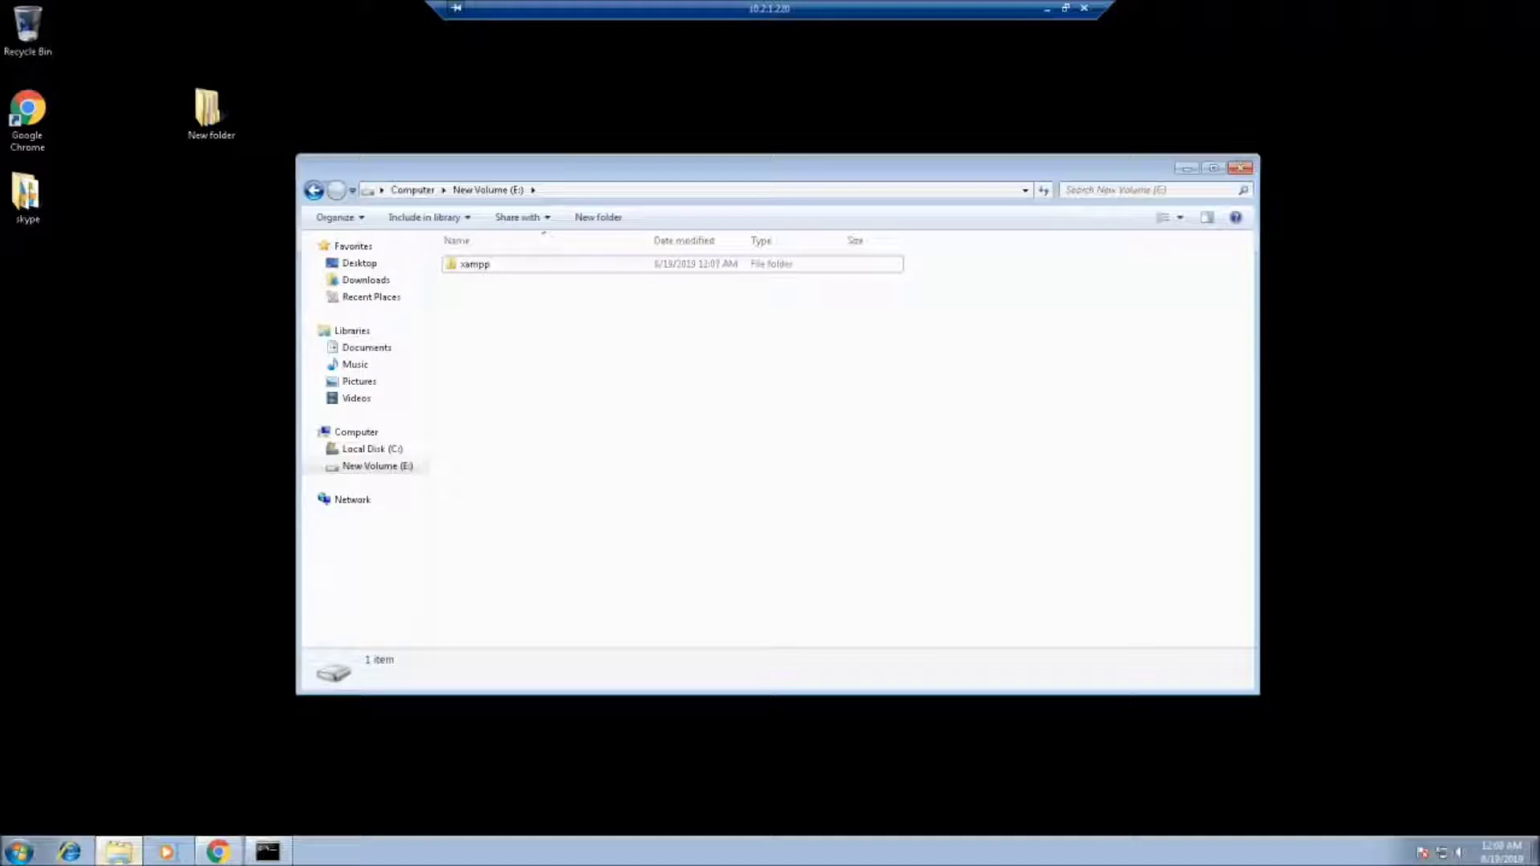
key("Tab")
key("Return")
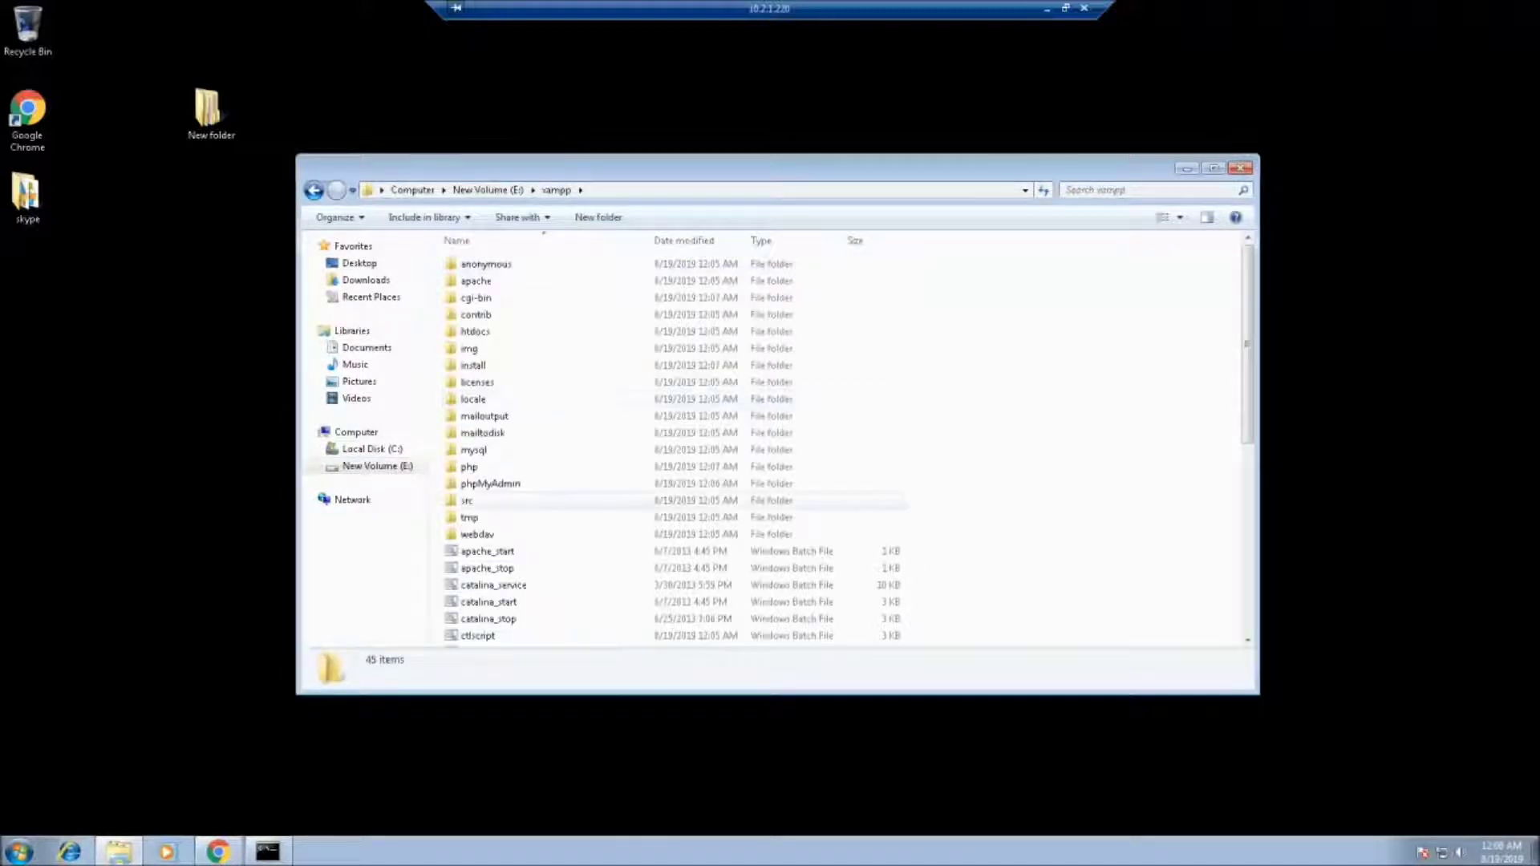
Create a desktop shortcut to the xampp-control application from the xampp folder and close the folder window.
scroll(497, 503, "down", 7)
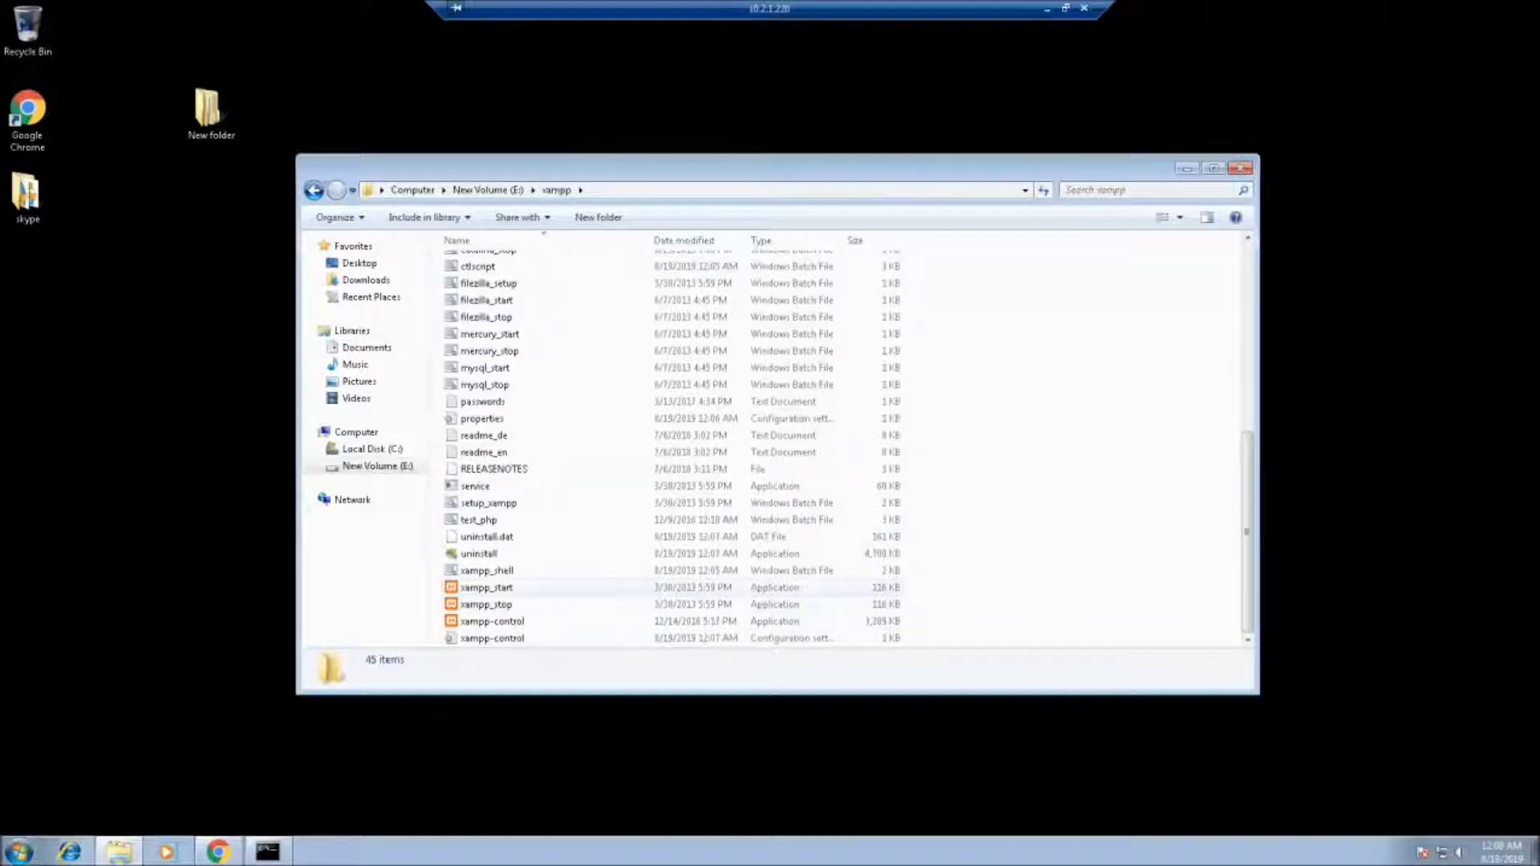
left_click(492, 620)
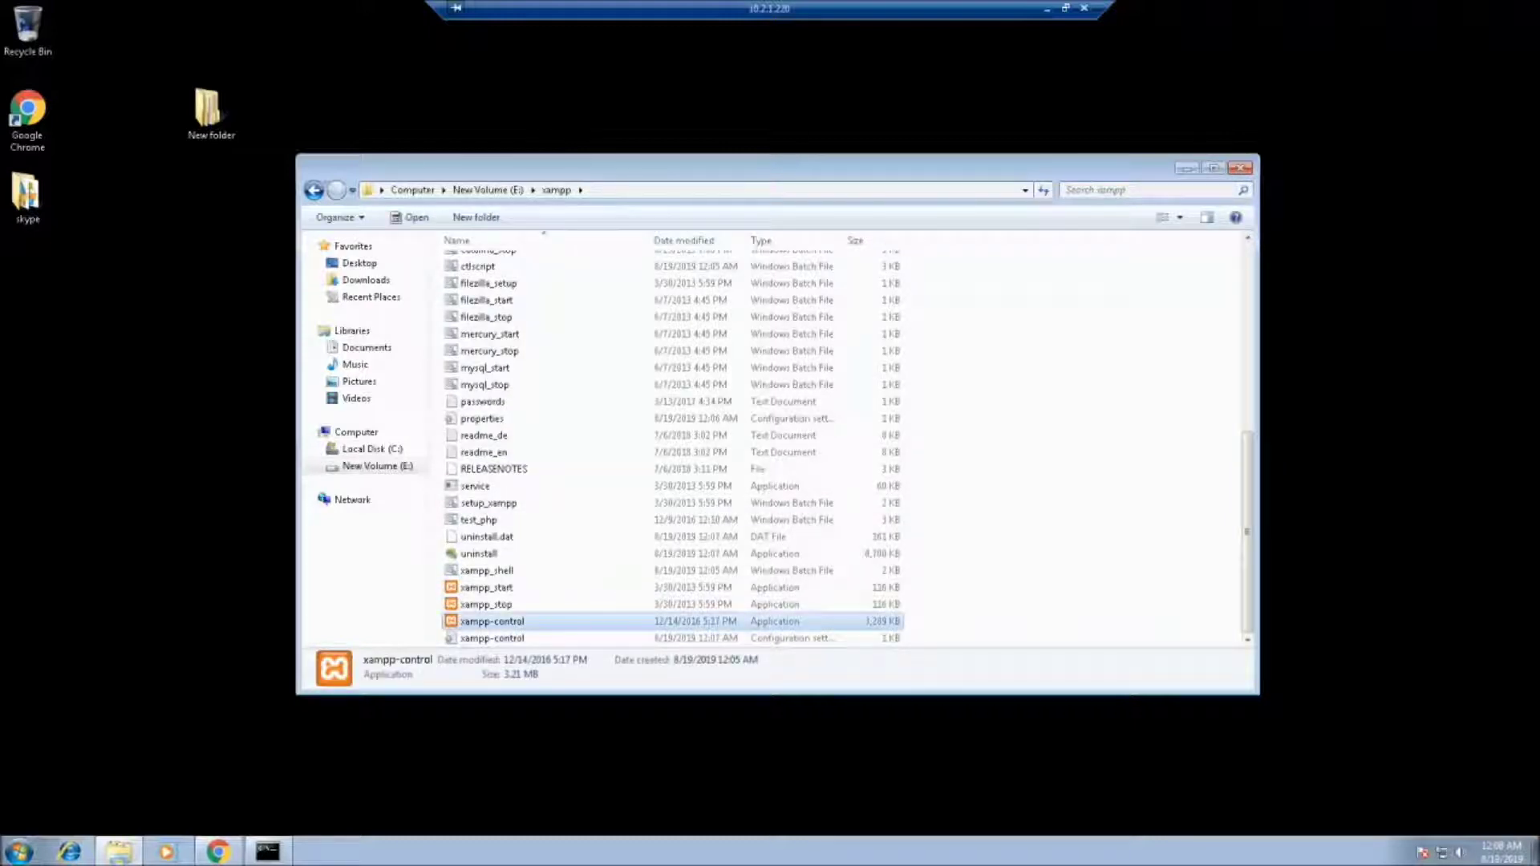
right_click(553, 621)
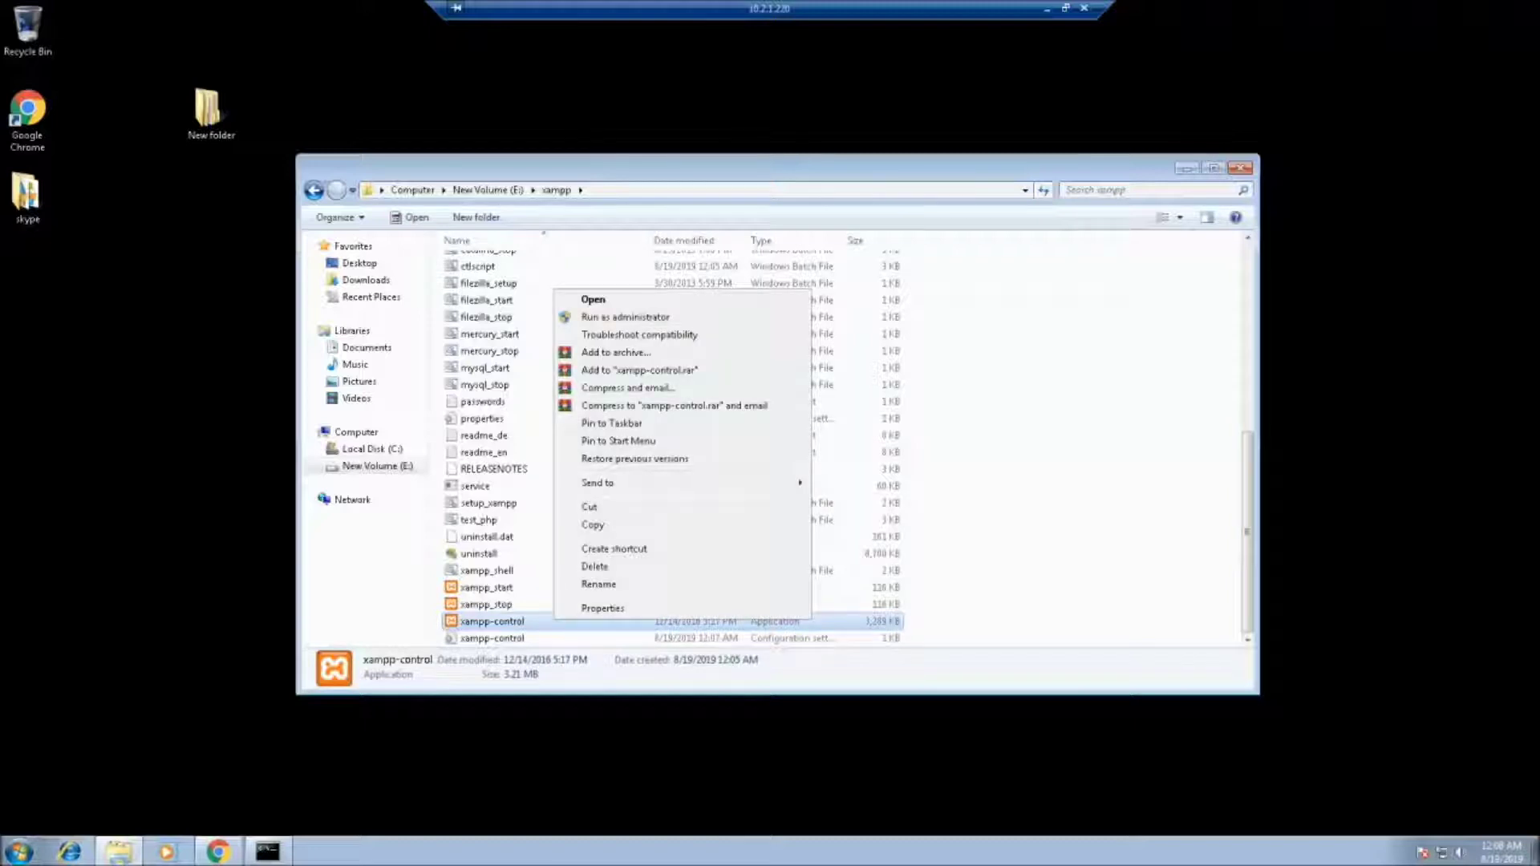
mouse_move(722, 483)
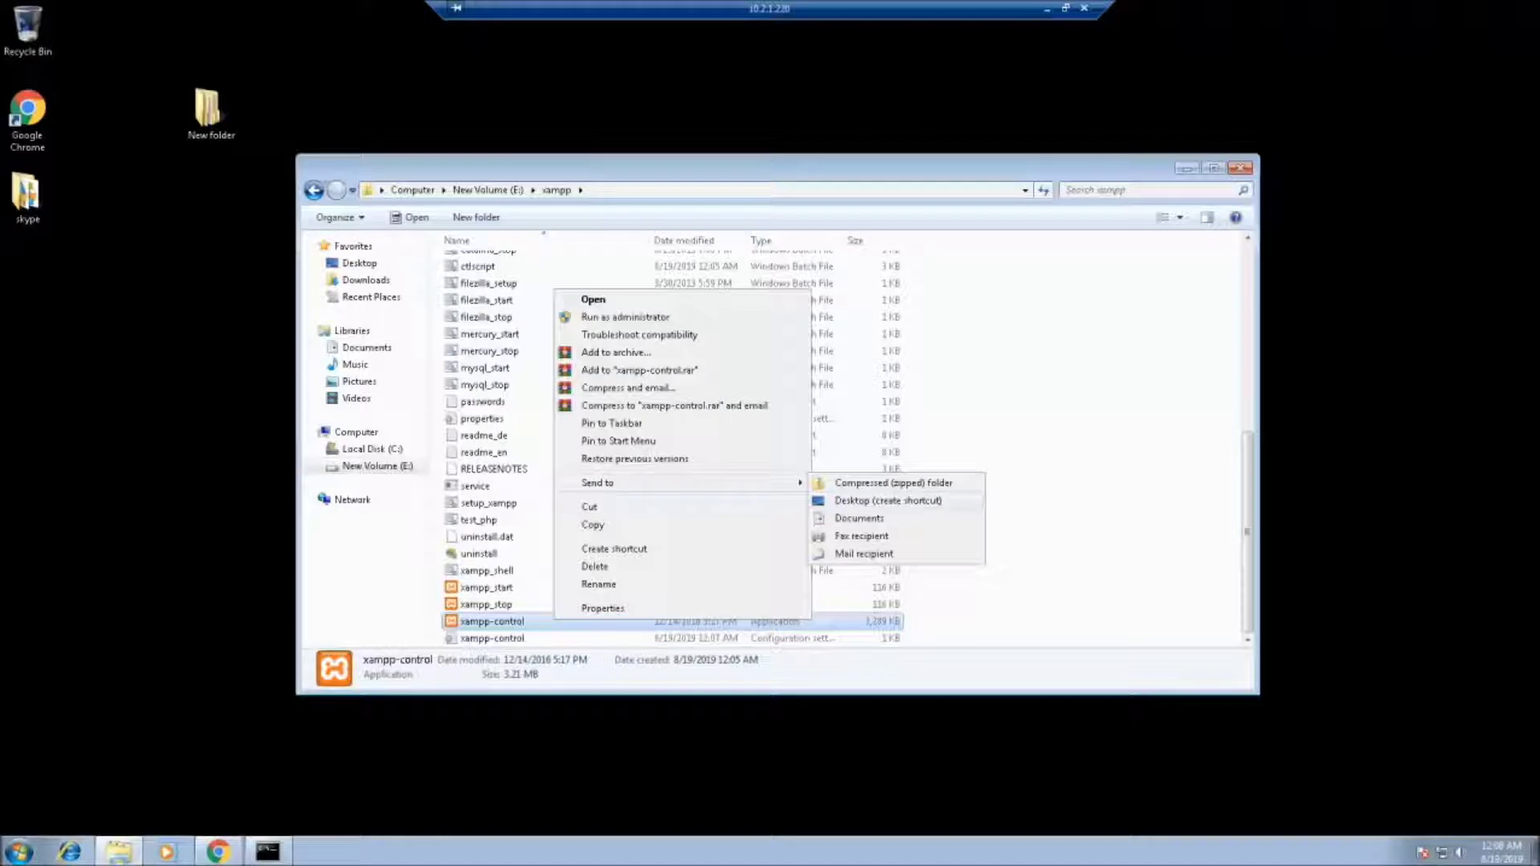
left_click(888, 501)
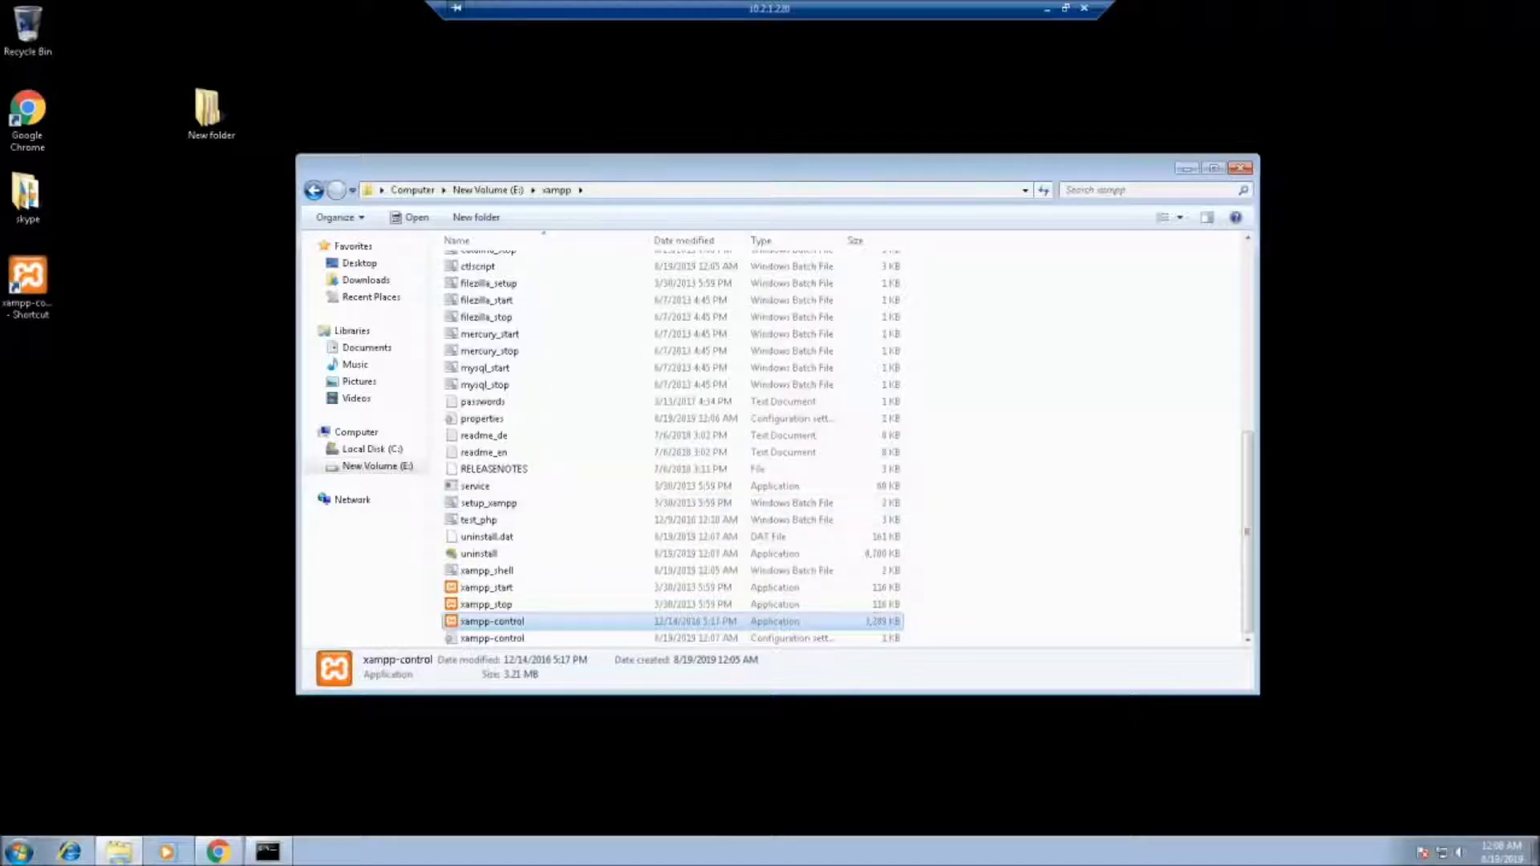
left_click(1239, 167)
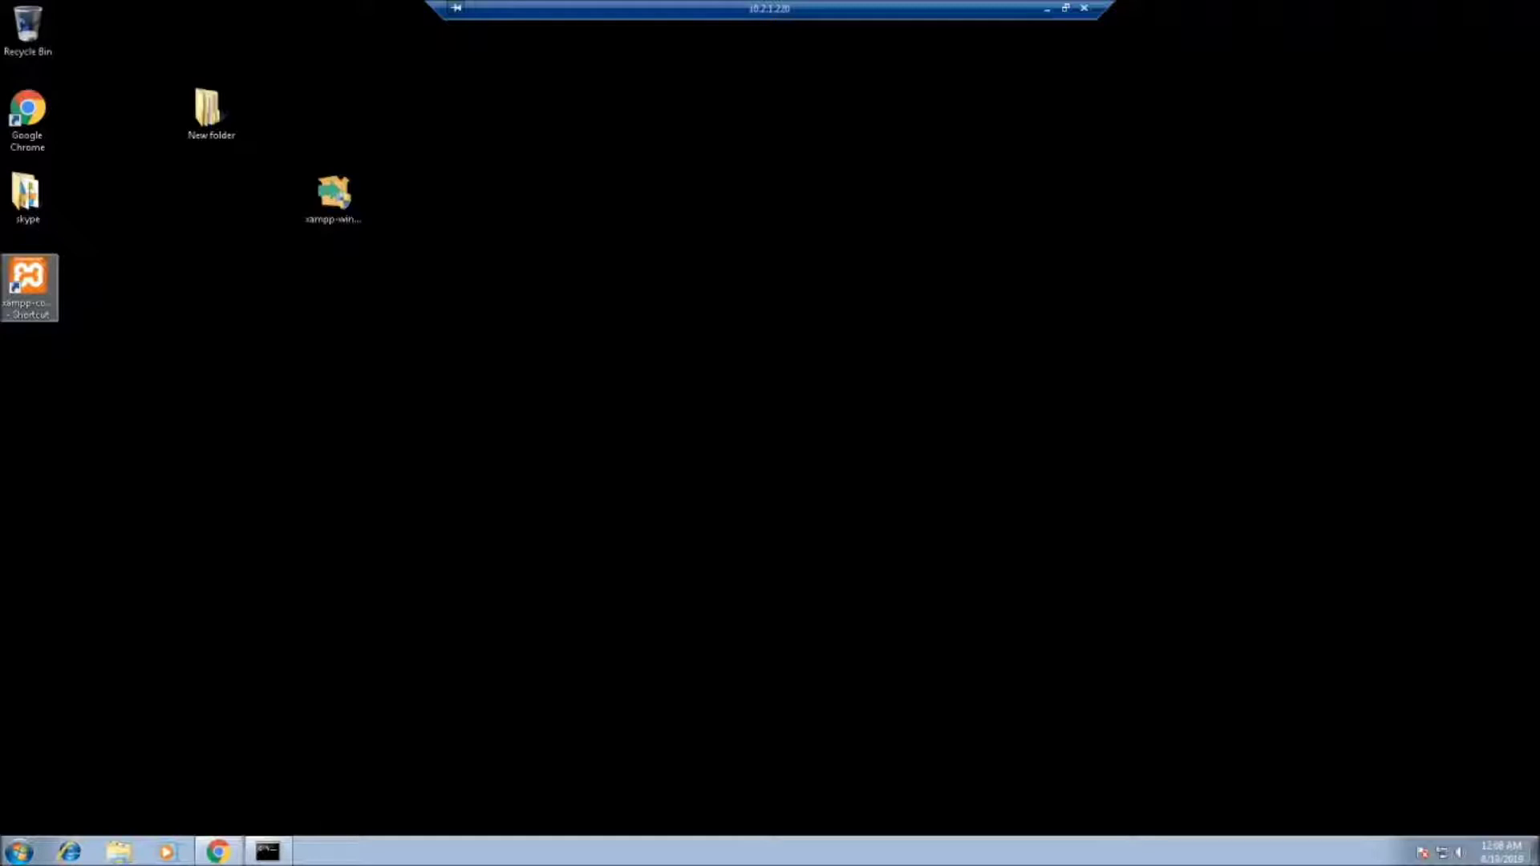
Launch the XAMPP Control Panel from its desktop shortcut in English, and start the Apache and MySQL modules.
key("Return")
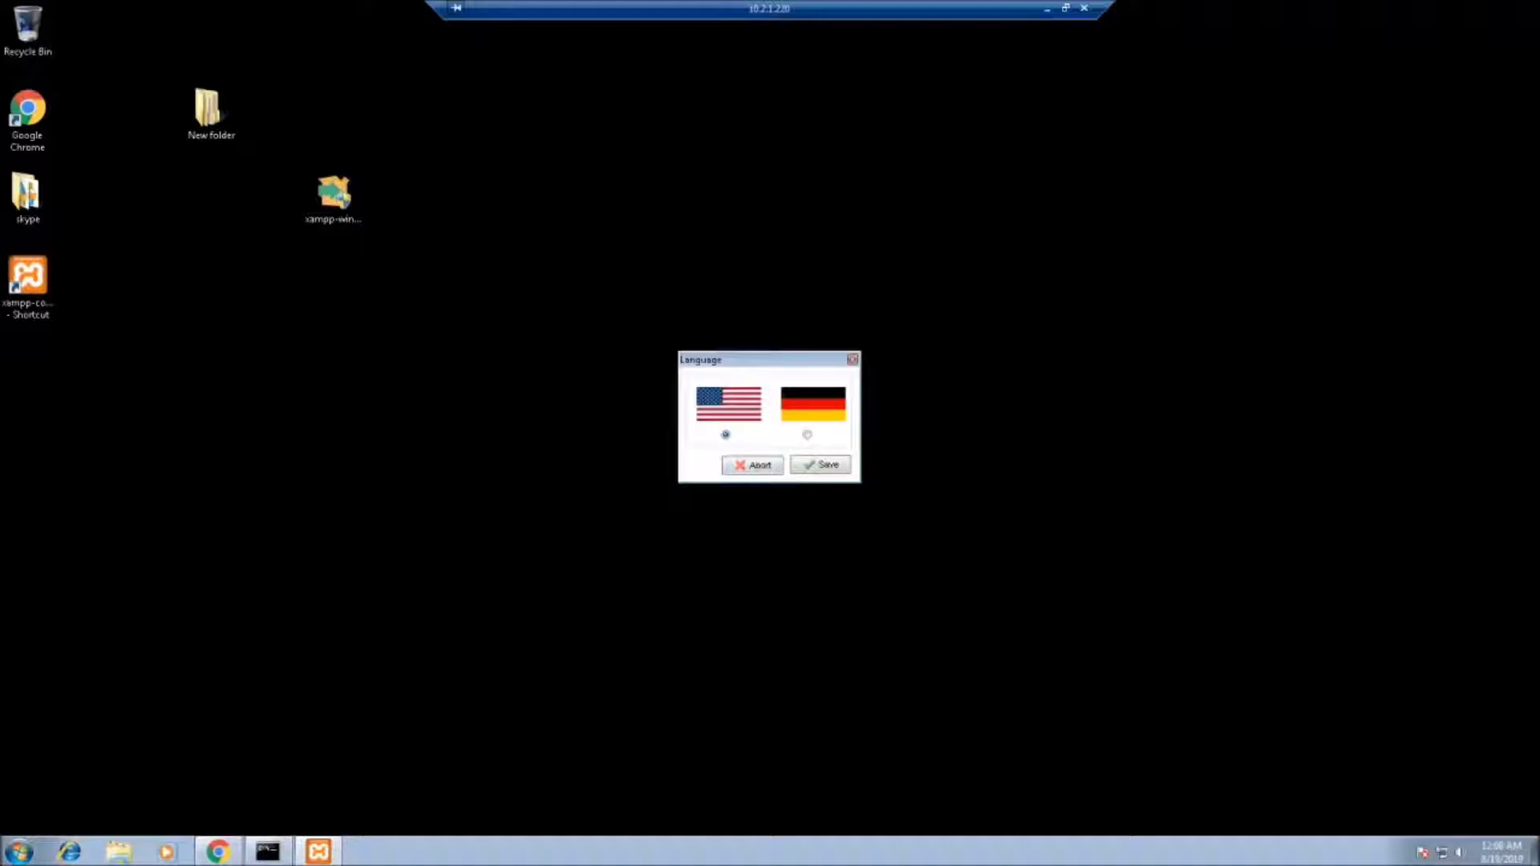
key("Return")
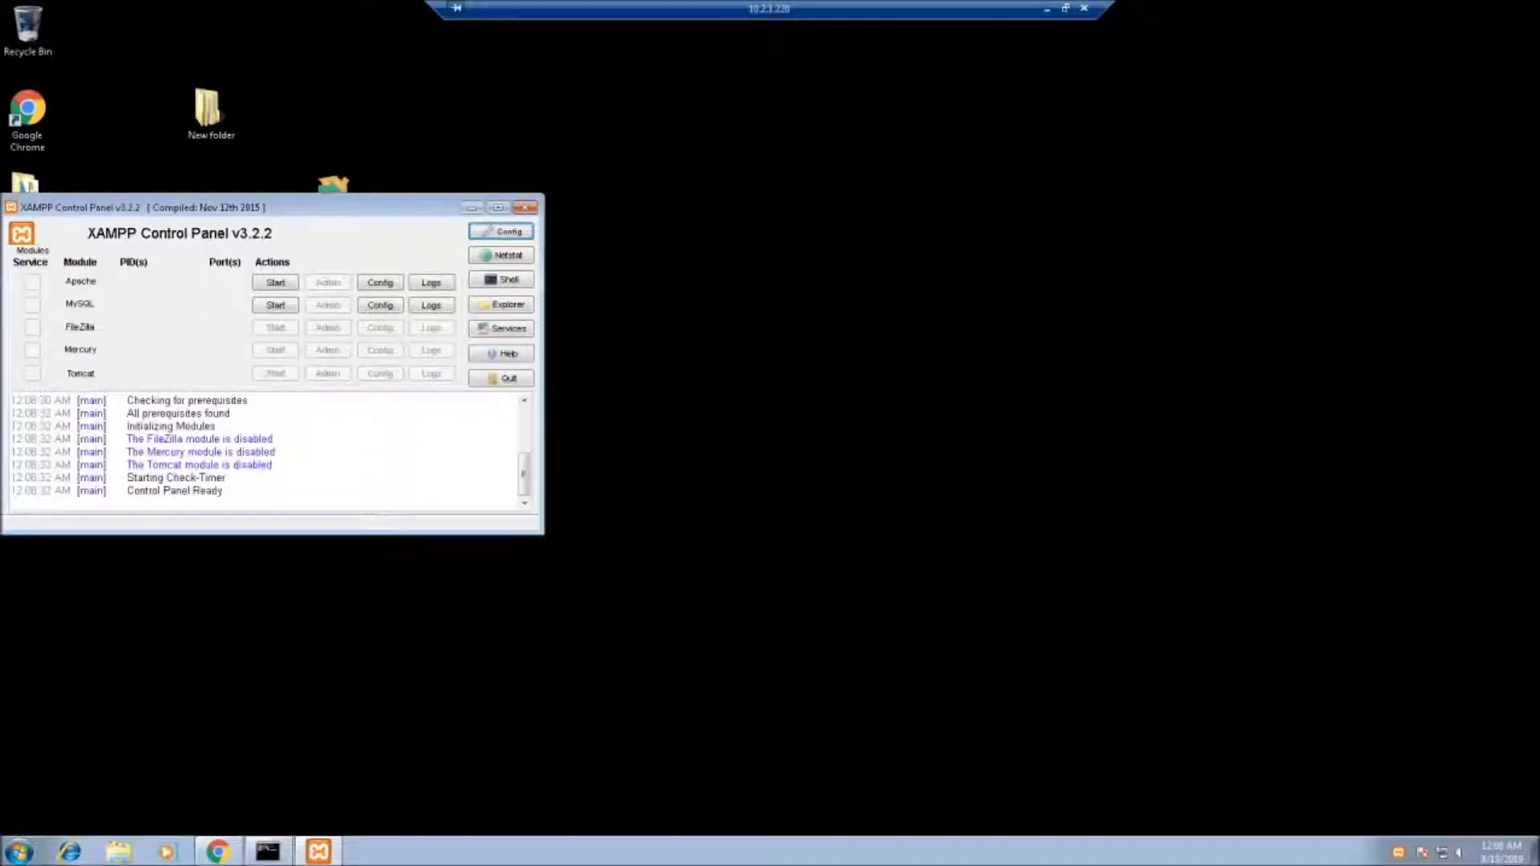
left_click_drag(361, 207, 663, 216)
left_click(579, 292)
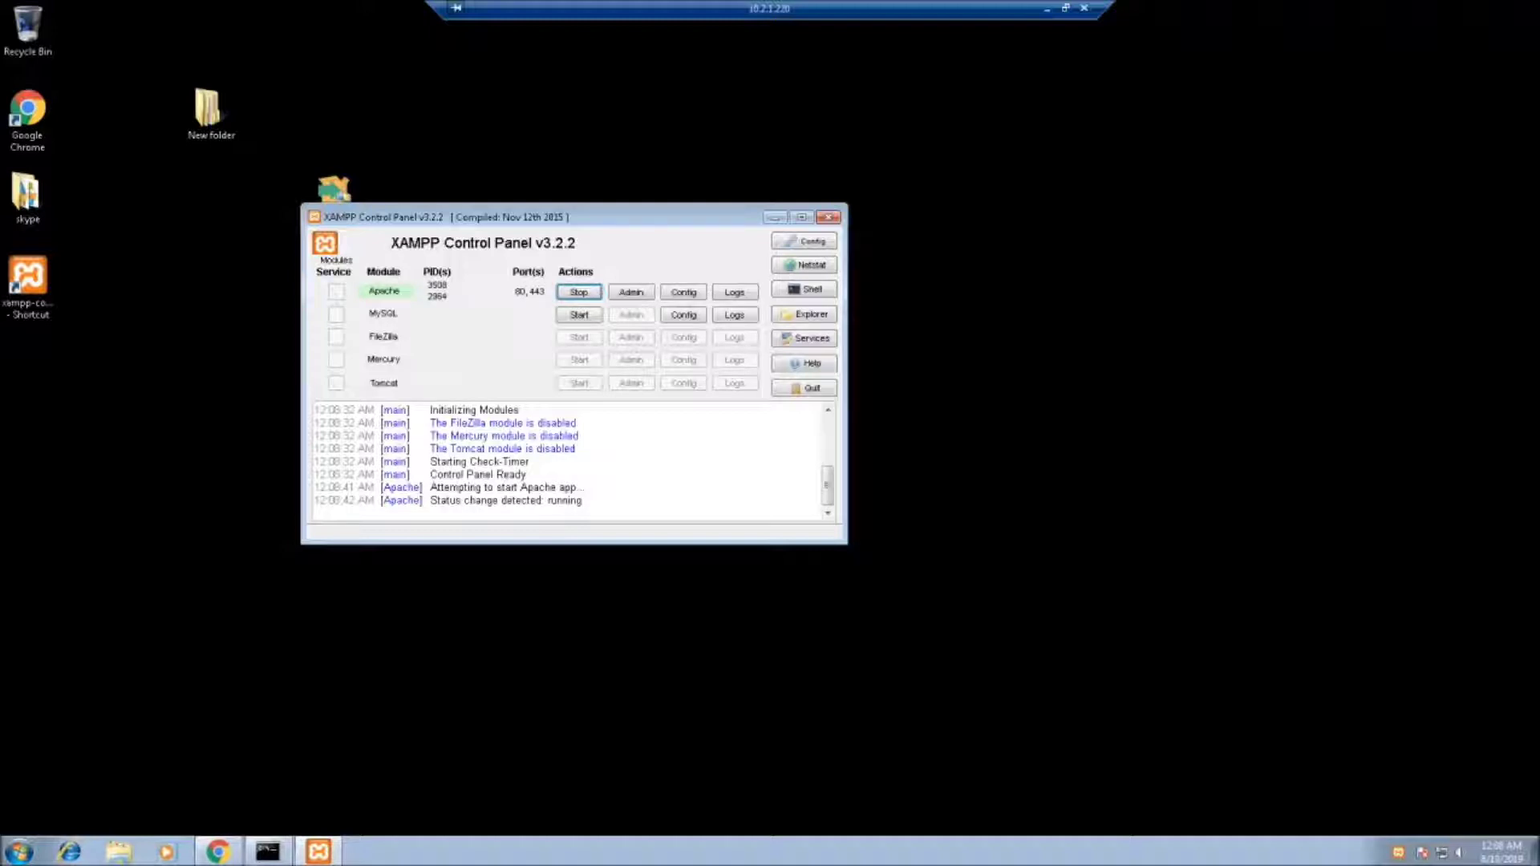
left_click(579, 314)
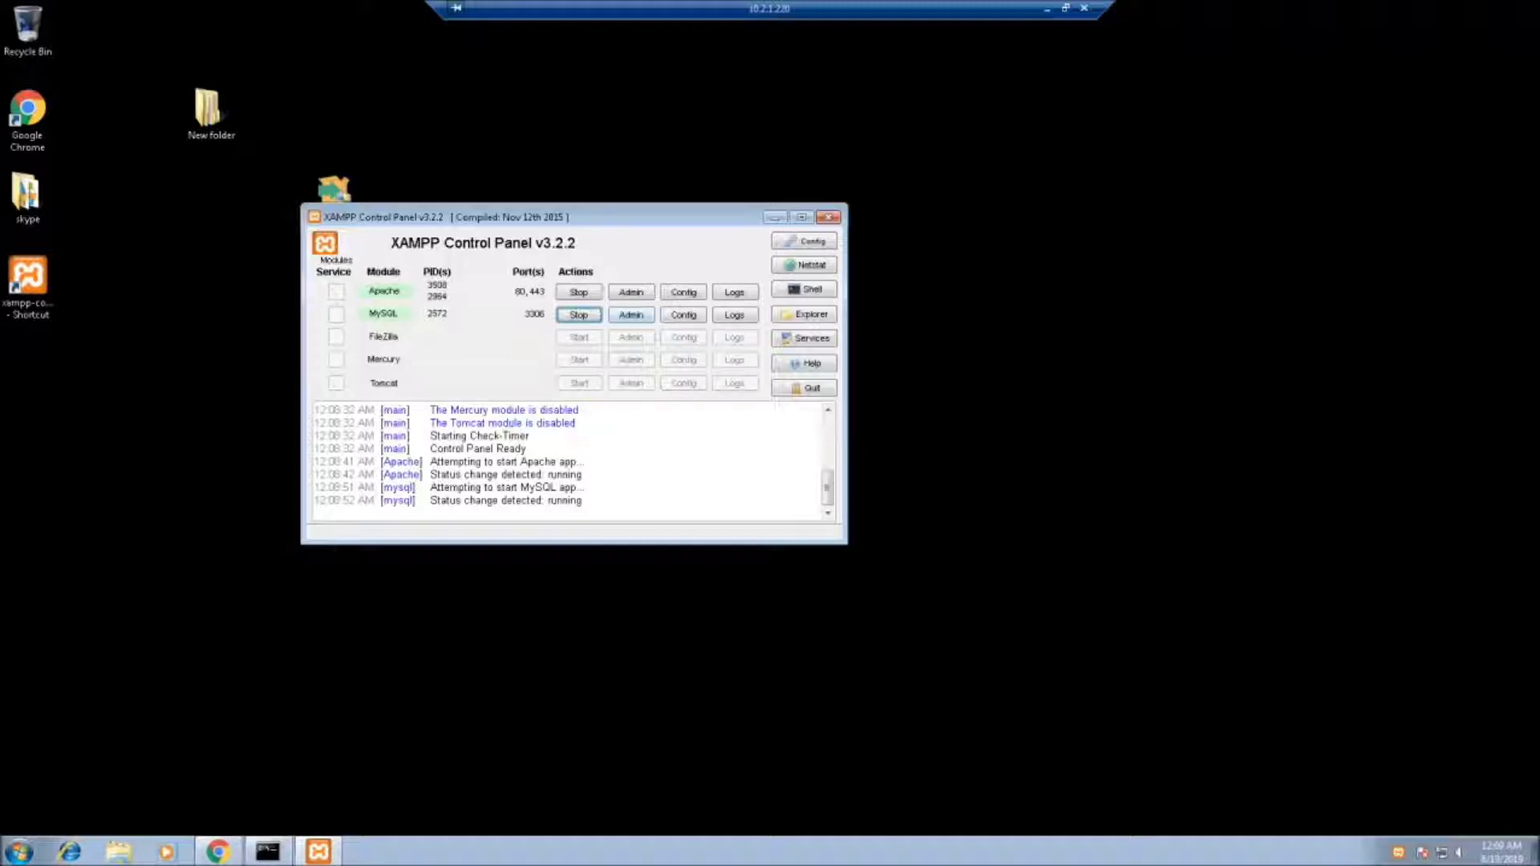
Stop Apache and search its httpd.conf configuration file for the port number 80.
left_click(578, 292)
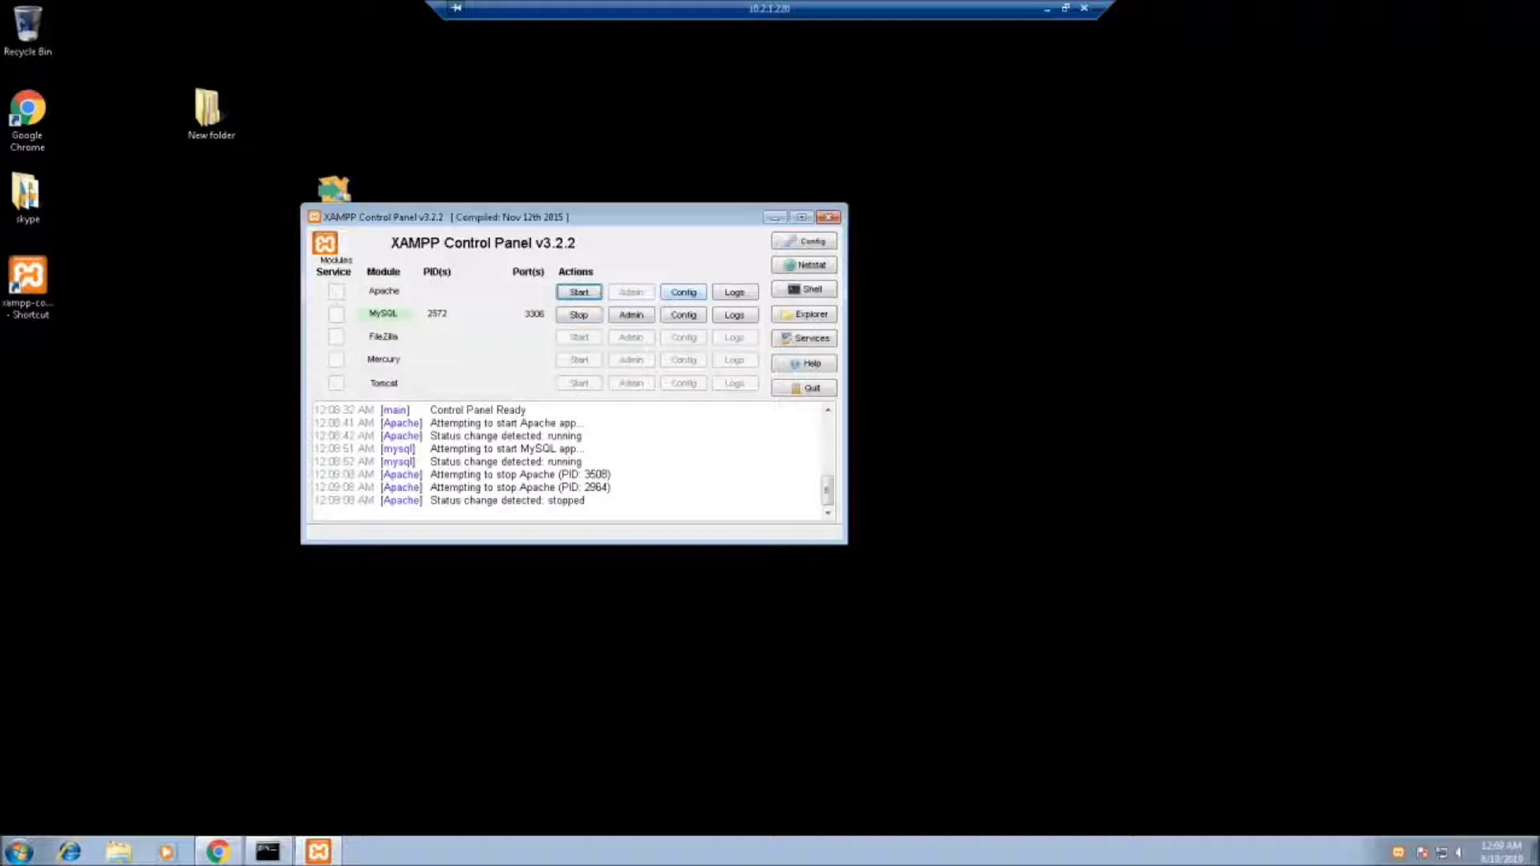
left_click(683, 292)
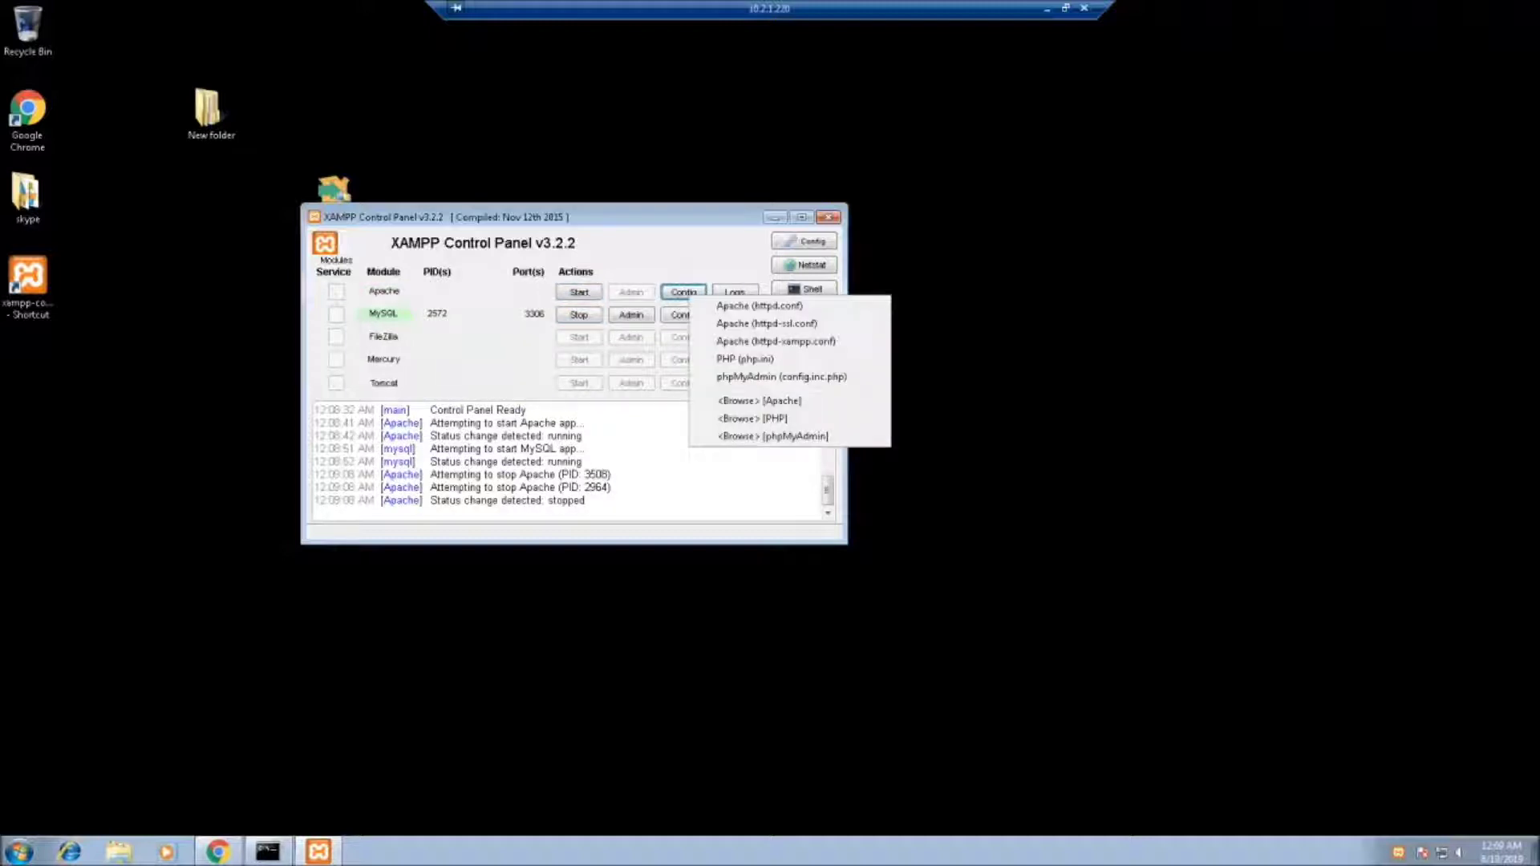
left_click(759, 305)
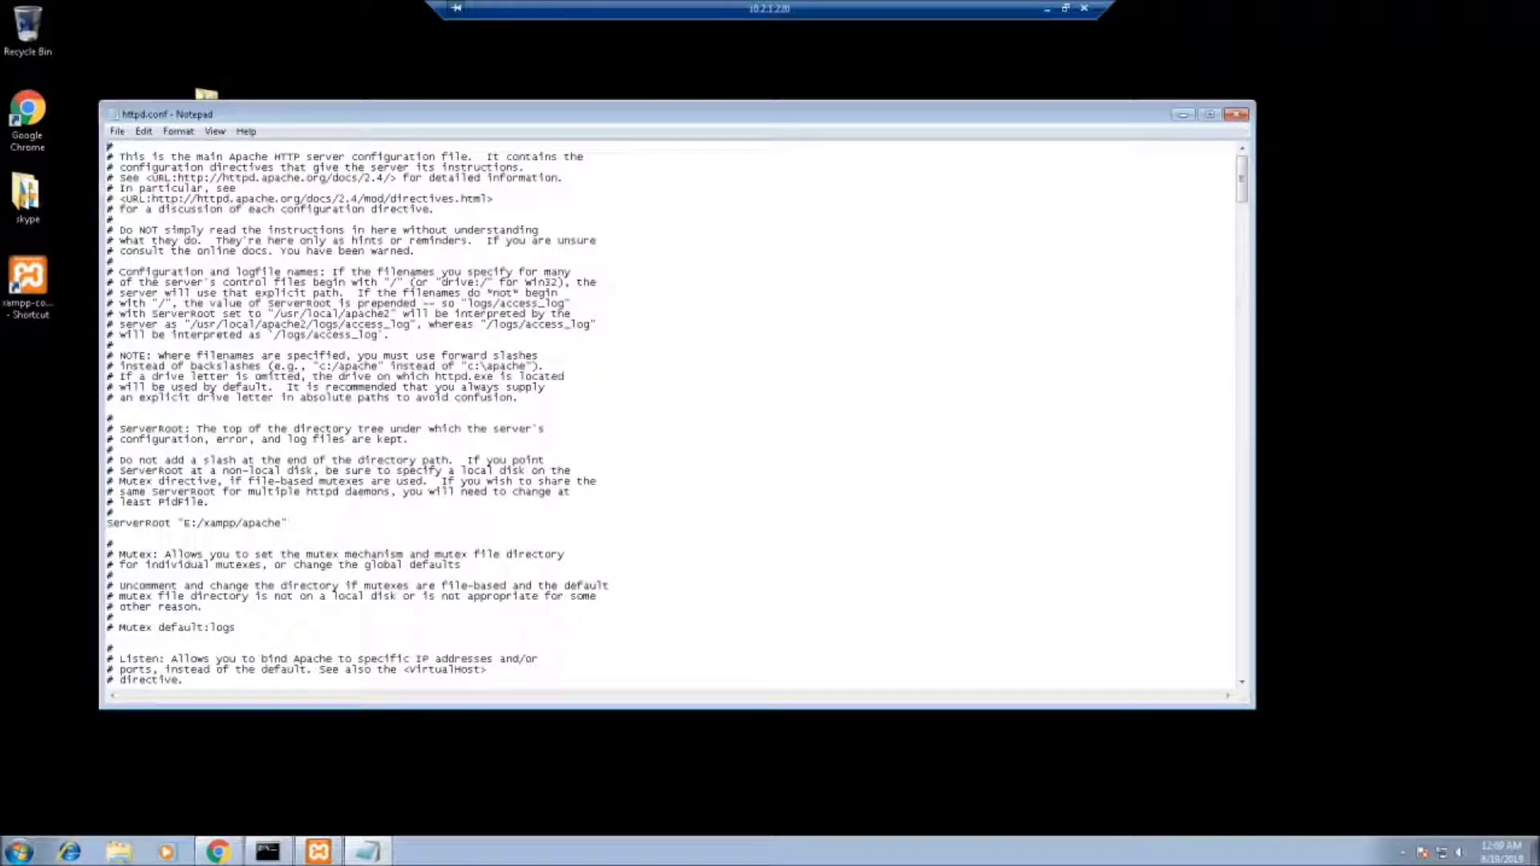
key("ctrl+f")
type("80")
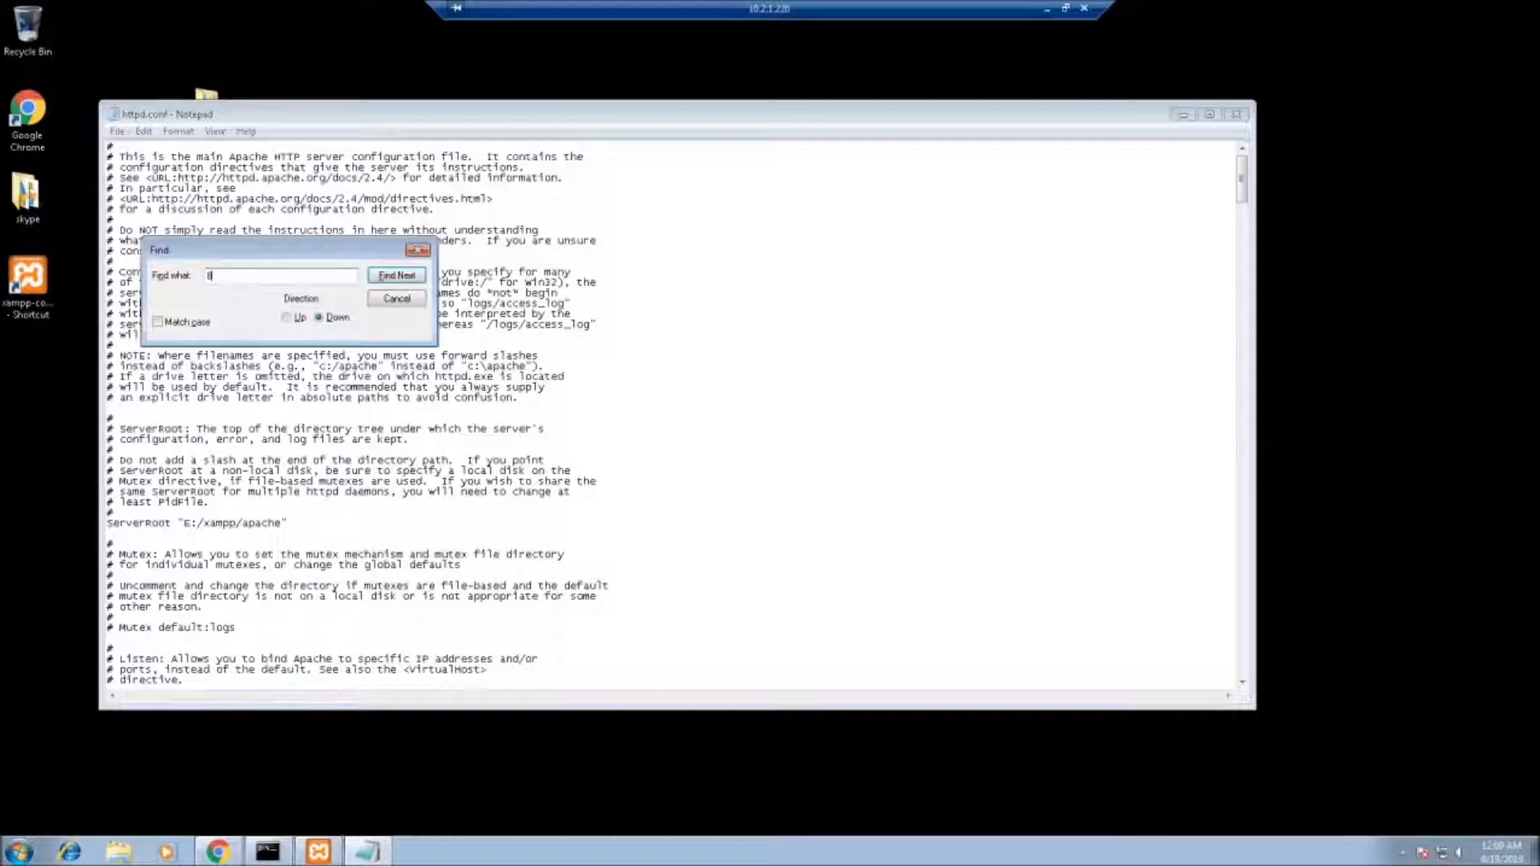
key("Return")
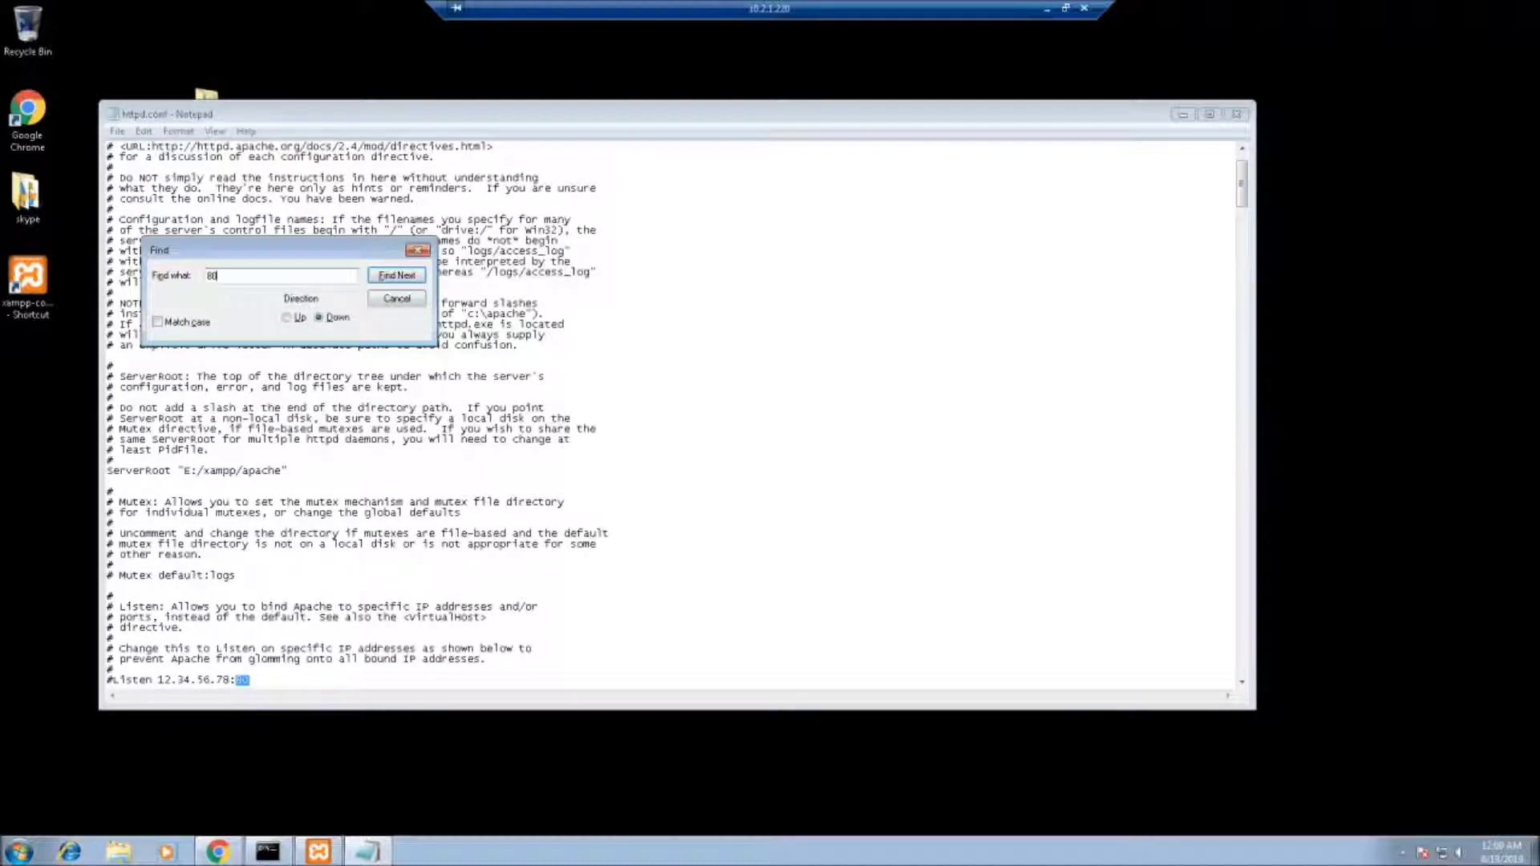
Close httpd.conf without editing it, and start Apache again before minimizing the XAMPP Control Panel.
left_click(113, 670)
left_click(396, 299)
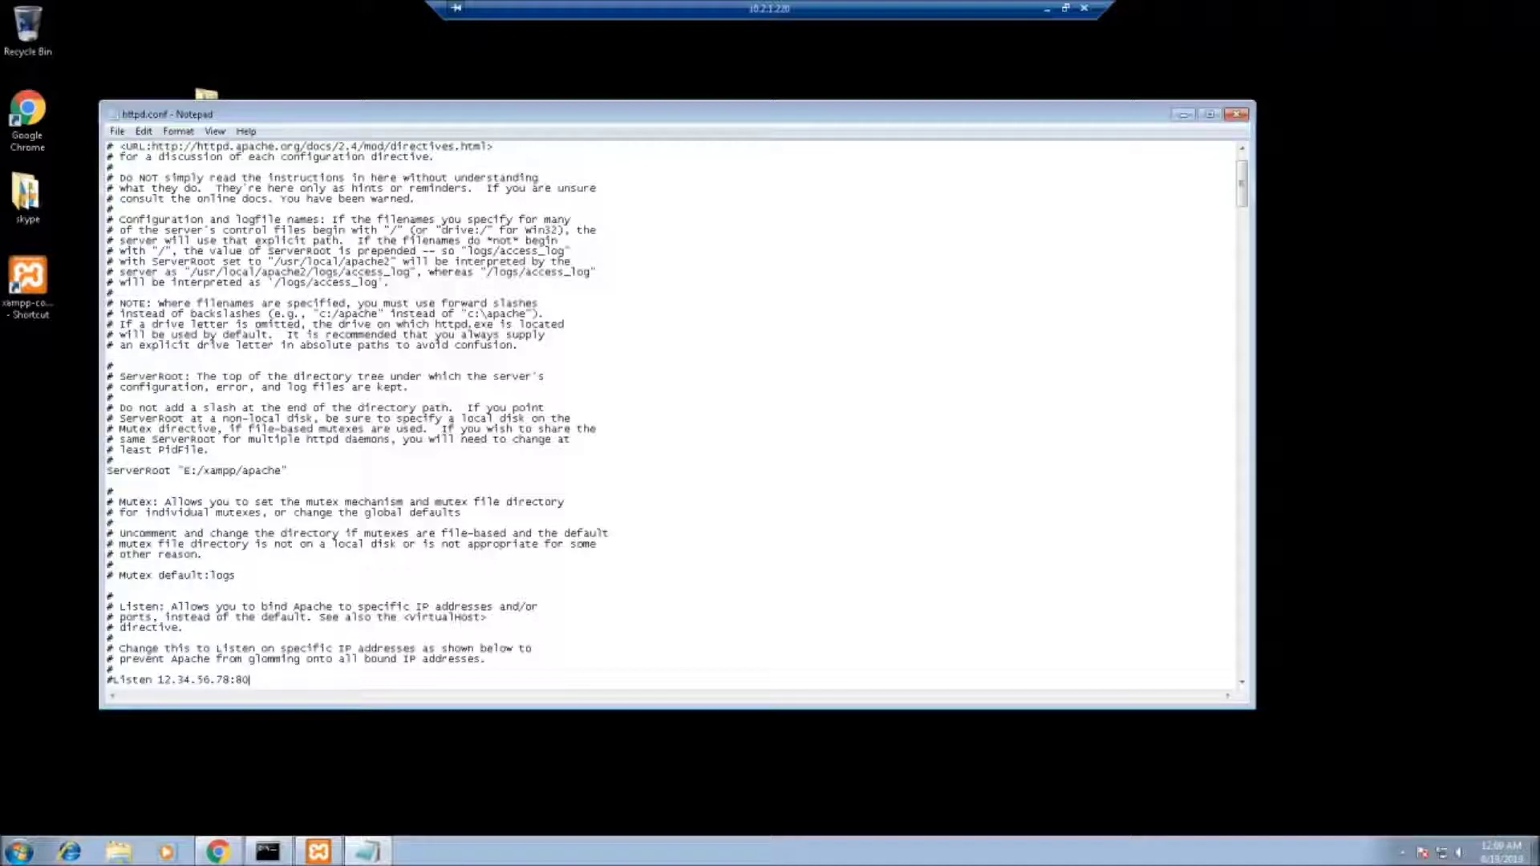
left_click(1236, 114)
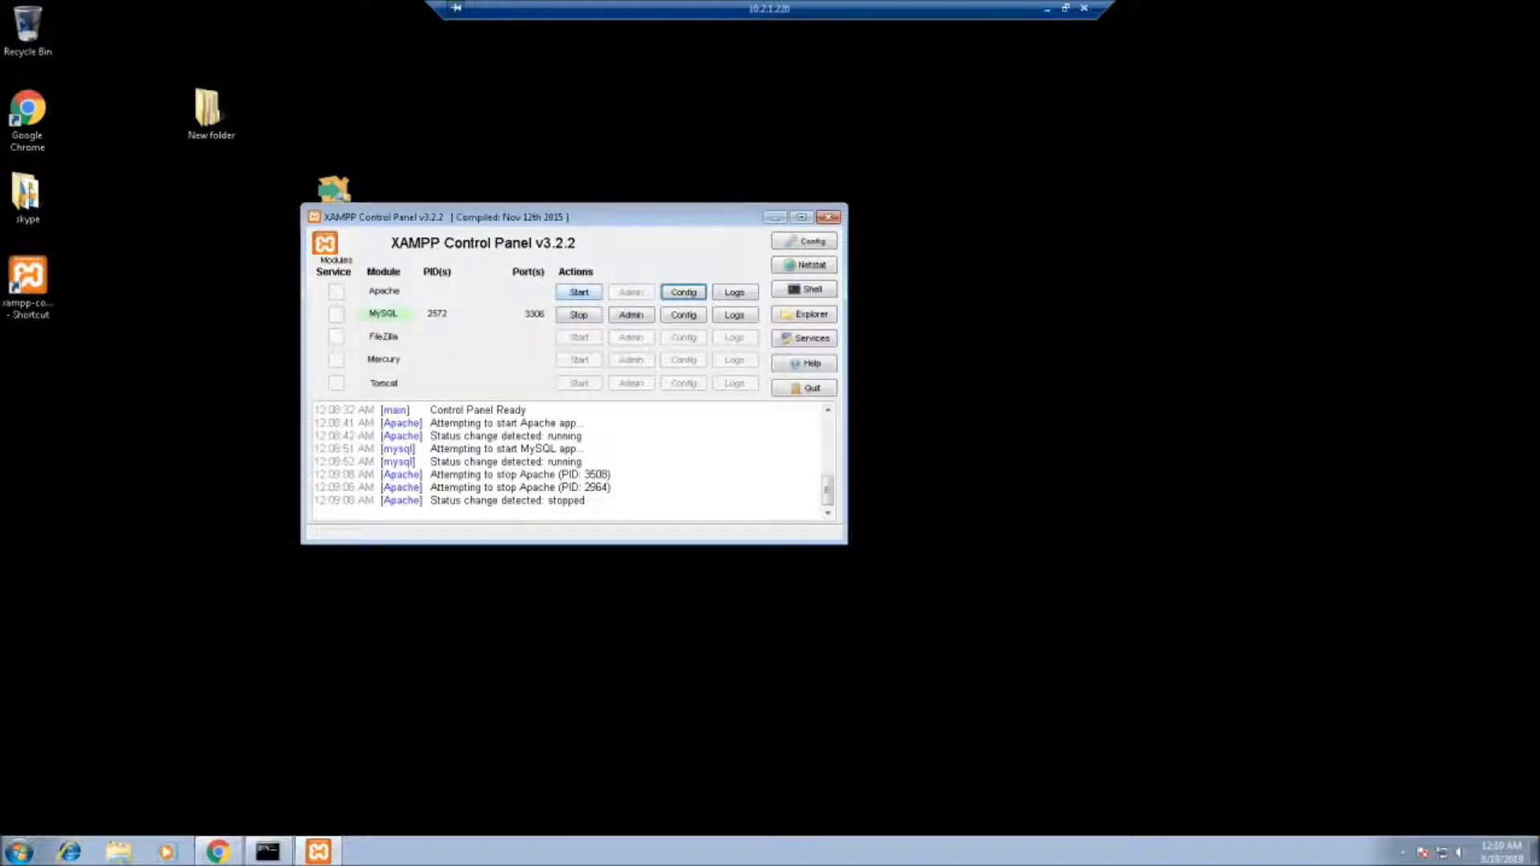
left_click(578, 292)
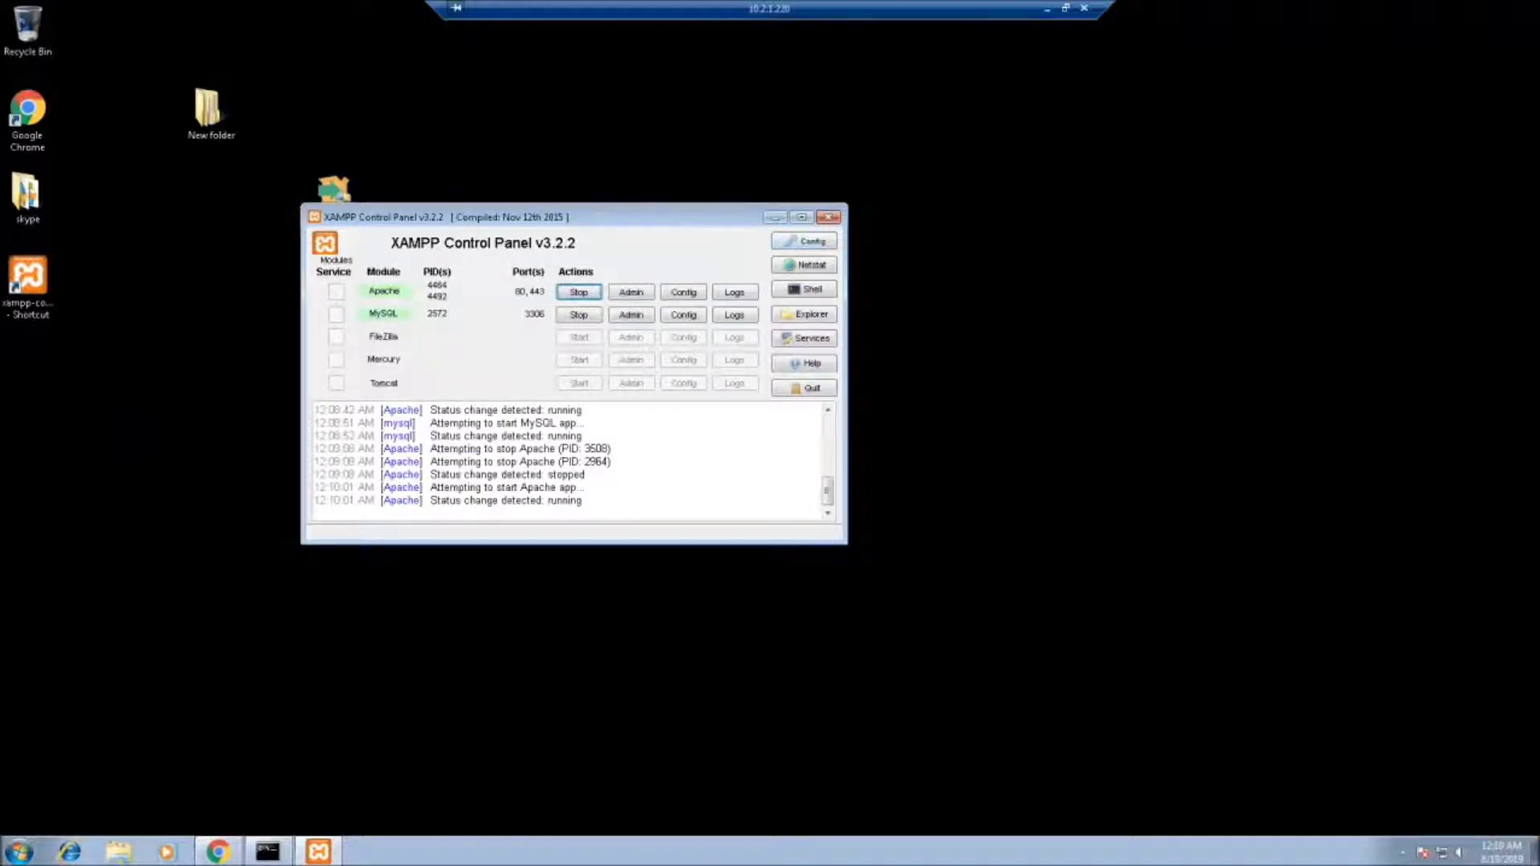
left_click(774, 216)
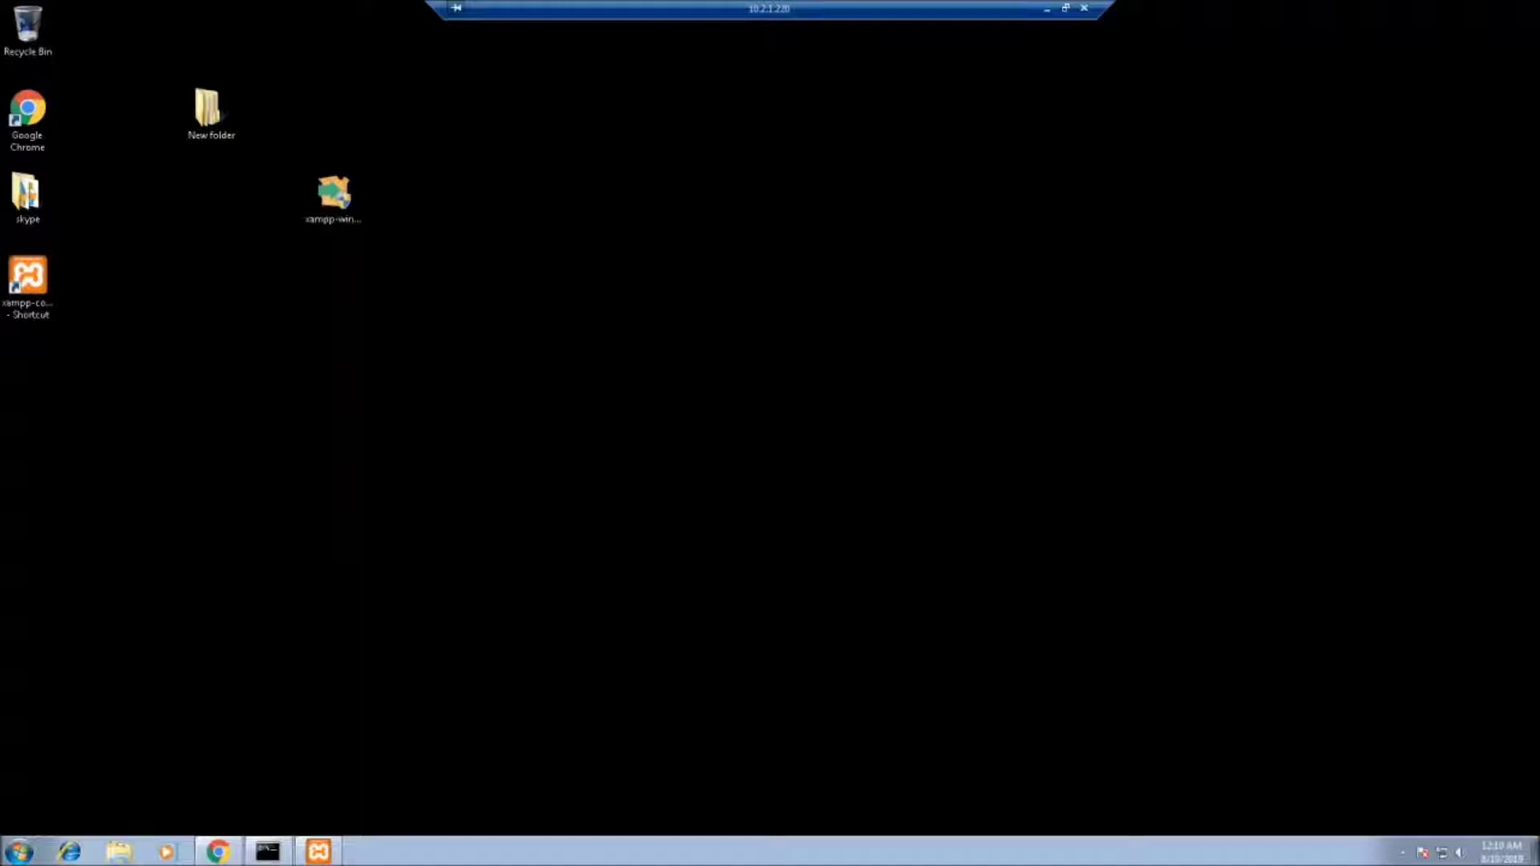
Switch to Chrome and close the SourceForge and Google search tabs, leaving only a new blank tab.
left_click(217, 851)
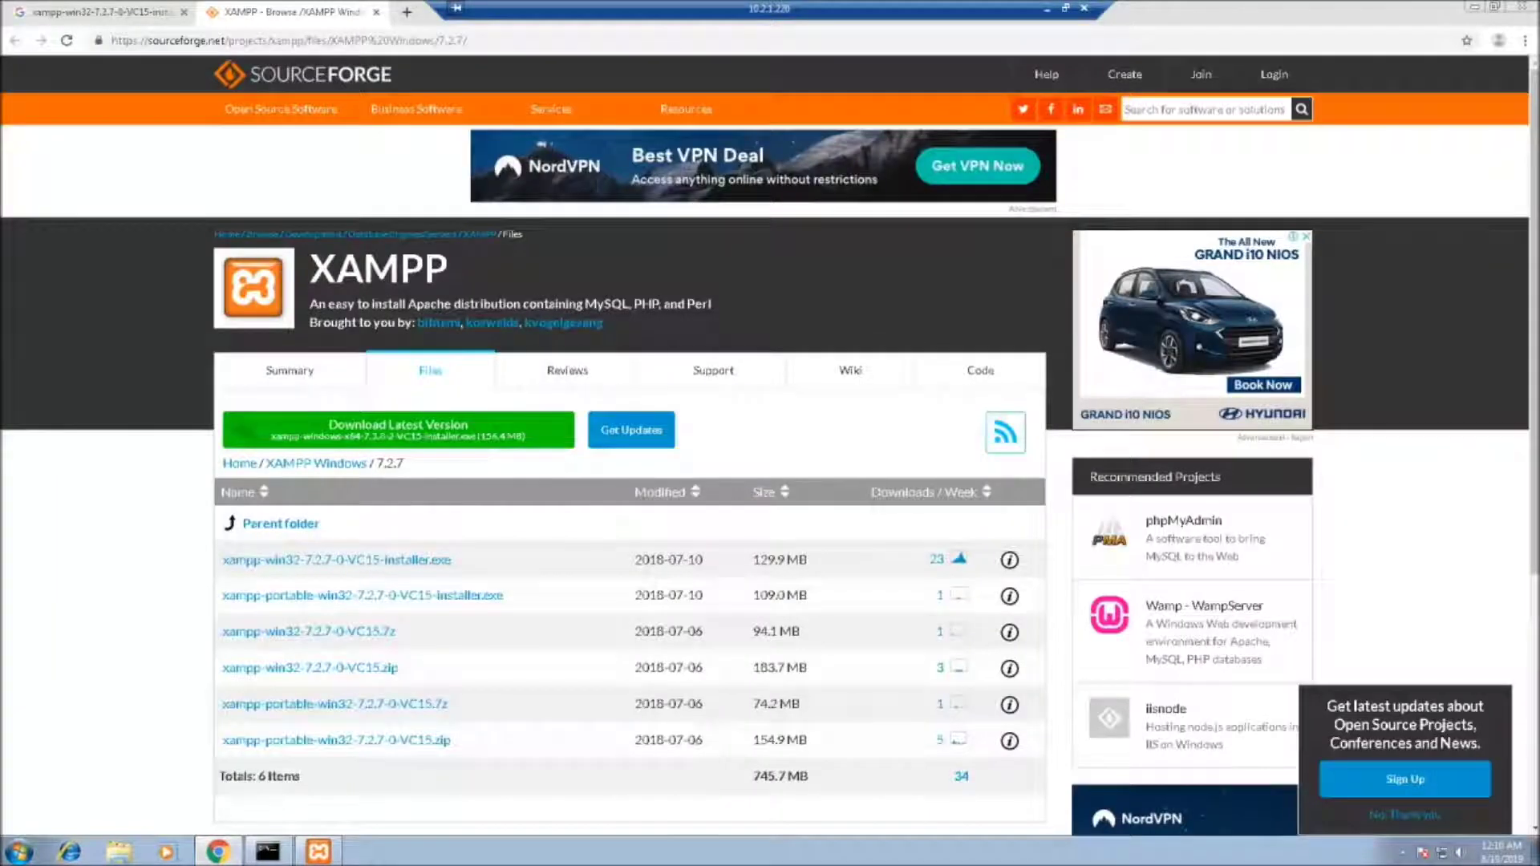
left_click(376, 12)
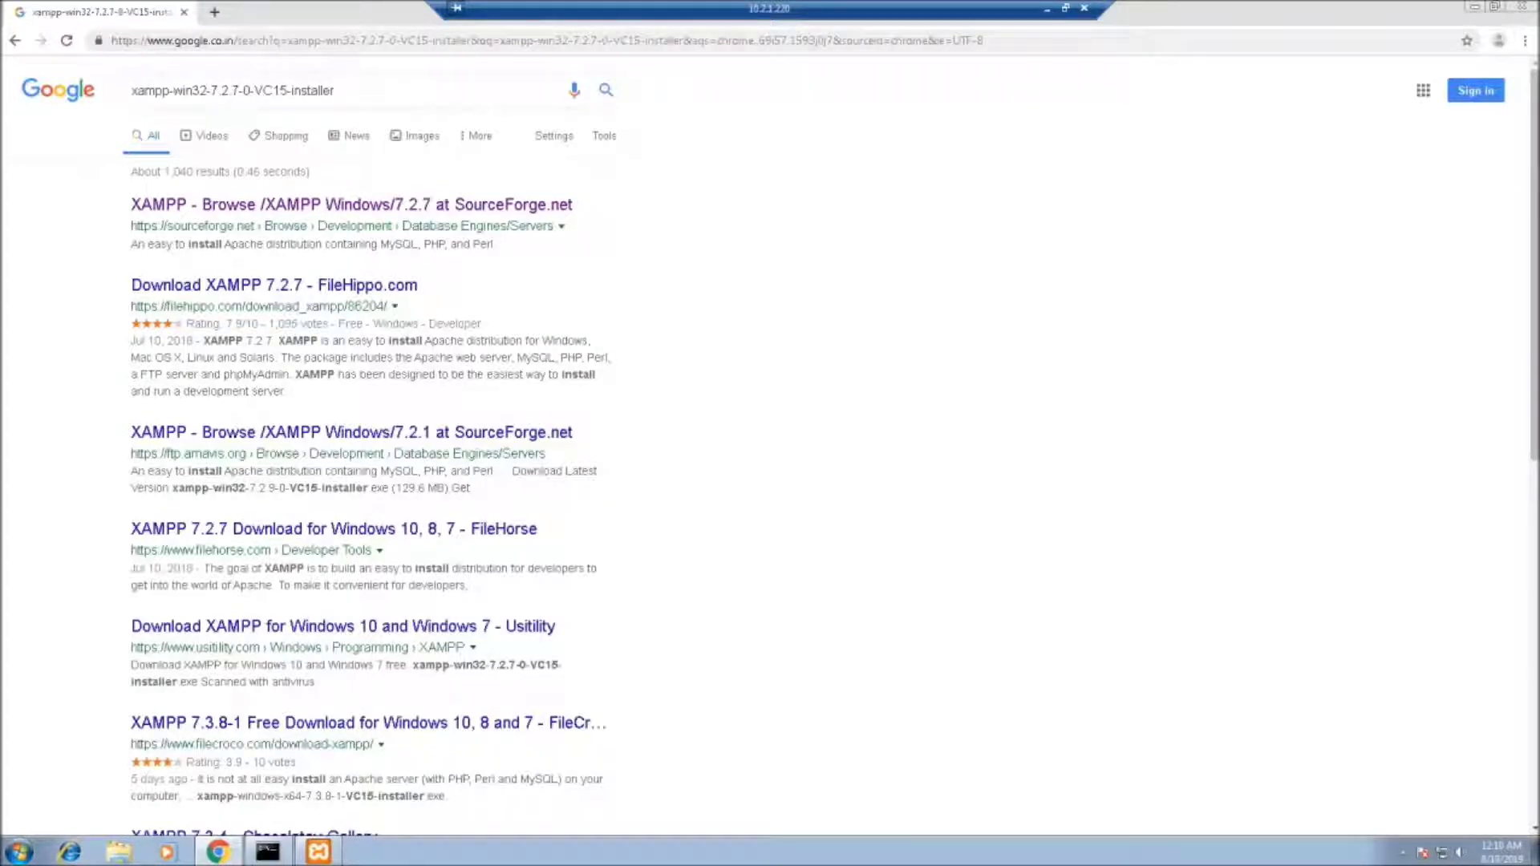
left_click(1143, 40)
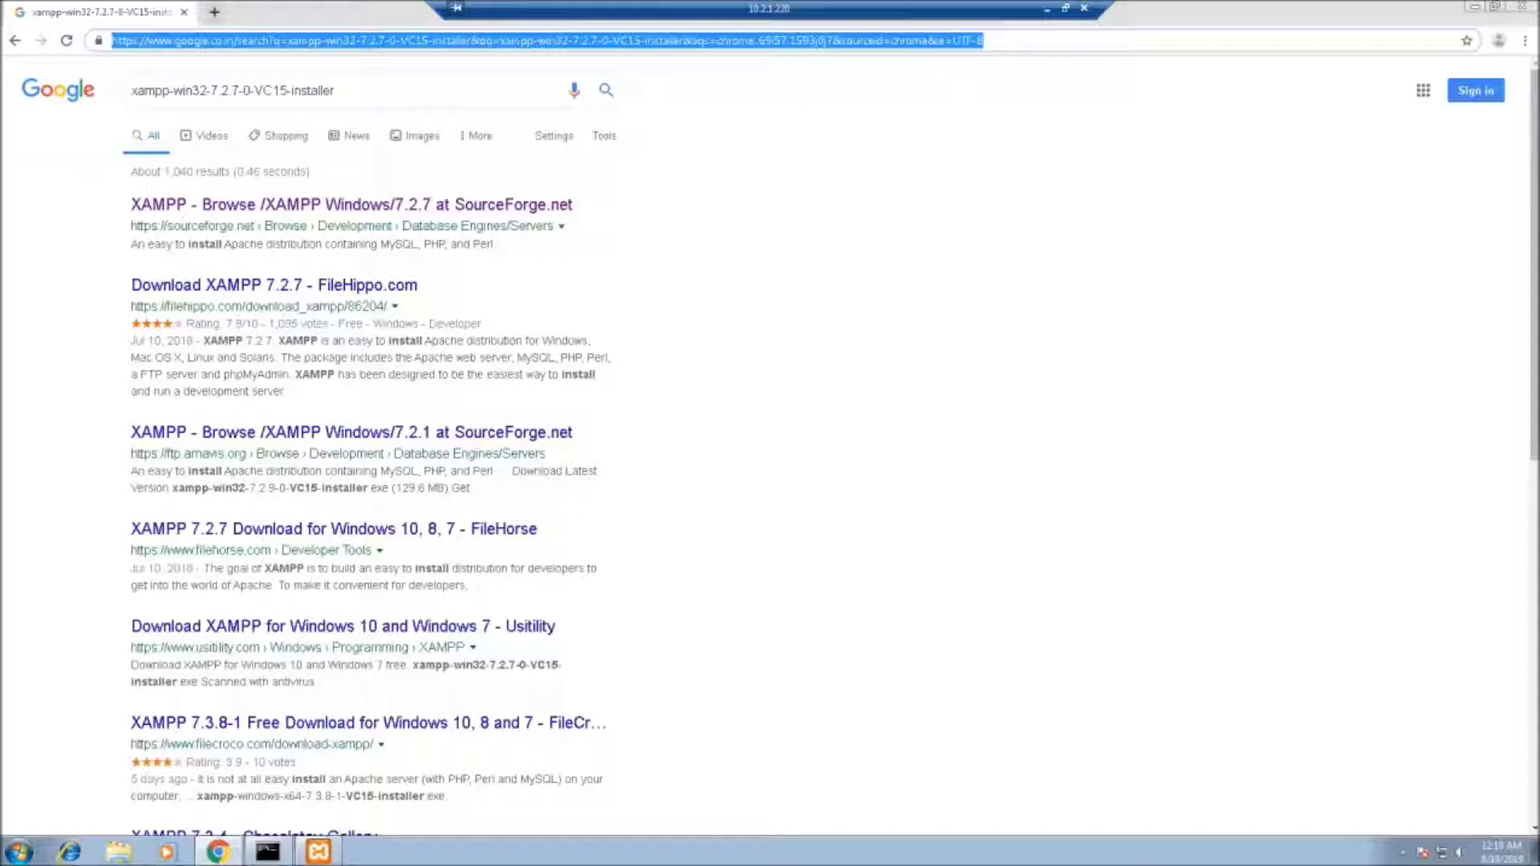
left_click(214, 12)
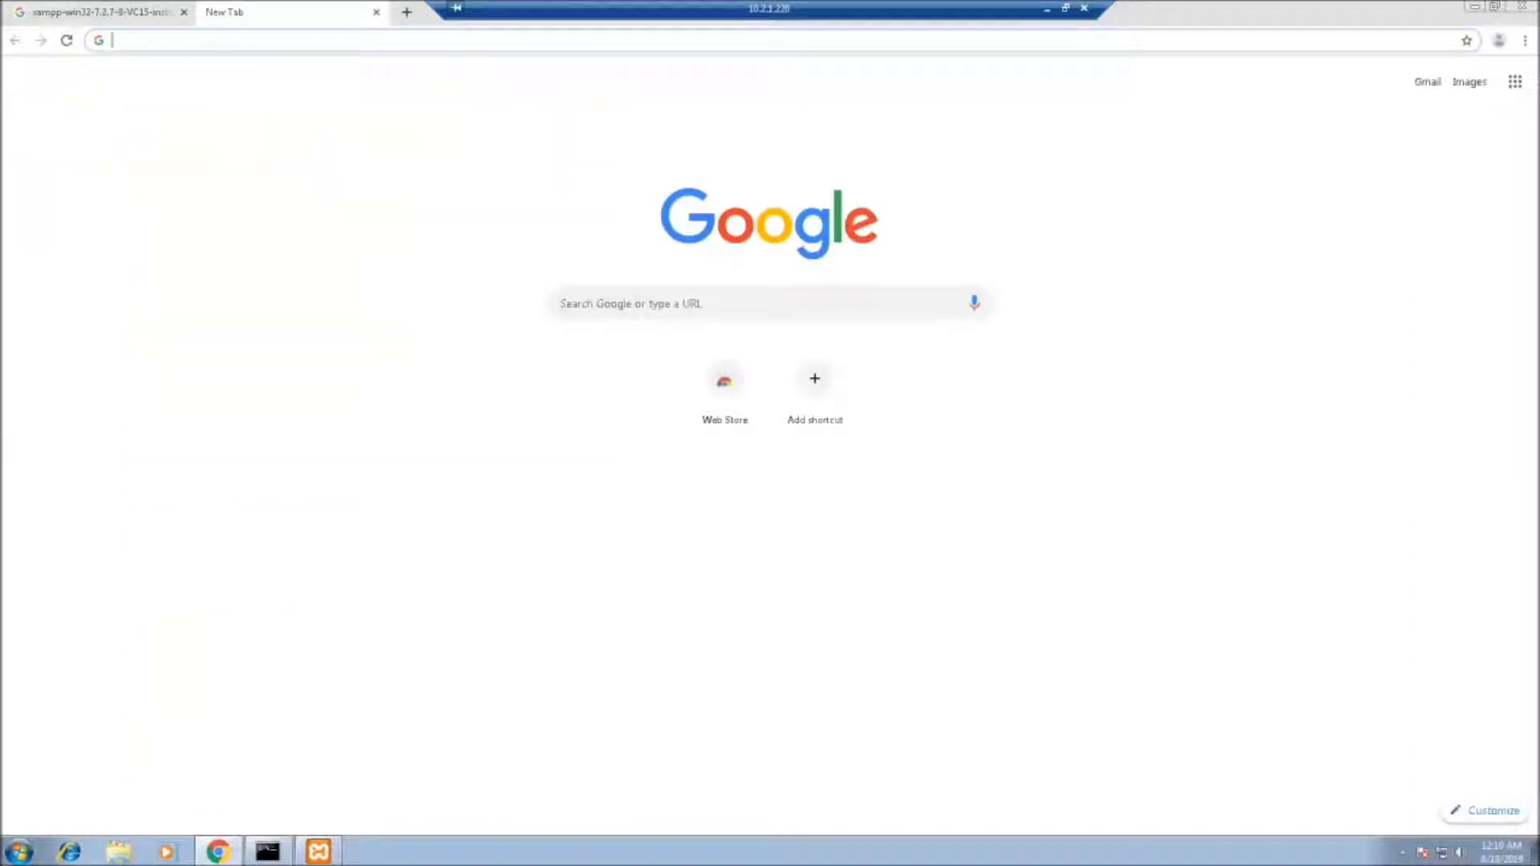
left_click(184, 12)
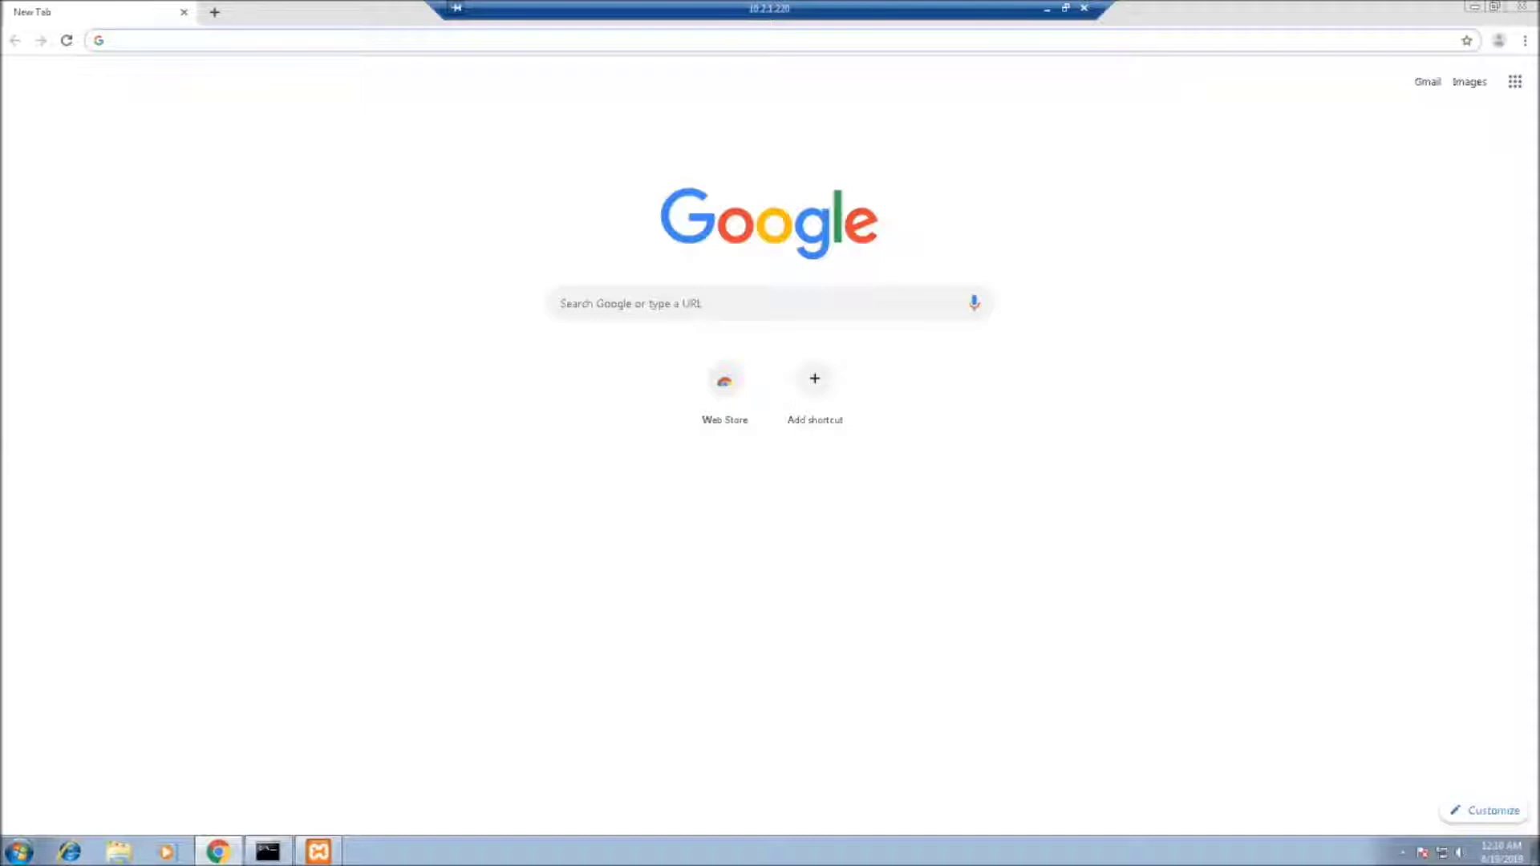
Load localhost in the browser to open the XAMPP dashboard.
type("loca")
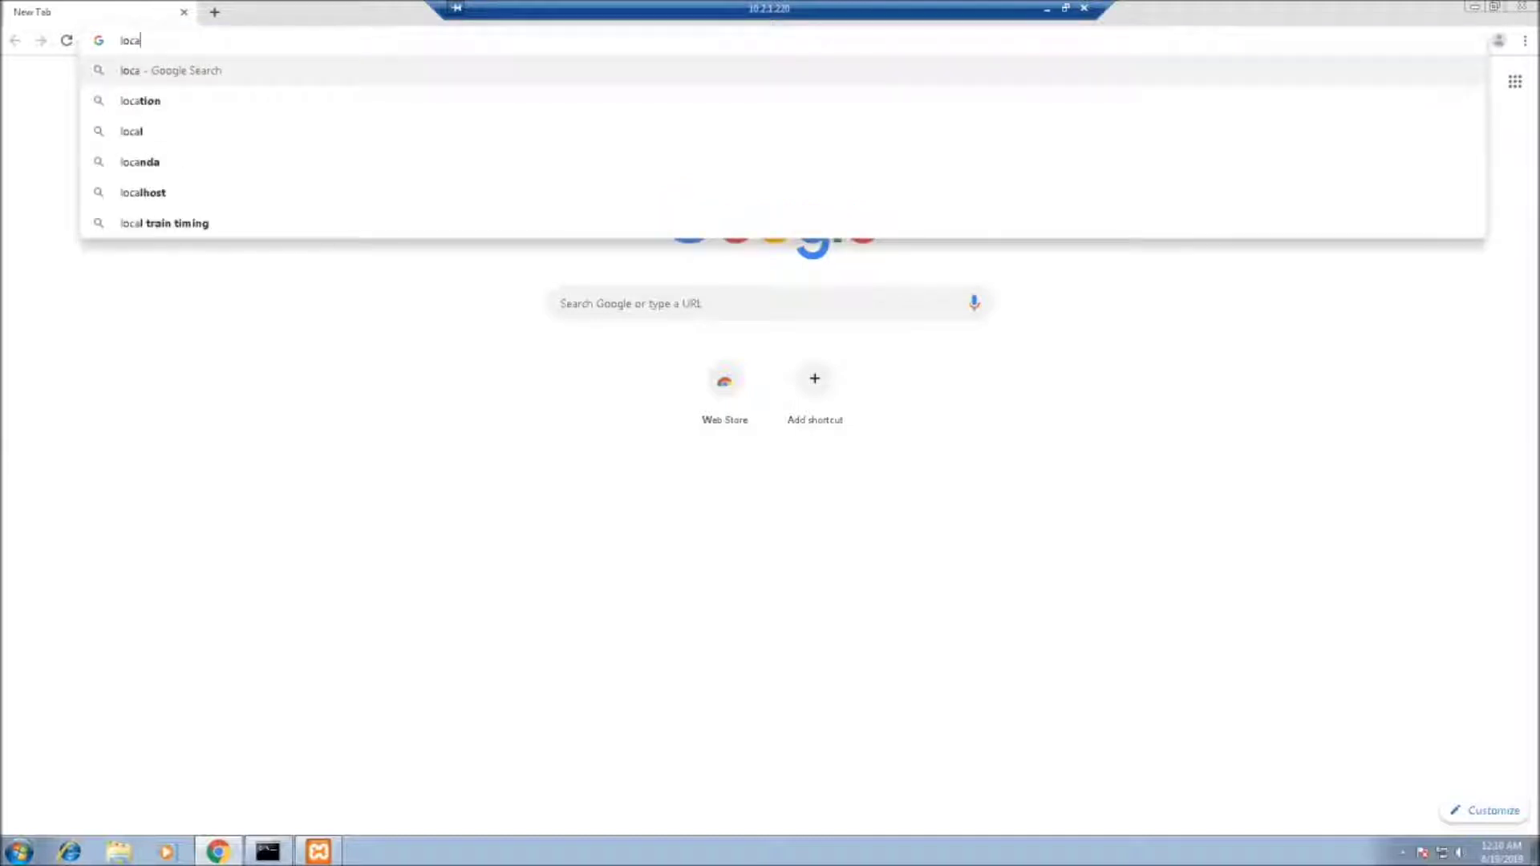
type("lhost")
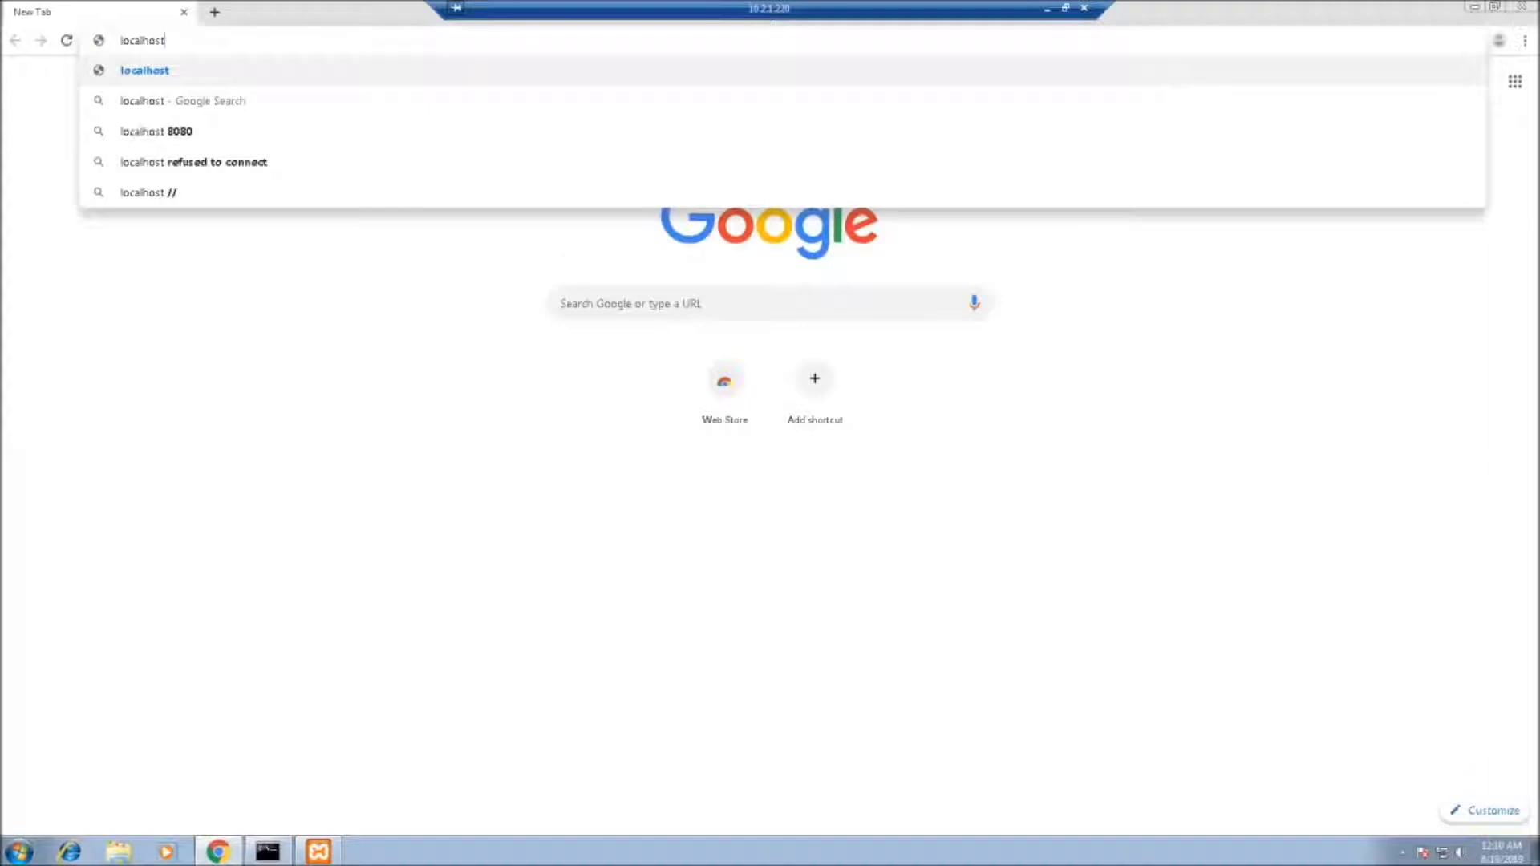
key("Return")
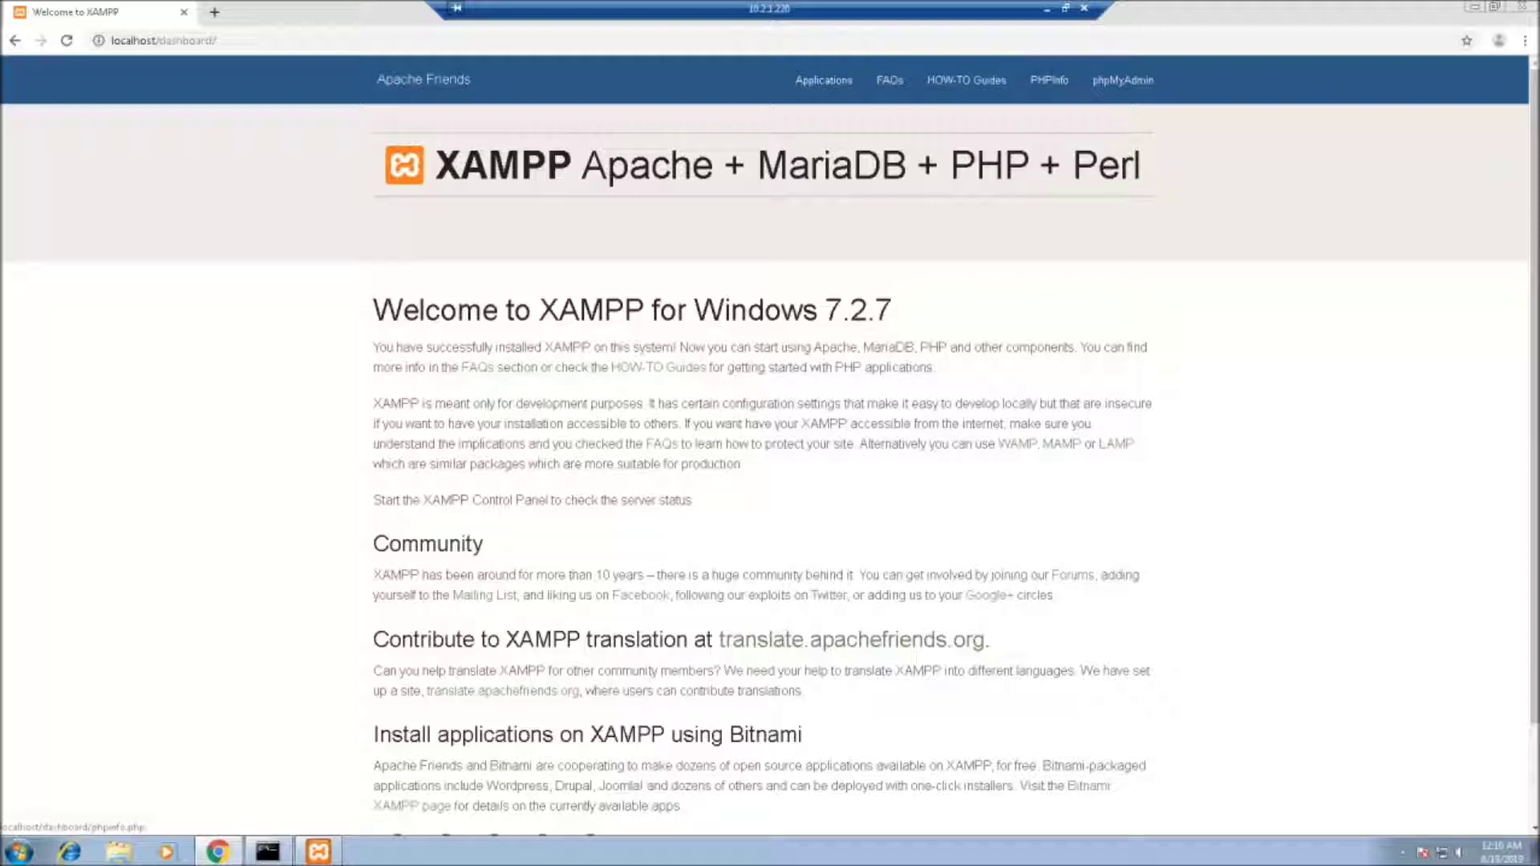
Open the dashboard's PHPInfo page and review the PHP version, Apache configuration and environment values.
left_click(1049, 80)
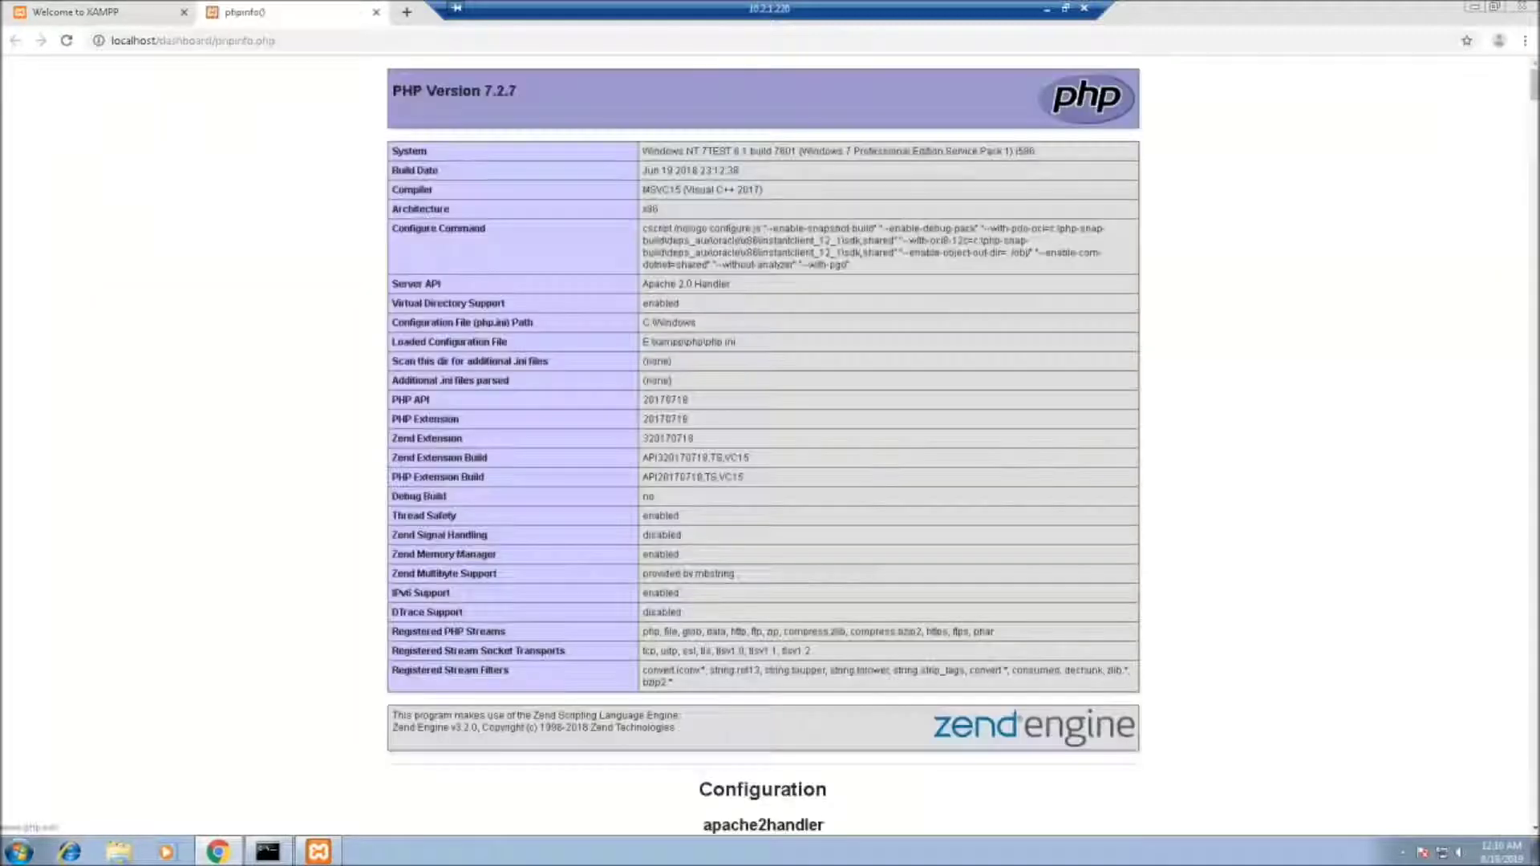
scroll(762, 441, "down", 2)
scroll(762, 441, "down", 7)
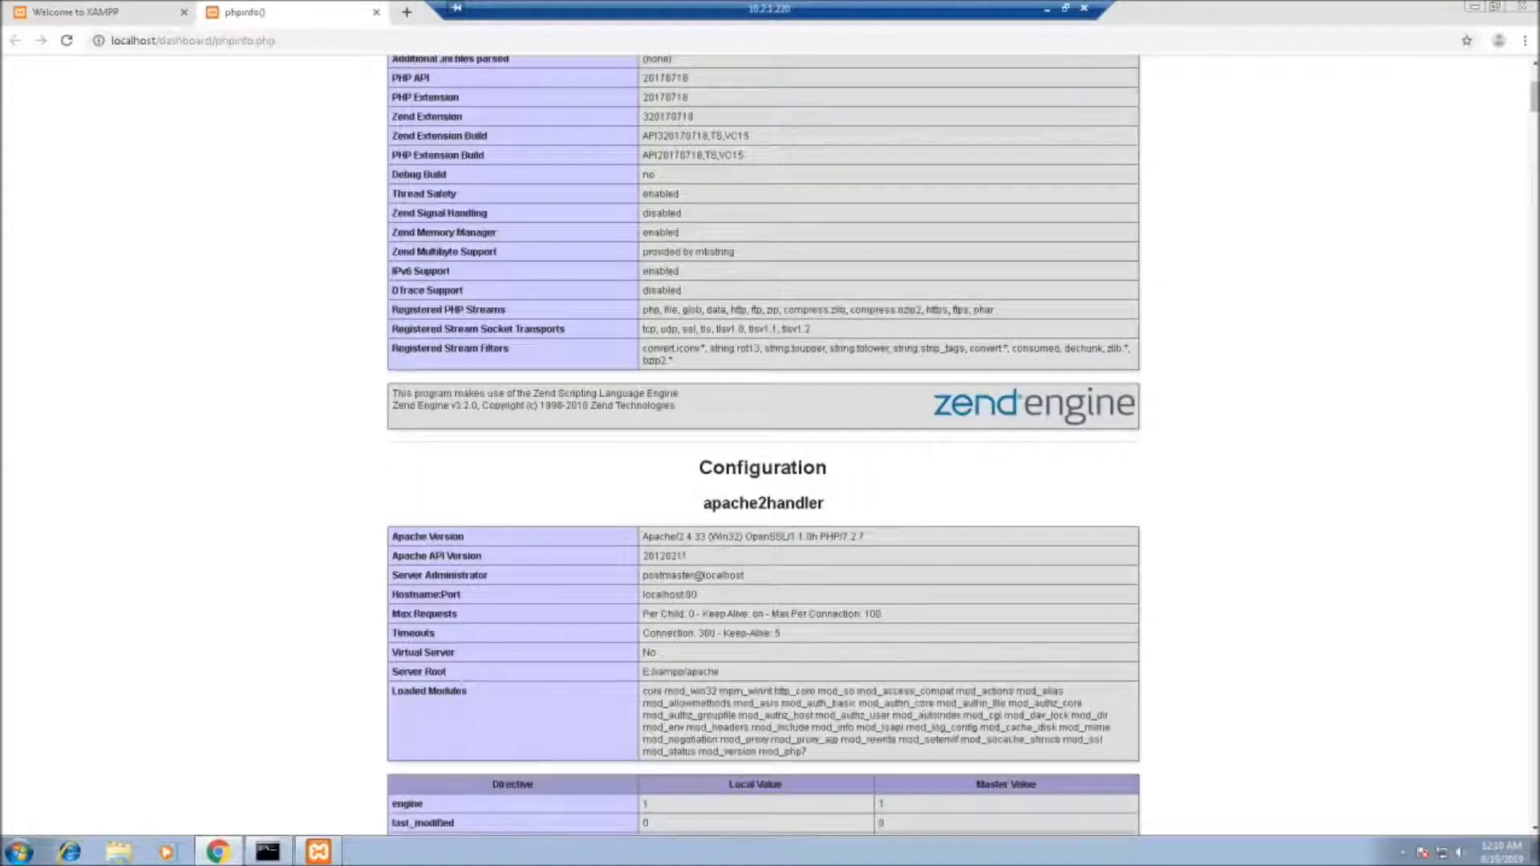
scroll(762, 441, "down", 10)
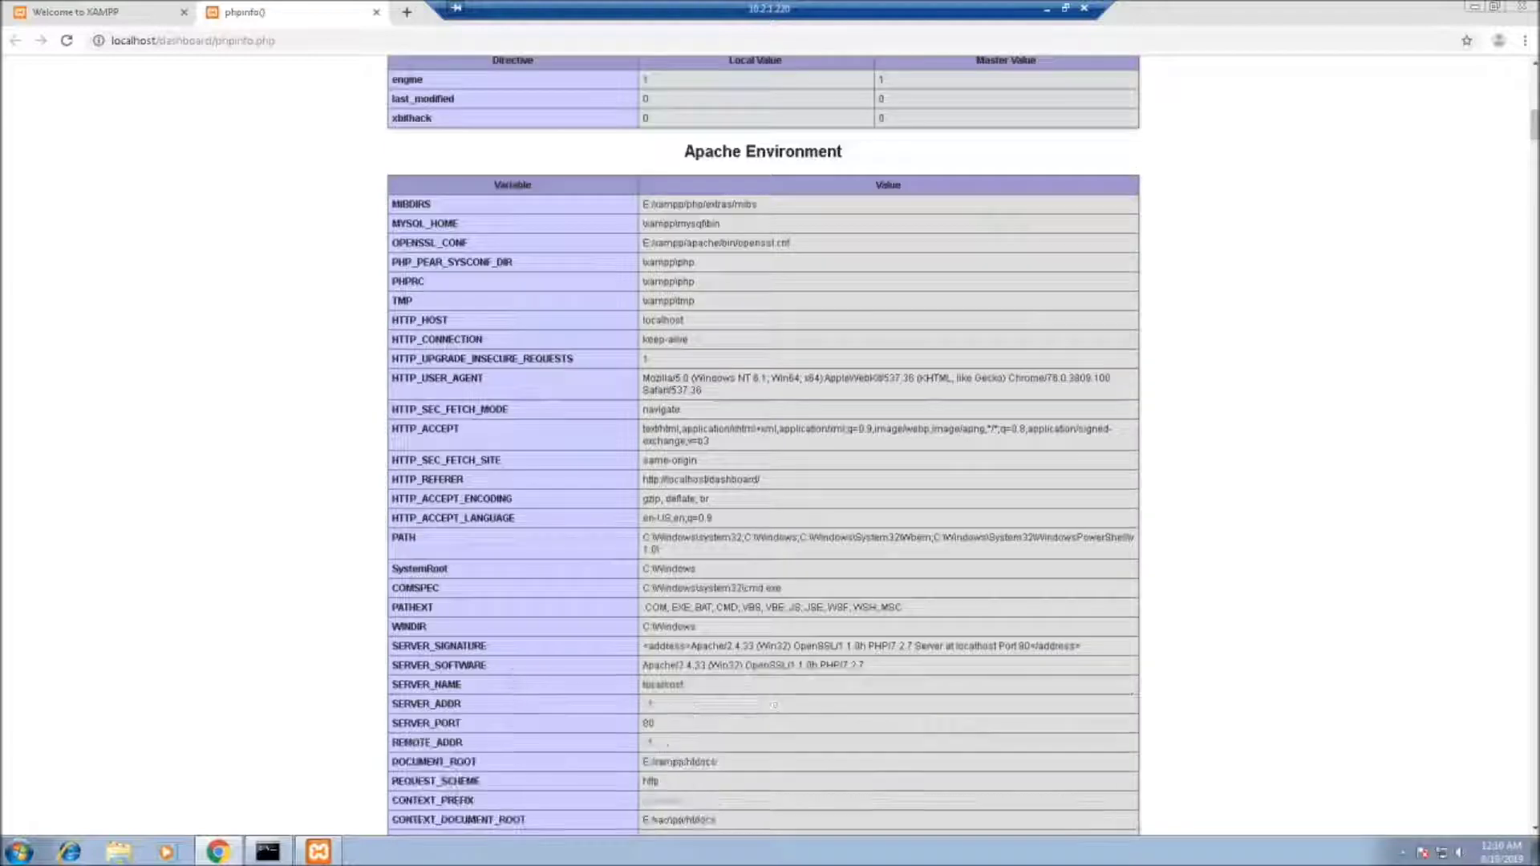
scroll(762, 441, "up", 20)
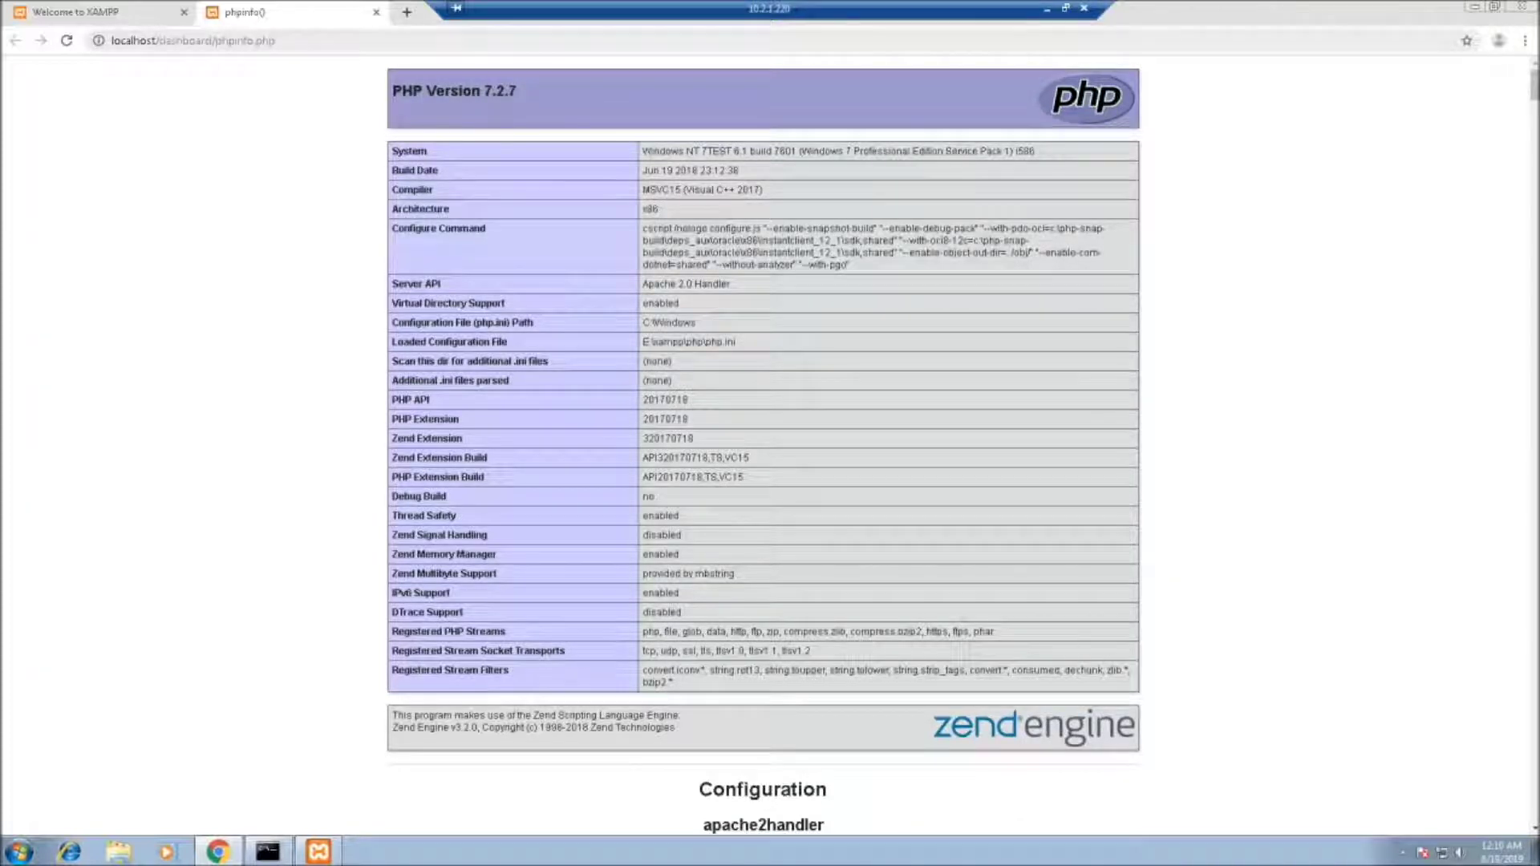
Return to the localhost dashboard to open phpMyAdmin, and minimize the remote desktop session after viewing it.
left_click_drag(275, 40, 159, 40)
key("BackSpace")
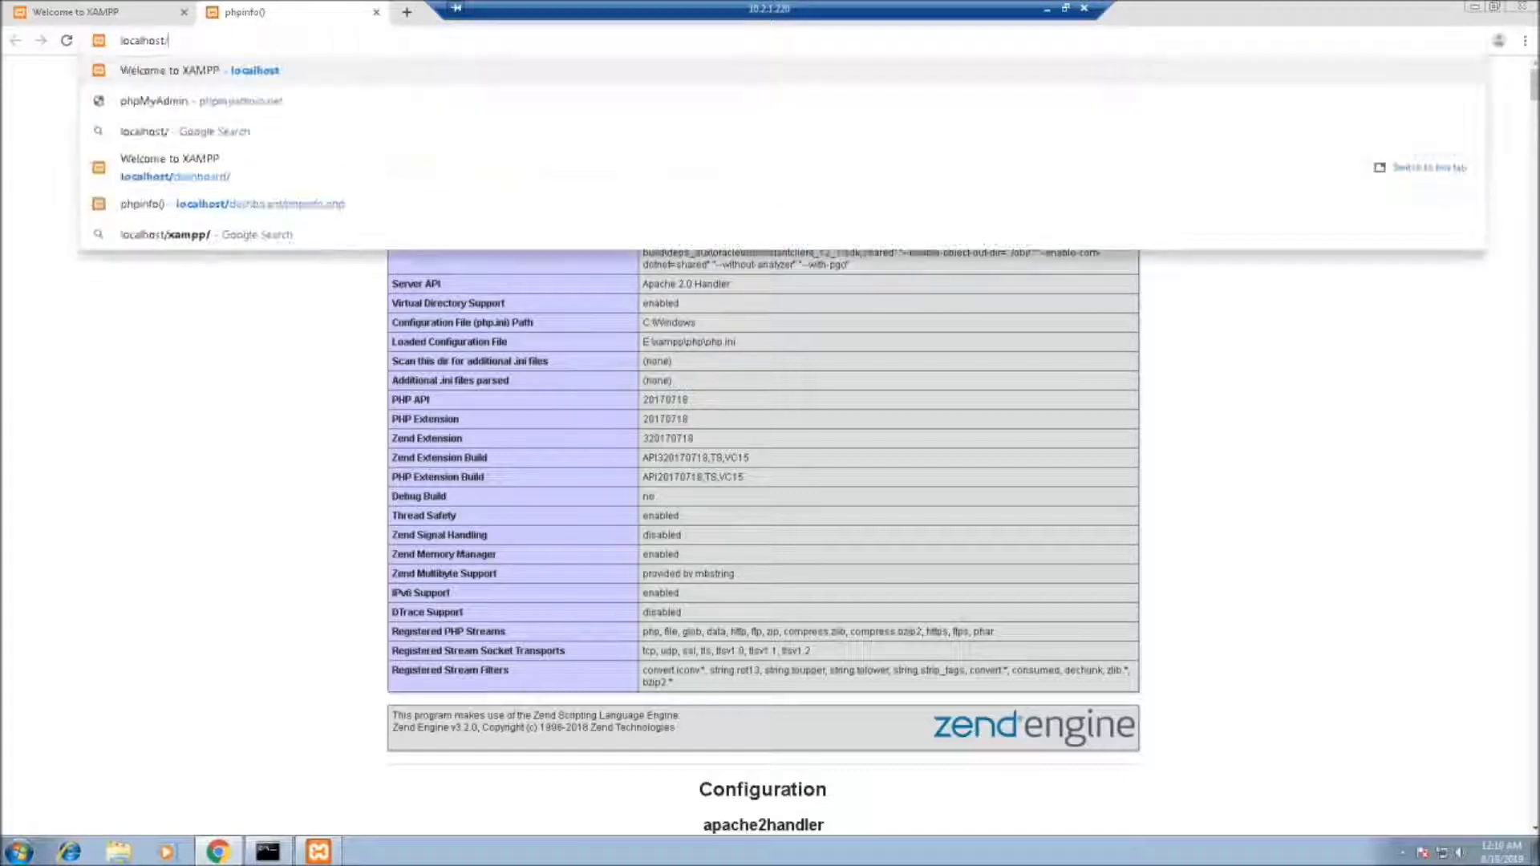
key("Return")
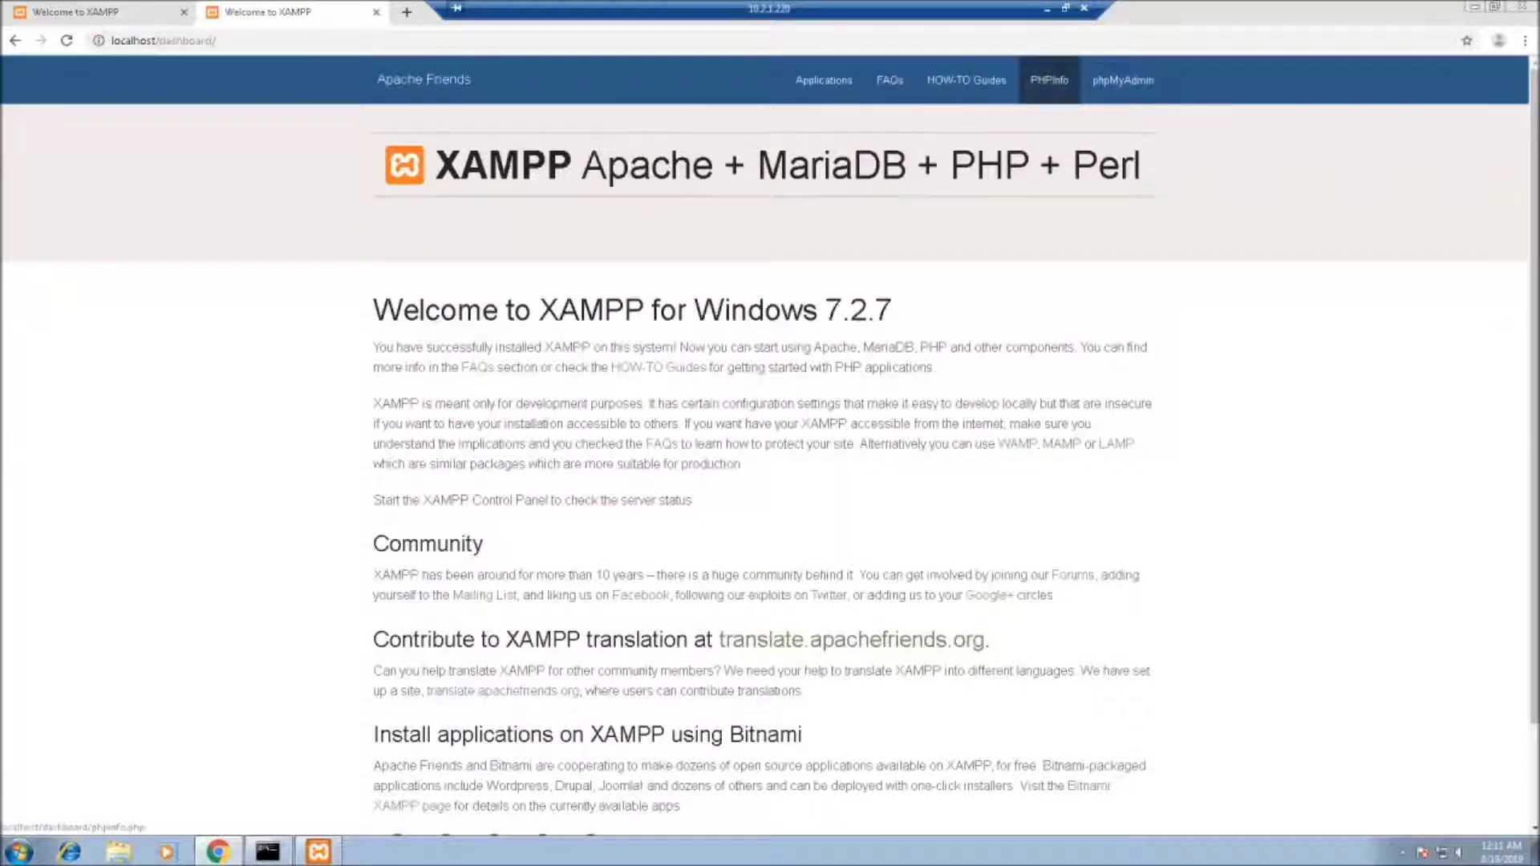
left_click(1123, 81)
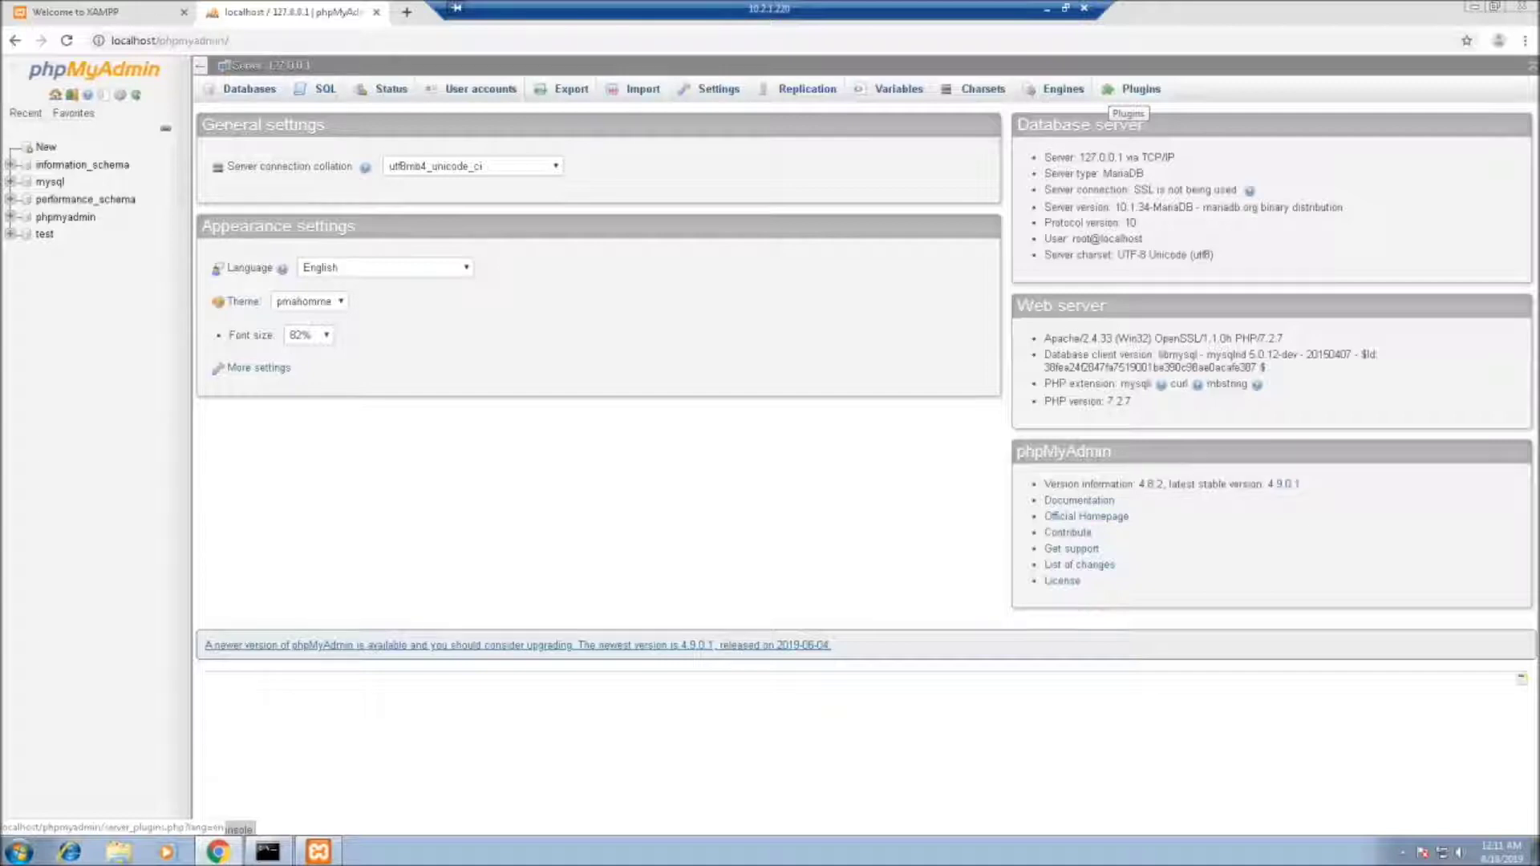
left_click(1047, 8)
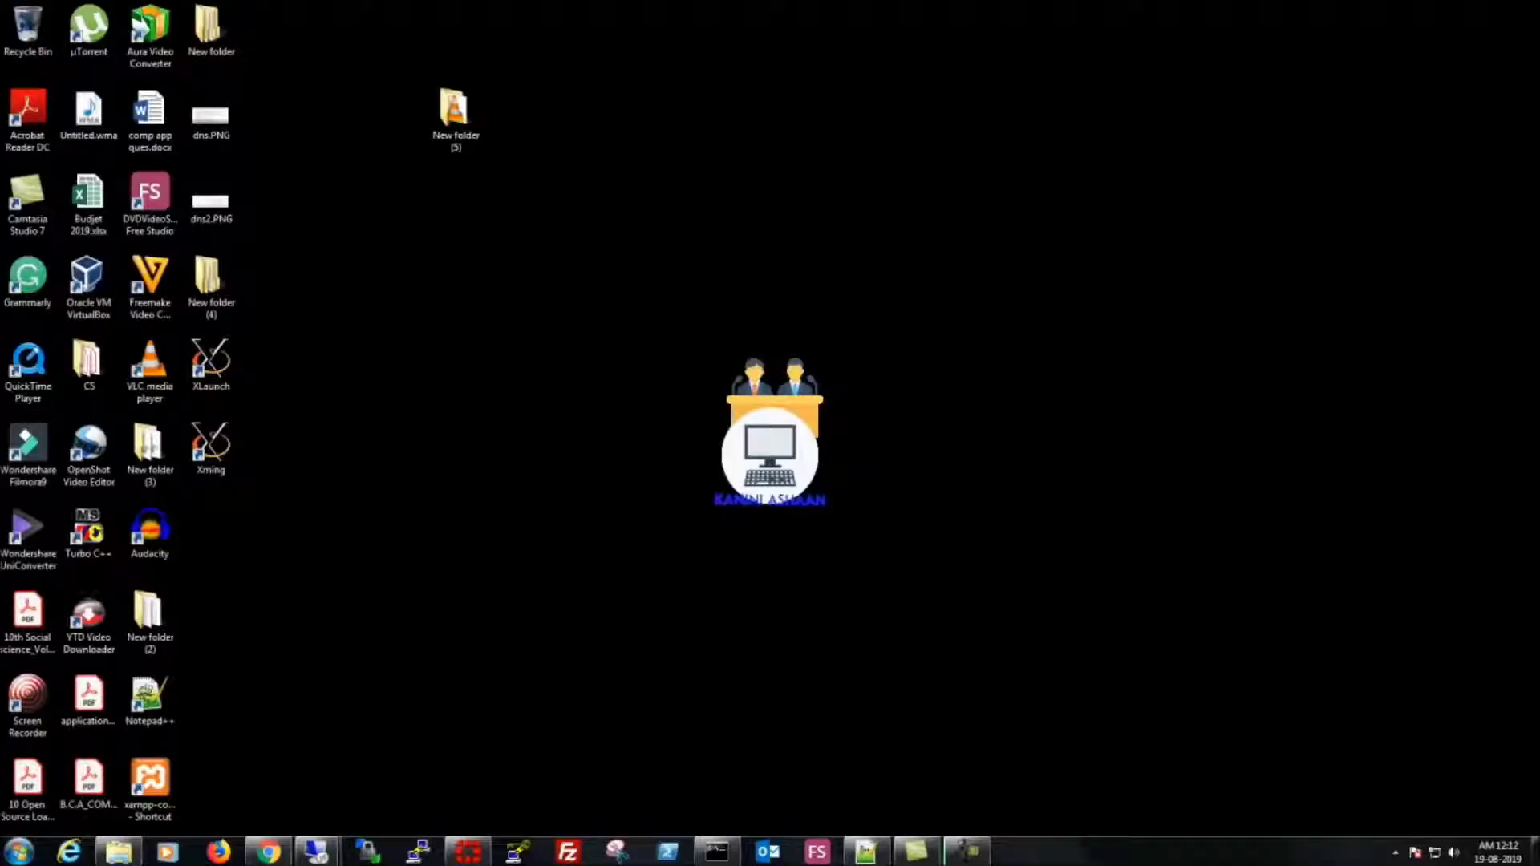